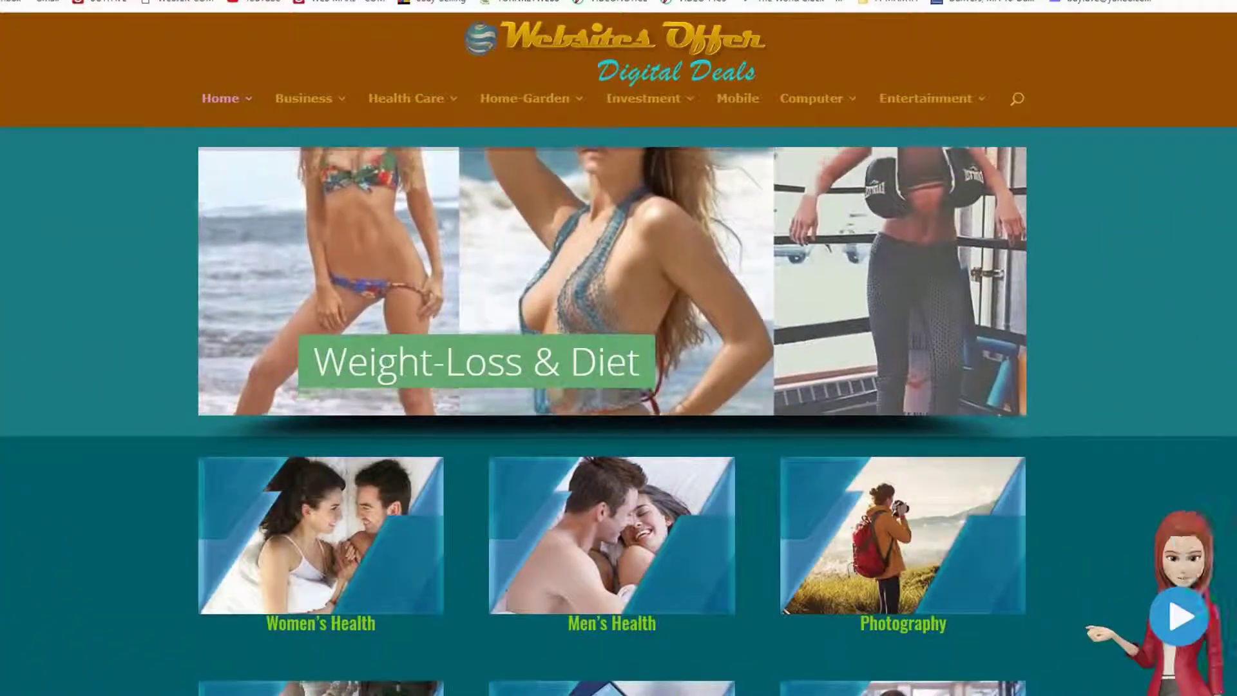
Step: Show the saved usernames in the Username field of the cPanel login page
{"action": "mouse_move", "coordinate": [436, 102]}
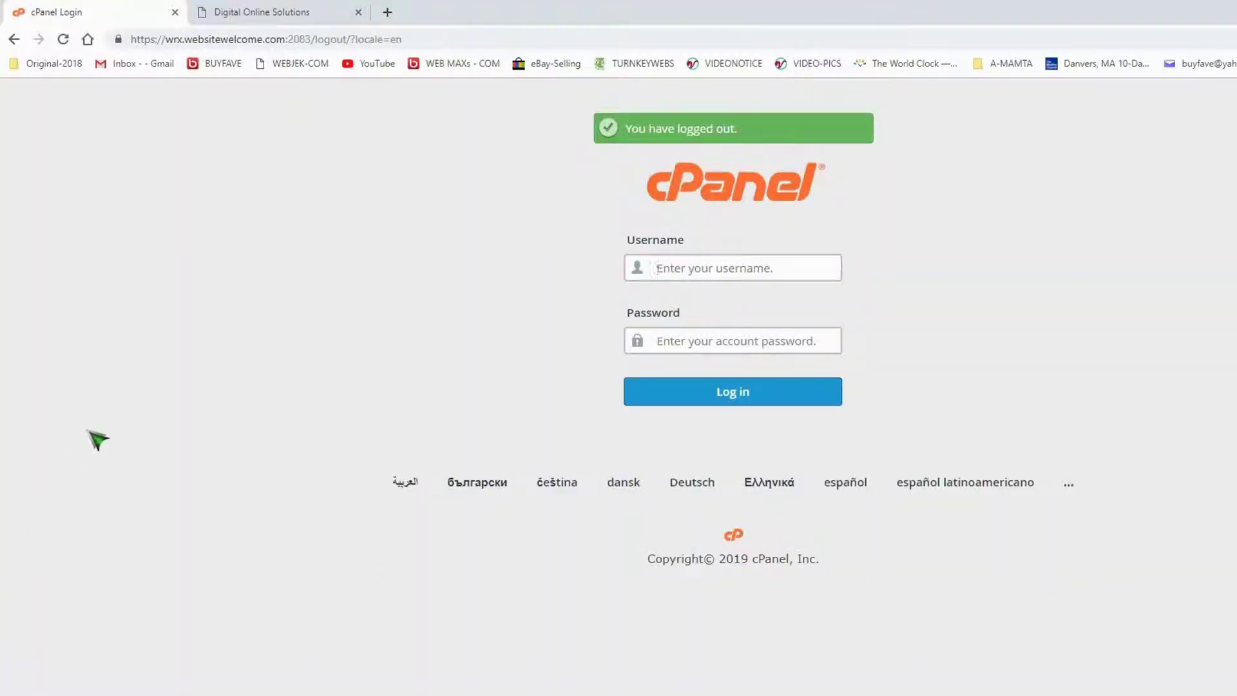
{"action": "left_click", "coordinate": [757, 267]}
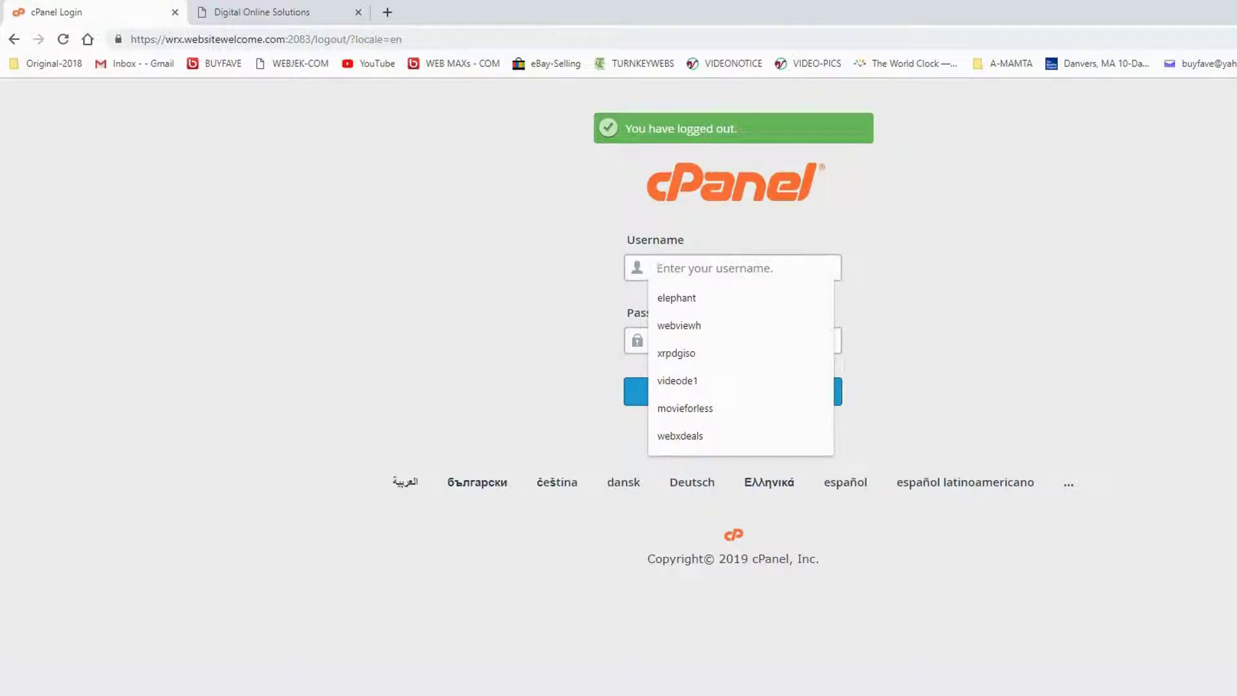
Step: Copy the account password from the Notepad credentials note and prepare to paste it into cPanel's Password field
{"action": "key", "text": "alt+Tab"}
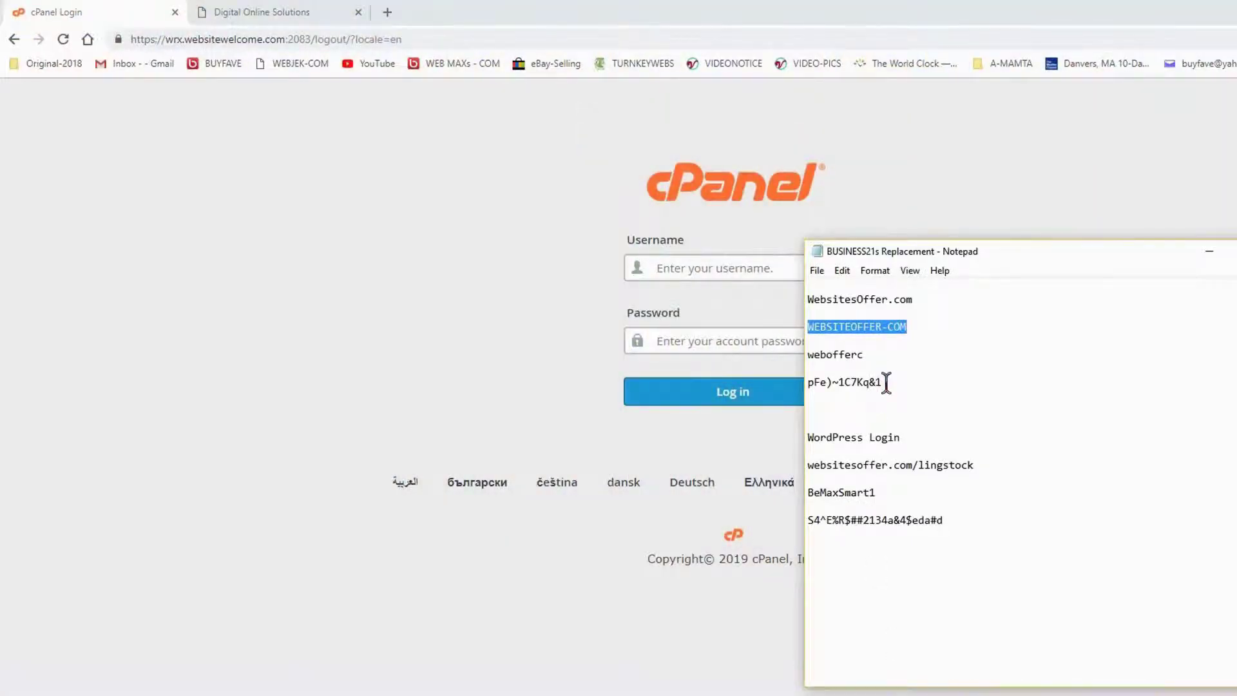
{"action": "left_click_drag", "start_coordinate": [886, 382], "coordinate": [812, 382]}
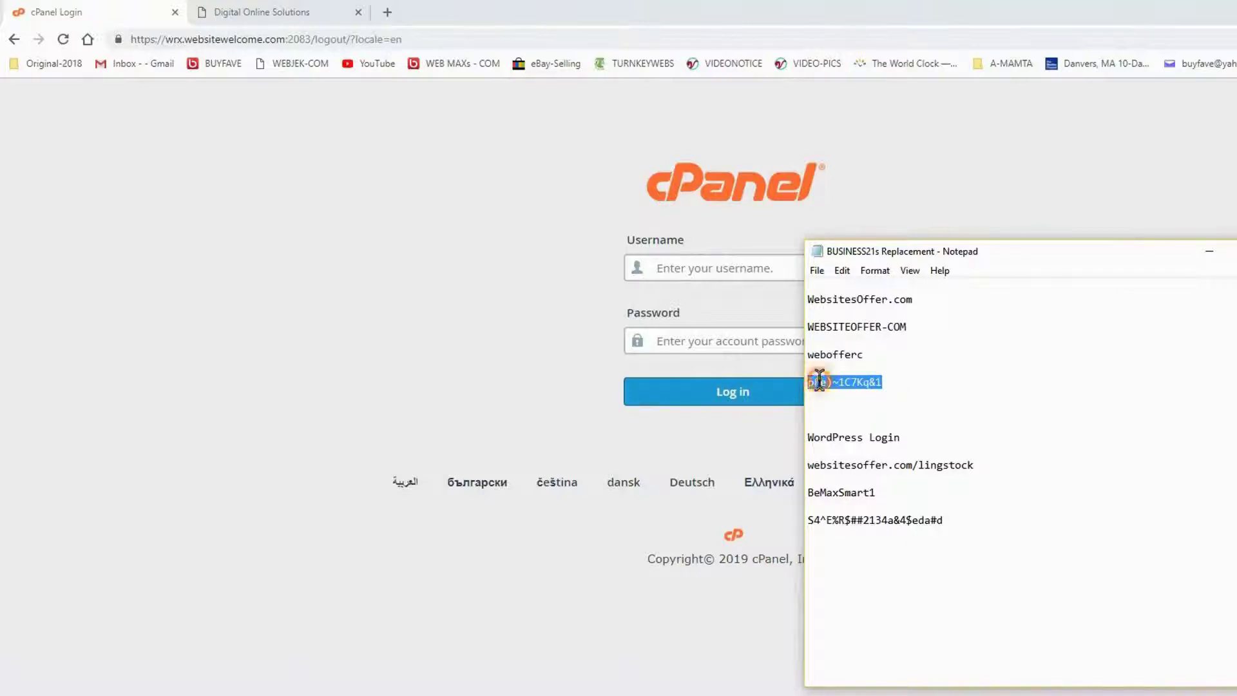
{"action": "right_click", "coordinate": [820, 382]}
{"action": "left_click", "coordinate": [863, 430]}
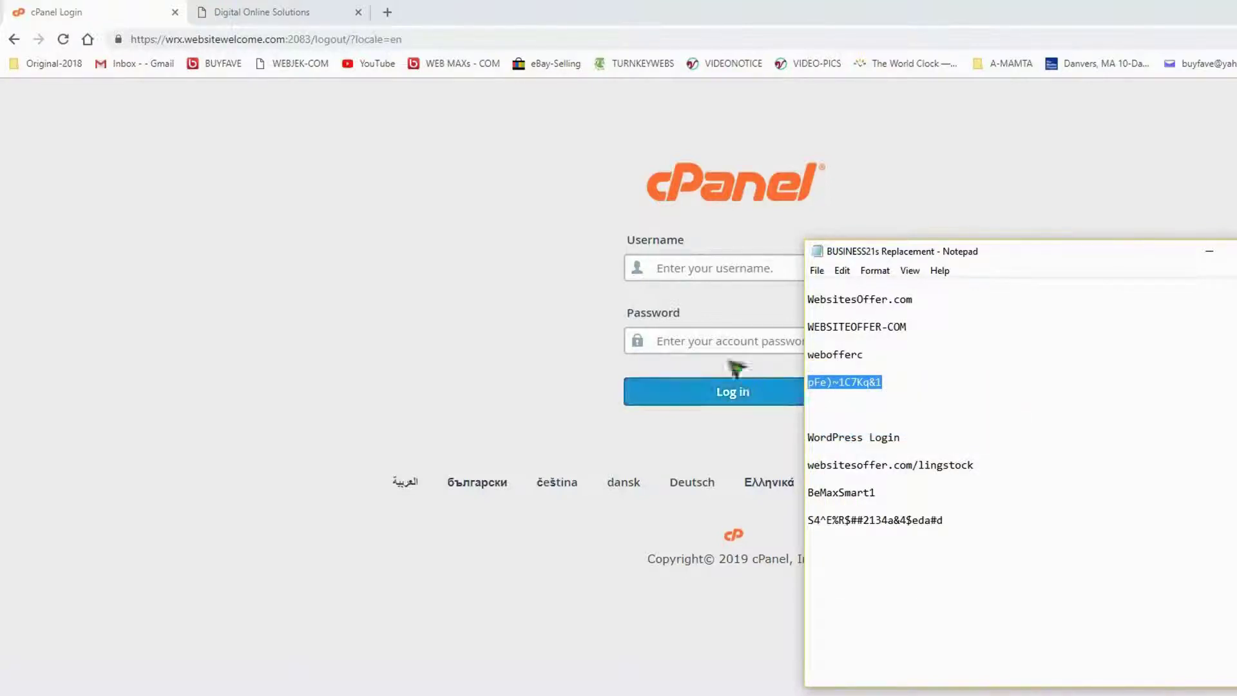
{"action": "left_click", "coordinate": [713, 343]}
{"action": "right_click", "coordinate": [714, 342]}
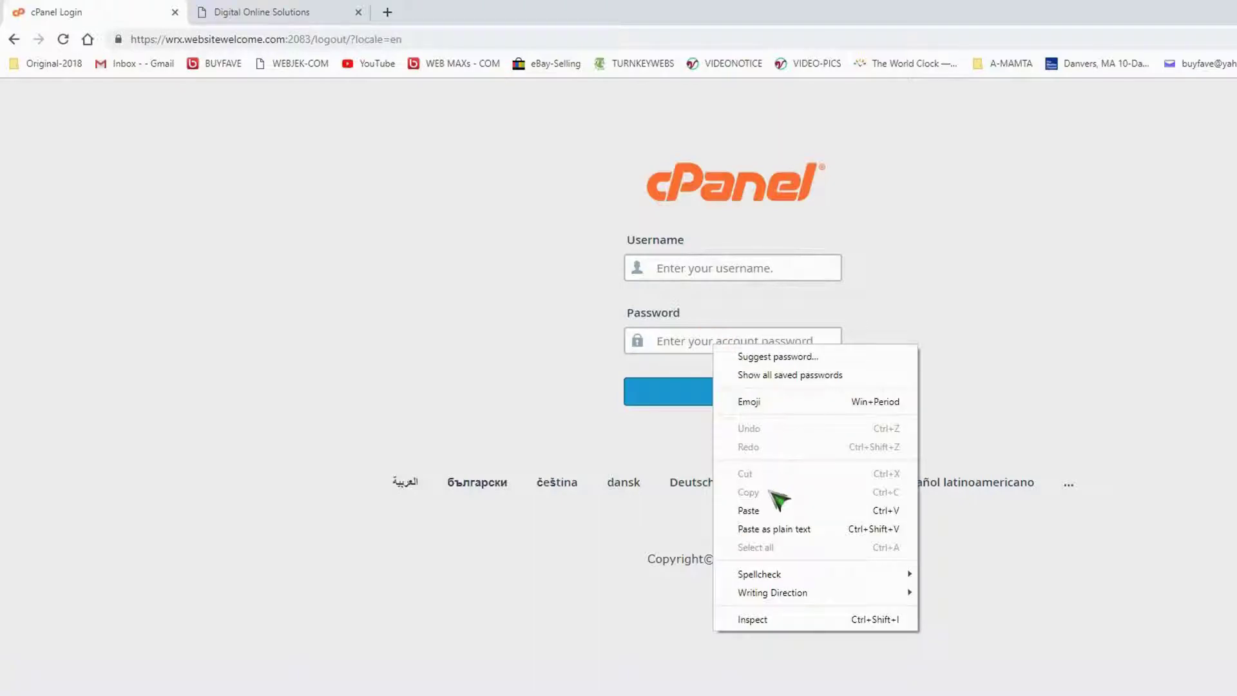
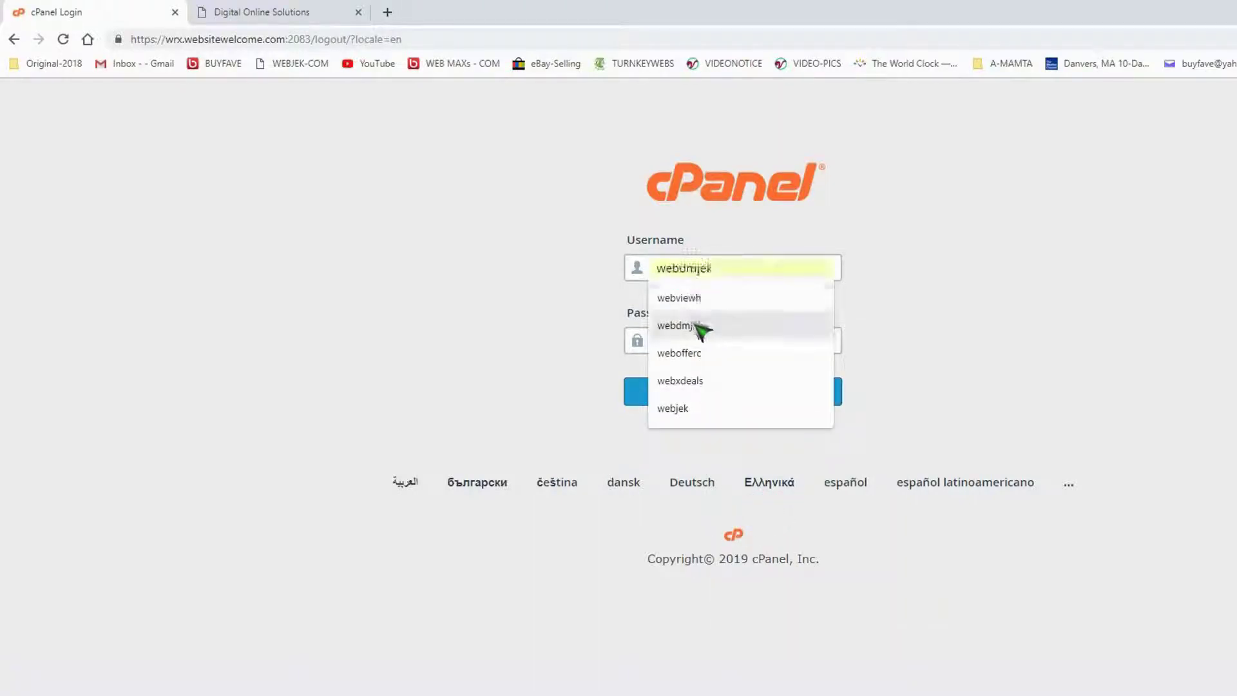
Step: Log in to cPanel with the saved username and dismiss Chrome's save-password prompt
{"action": "left_click", "coordinate": [702, 360]}
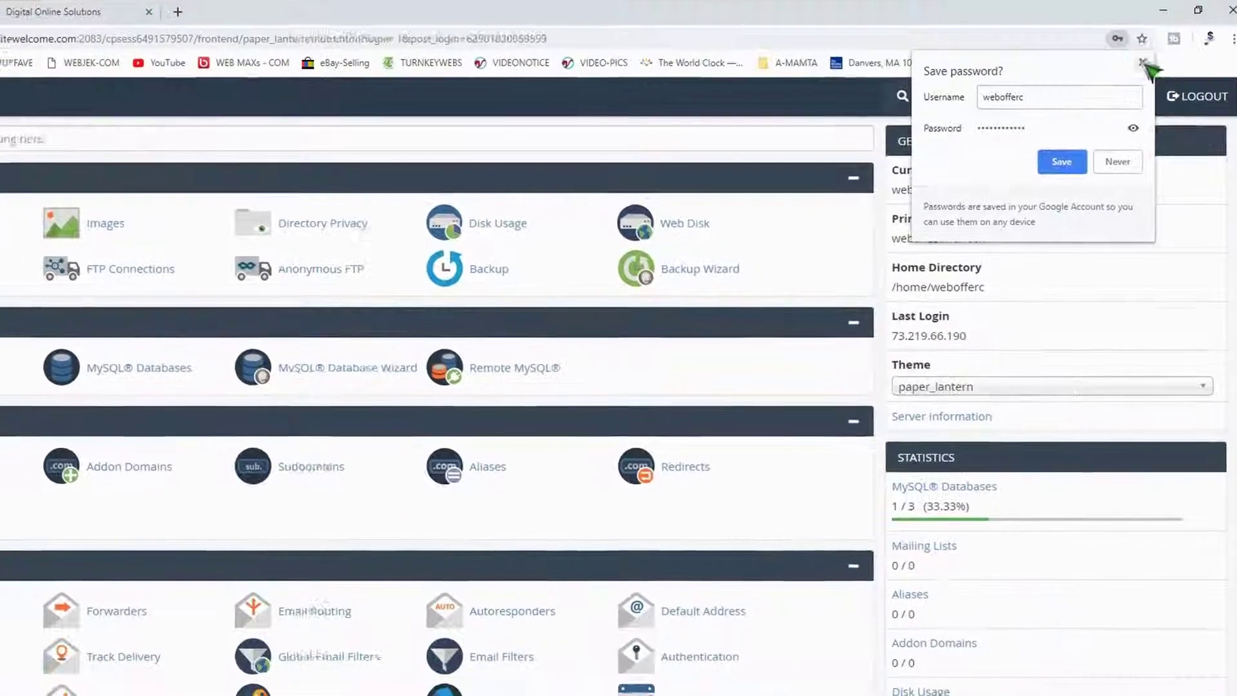
{"action": "left_click", "coordinate": [1139, 70]}
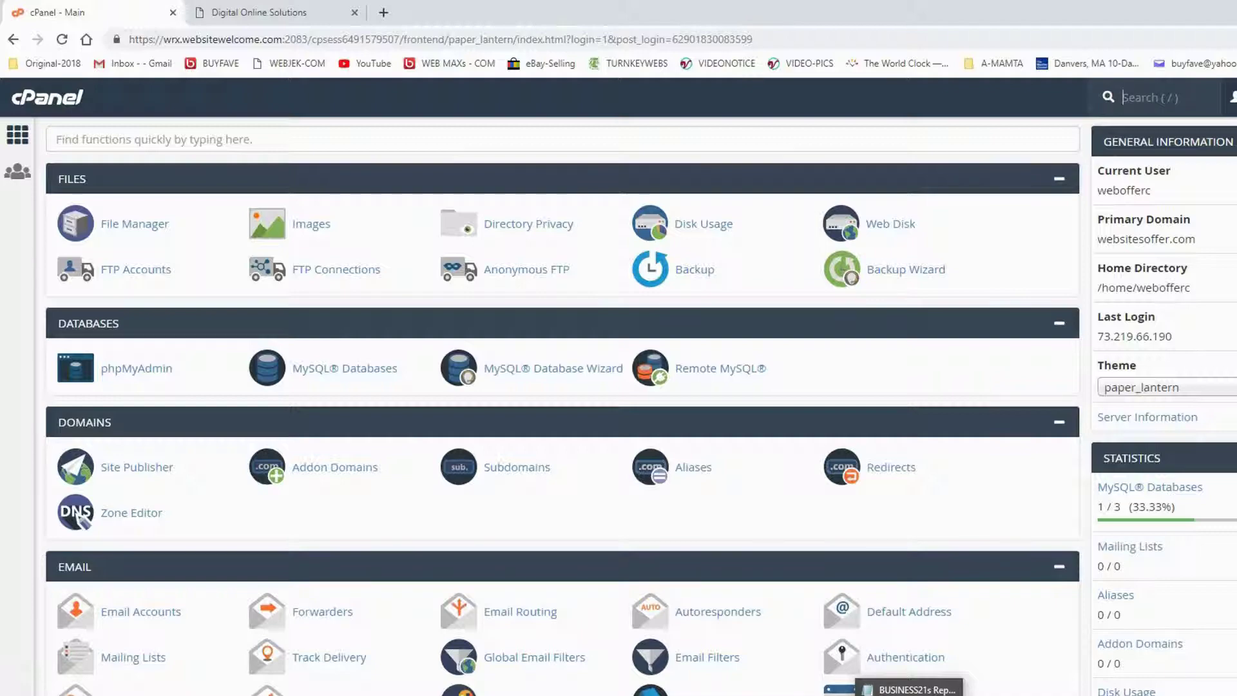
Step: Copy the name WEBSITEOFFER-COM from the site notes in Notepad
{"action": "left_click", "coordinate": [908, 688]}
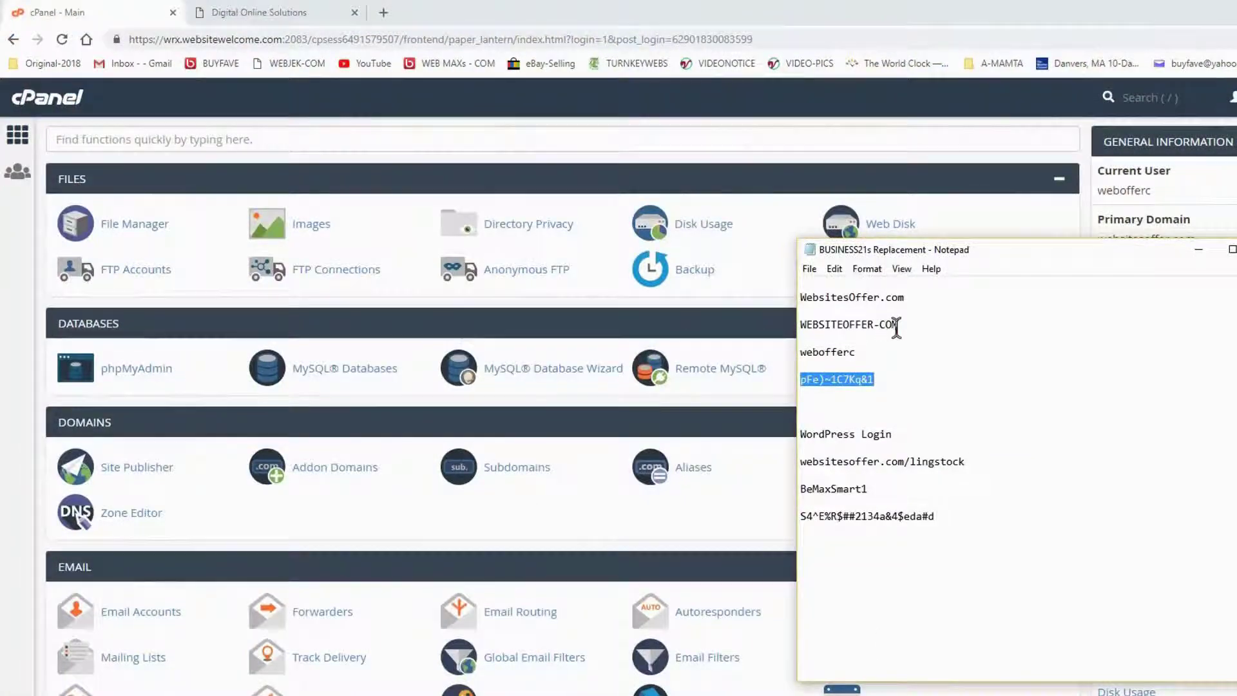
{"action": "left_click_drag", "start_coordinate": [899, 326], "coordinate": [796, 327]}
{"action": "right_click", "coordinate": [806, 326]}
{"action": "left_click", "coordinate": [847, 376]}
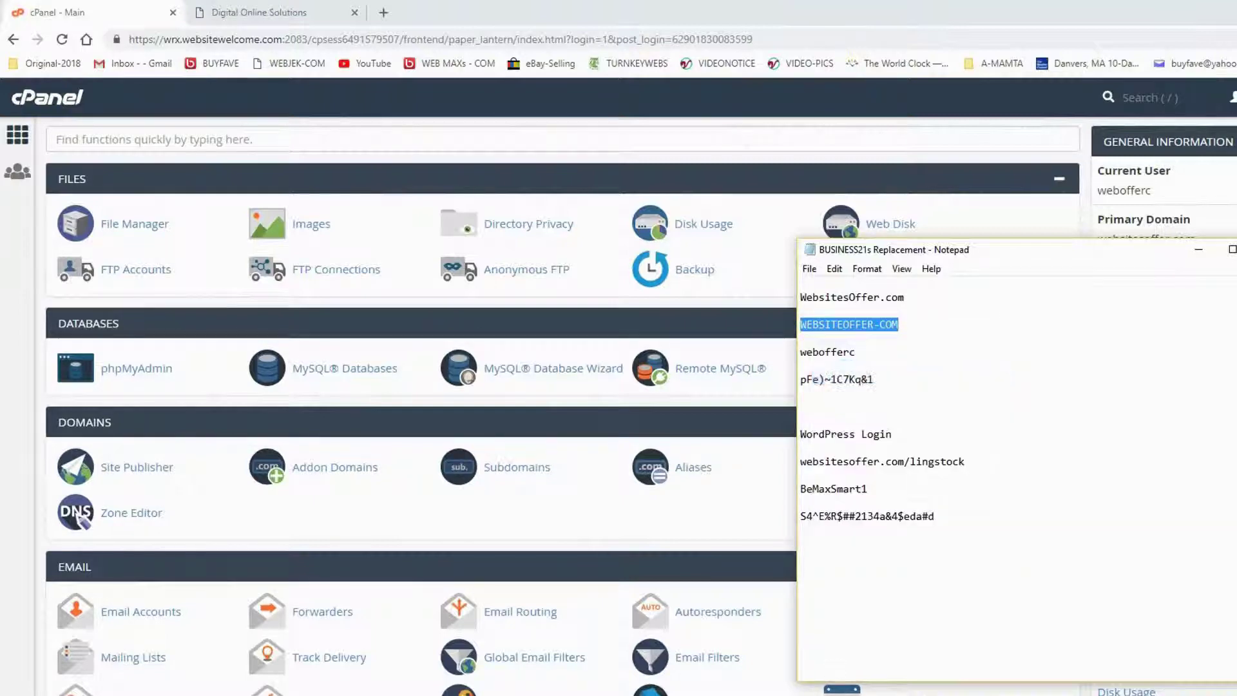
Step: Create a new folder in Documents named WEBSITEOFFER-COM using the copied text
{"action": "left_click", "coordinate": [832, 687]}
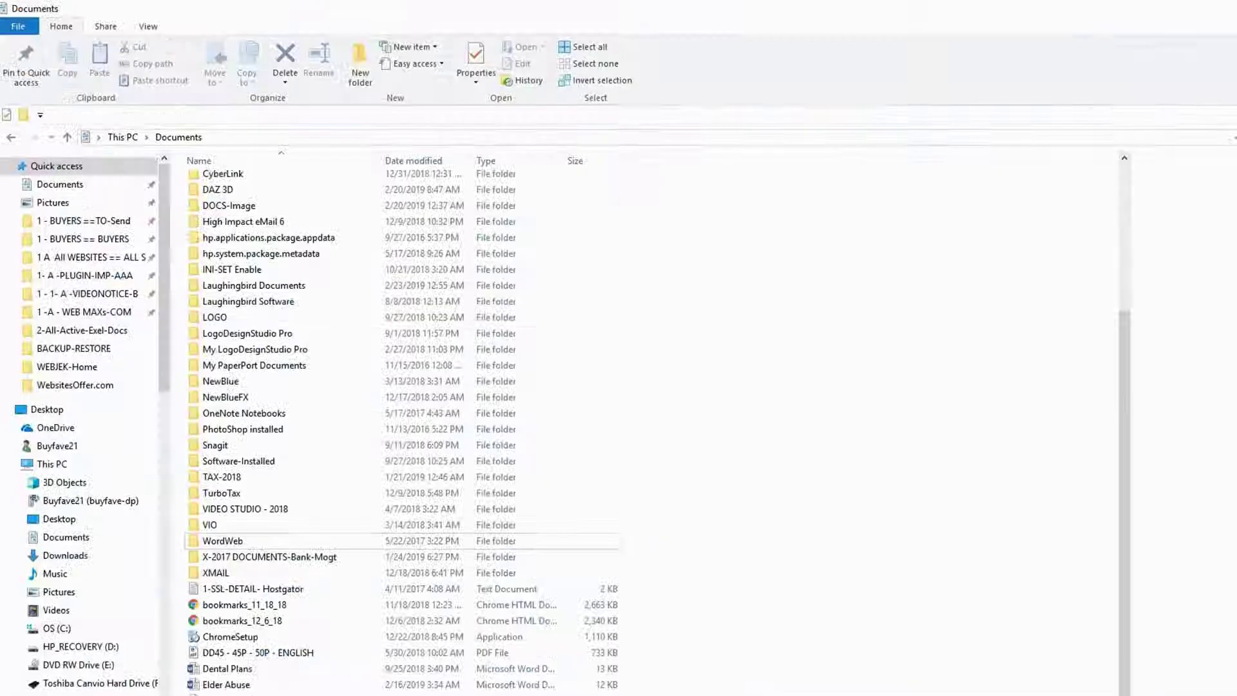
{"action": "left_click", "coordinate": [362, 64]}
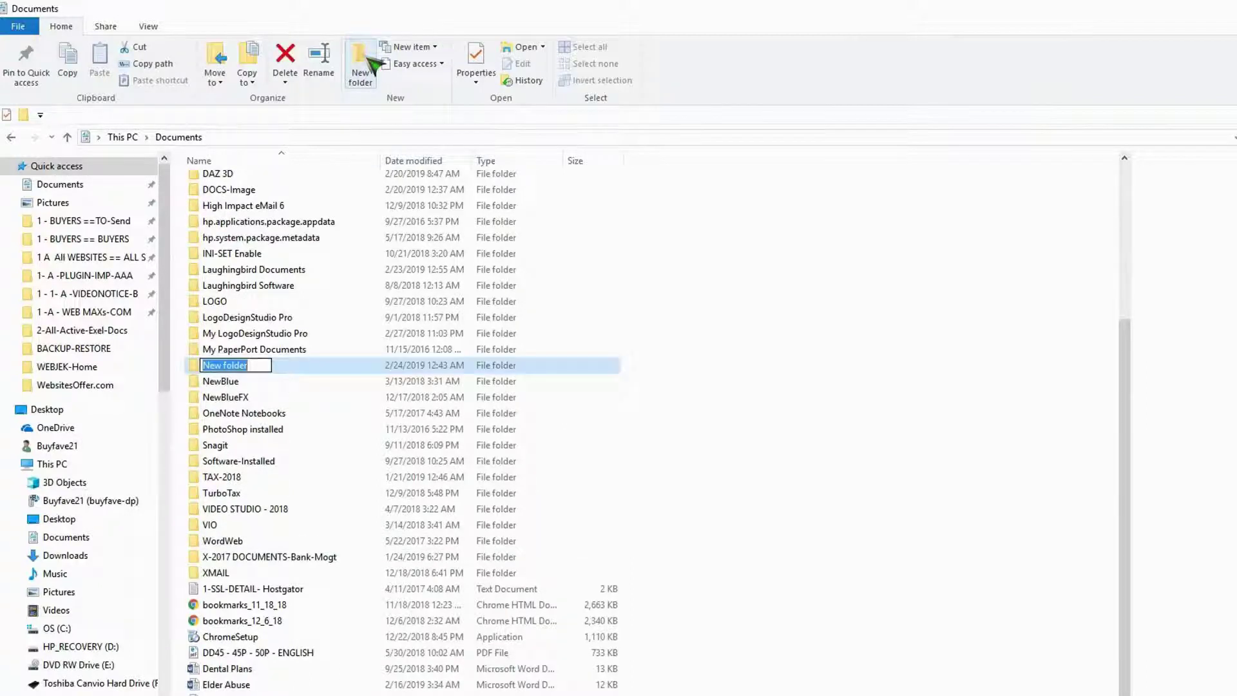
{"action": "right_click", "coordinate": [236, 366]}
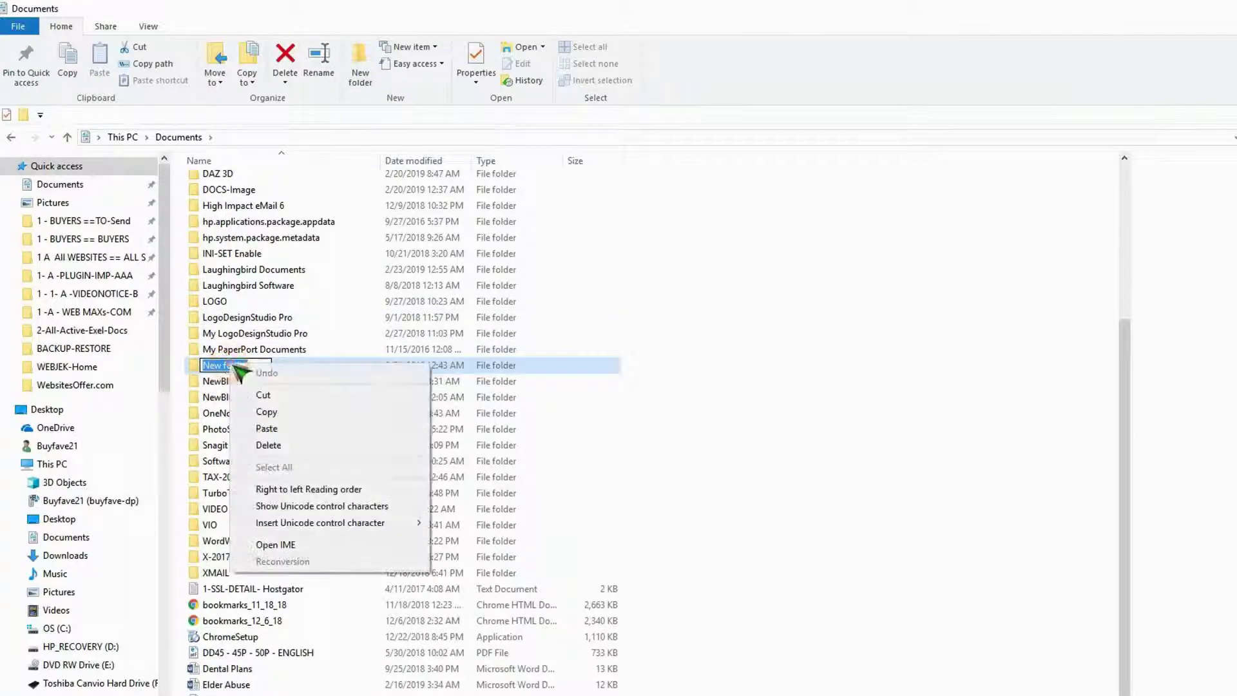
{"action": "left_click", "coordinate": [271, 428]}
{"action": "key", "text": "Return"}
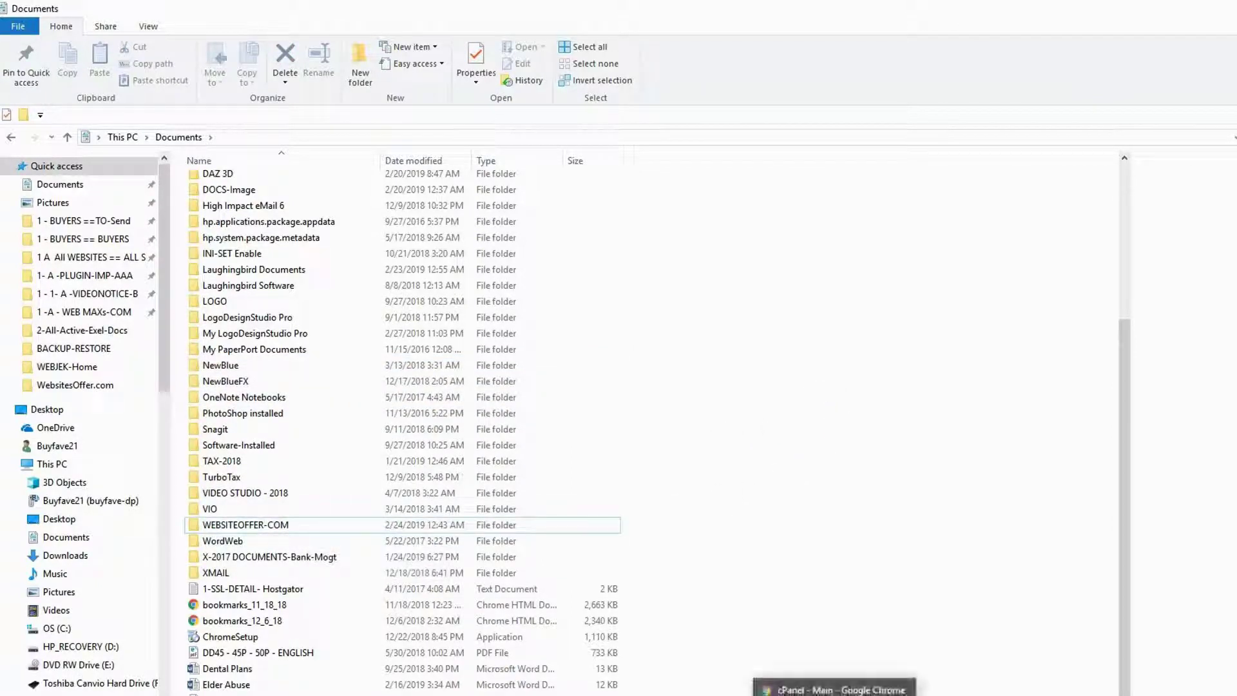
{"action": "left_click", "coordinate": [832, 690]}
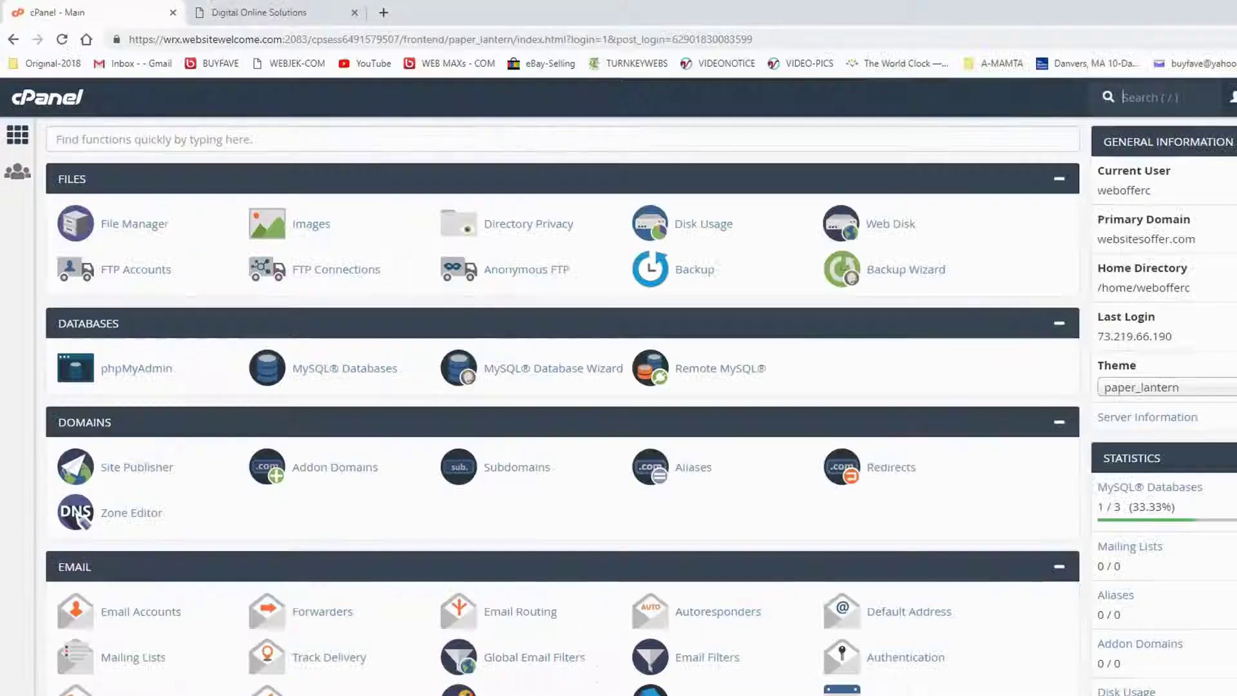
Step: Zip every file and folder in public_html into the 52.51 MB archive .well-known.zip
{"action": "left_click", "coordinate": [126, 227]}
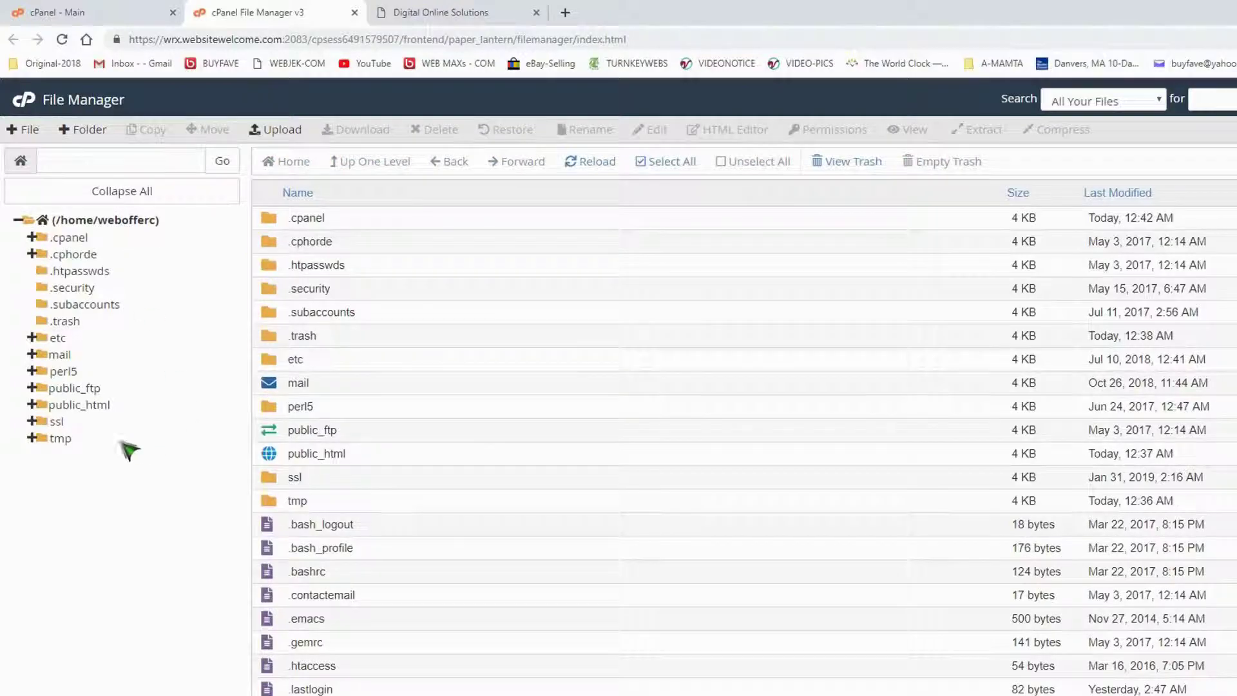
{"action": "left_click", "coordinate": [89, 405]}
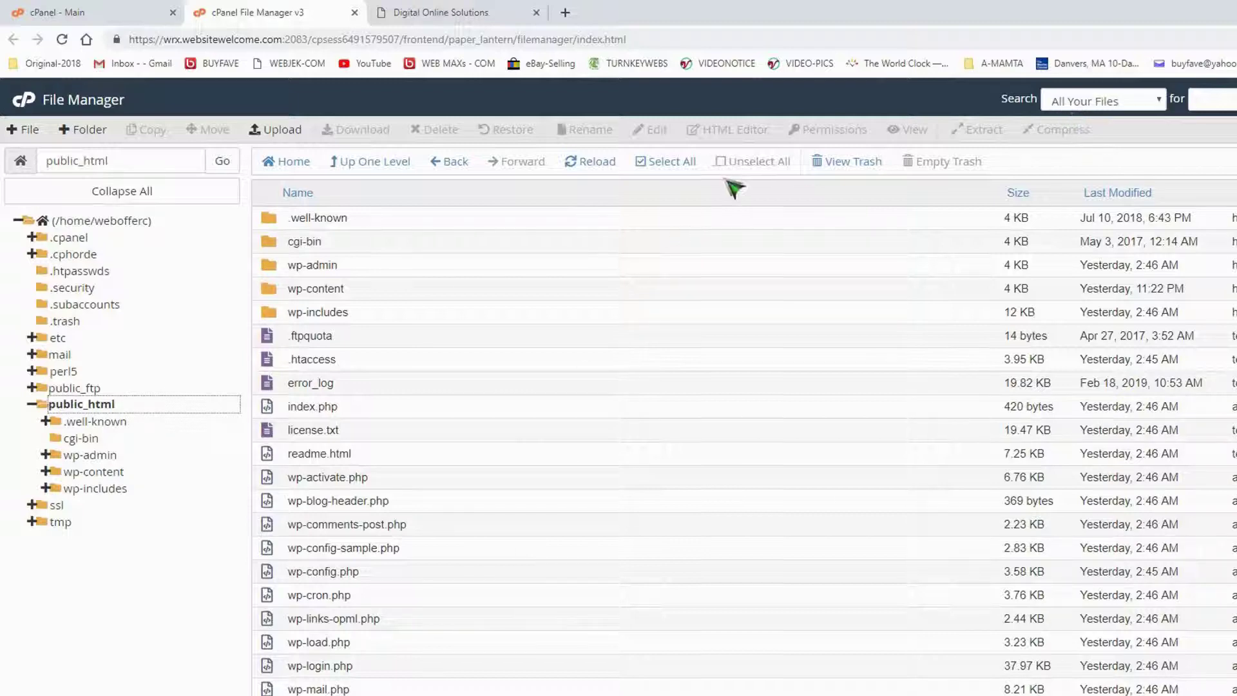
{"action": "left_click", "coordinate": [671, 162]}
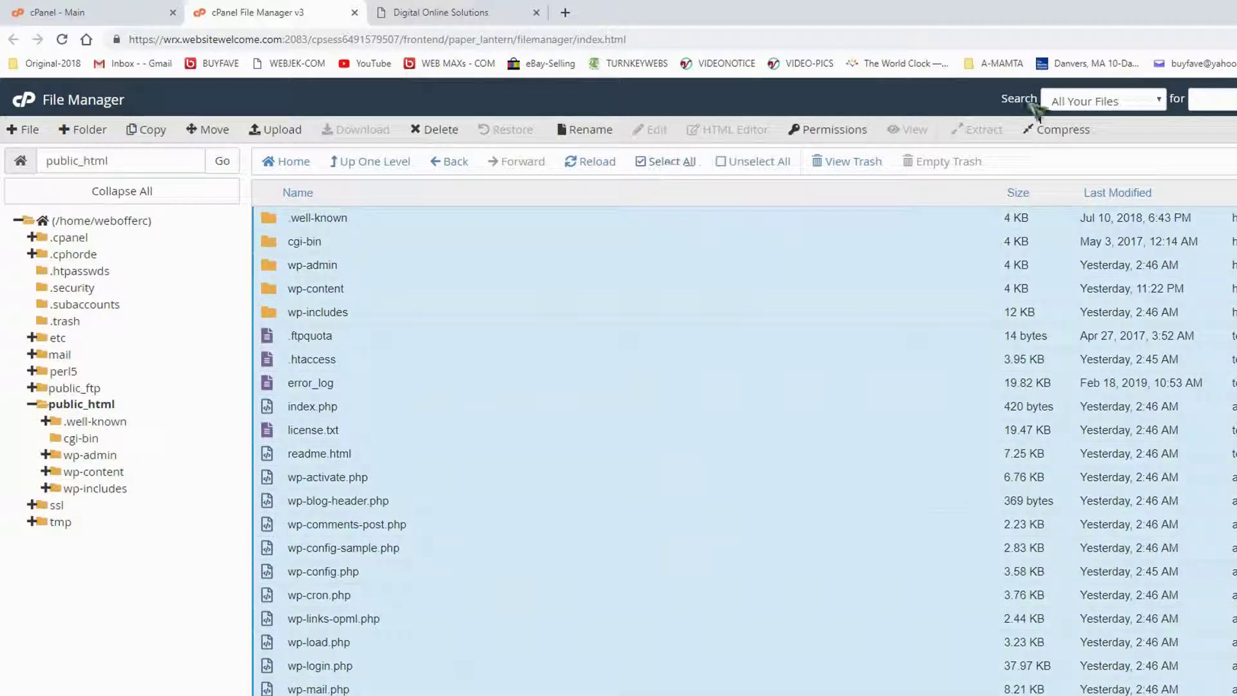
{"action": "left_click", "coordinate": [1063, 129]}
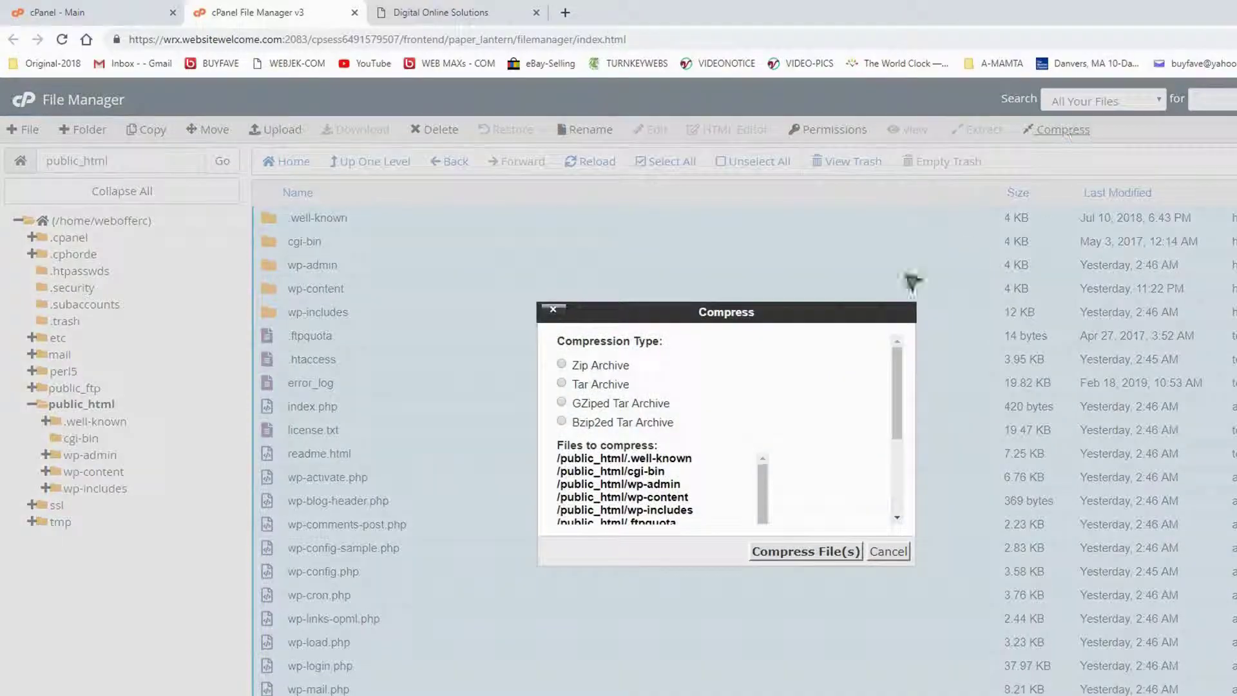
{"action": "left_click", "coordinate": [562, 364]}
{"action": "left_click", "coordinate": [802, 554]}
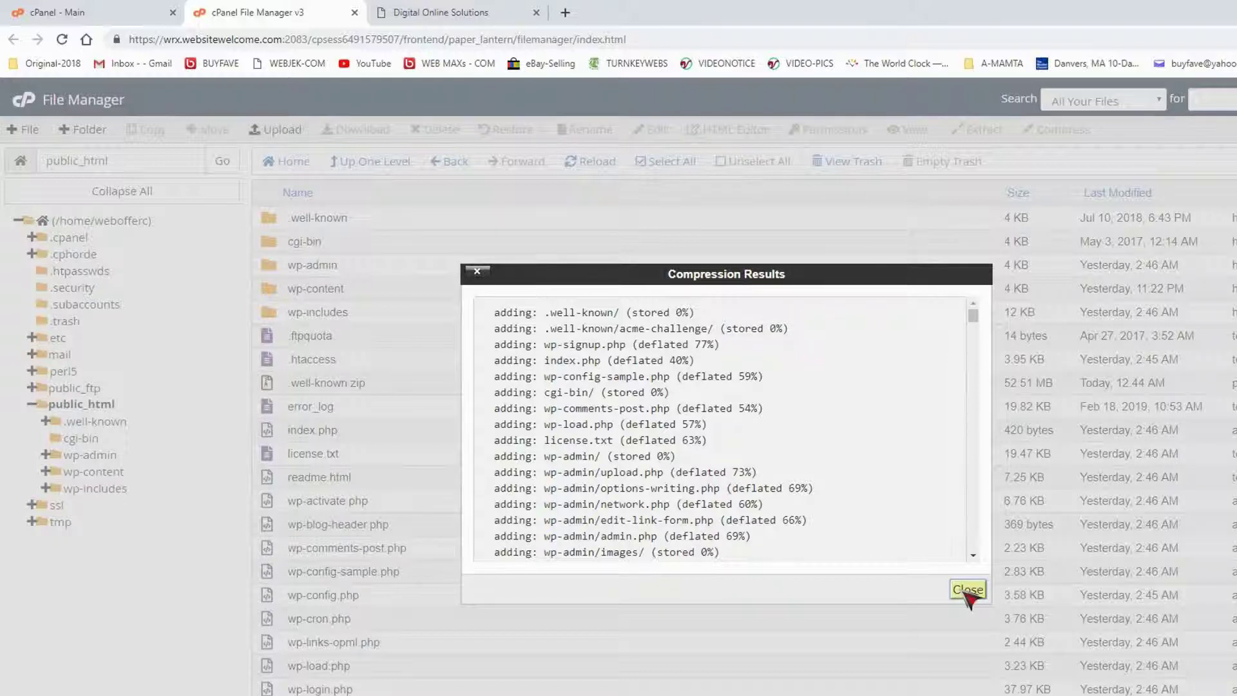
{"action": "left_click", "coordinate": [967, 590]}
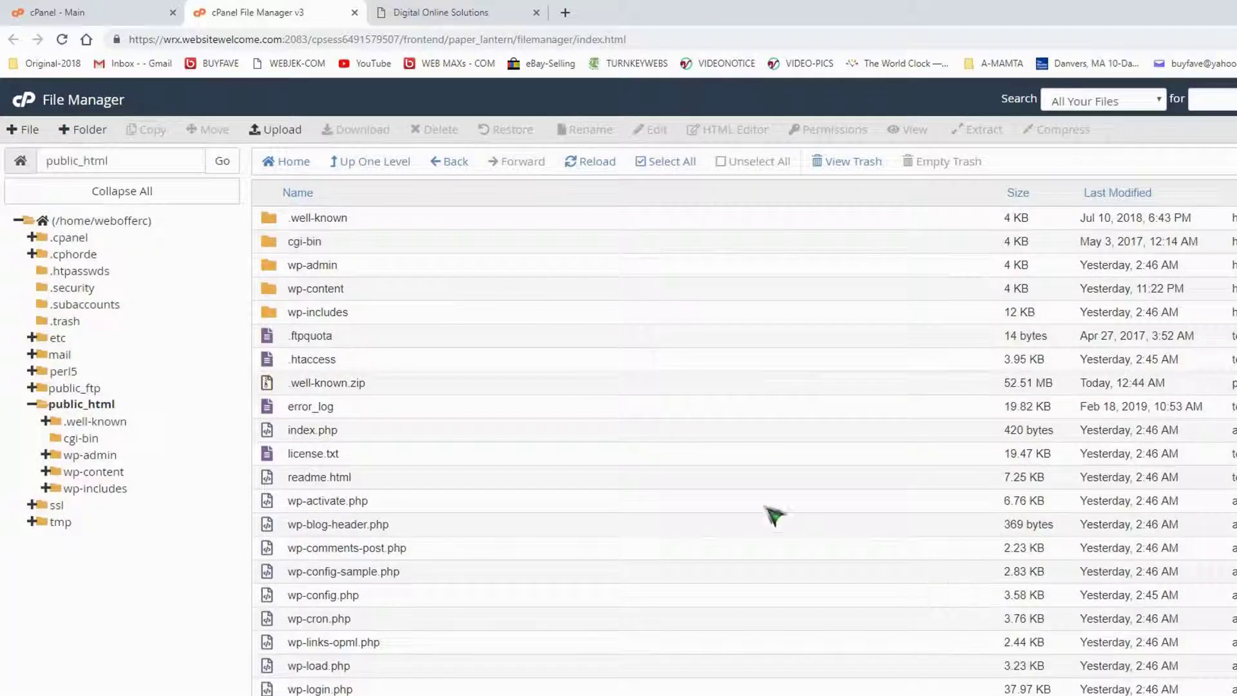
{"action": "left_click", "coordinate": [284, 386]}
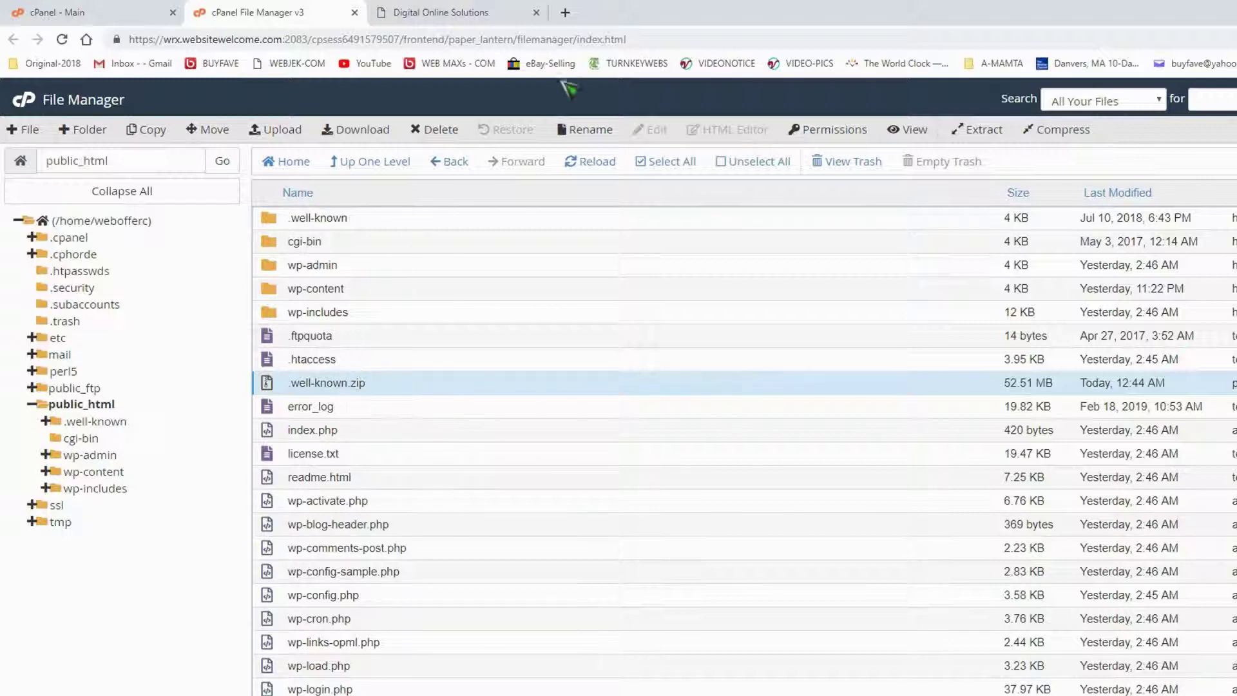
{"action": "left_click", "coordinate": [590, 130]}
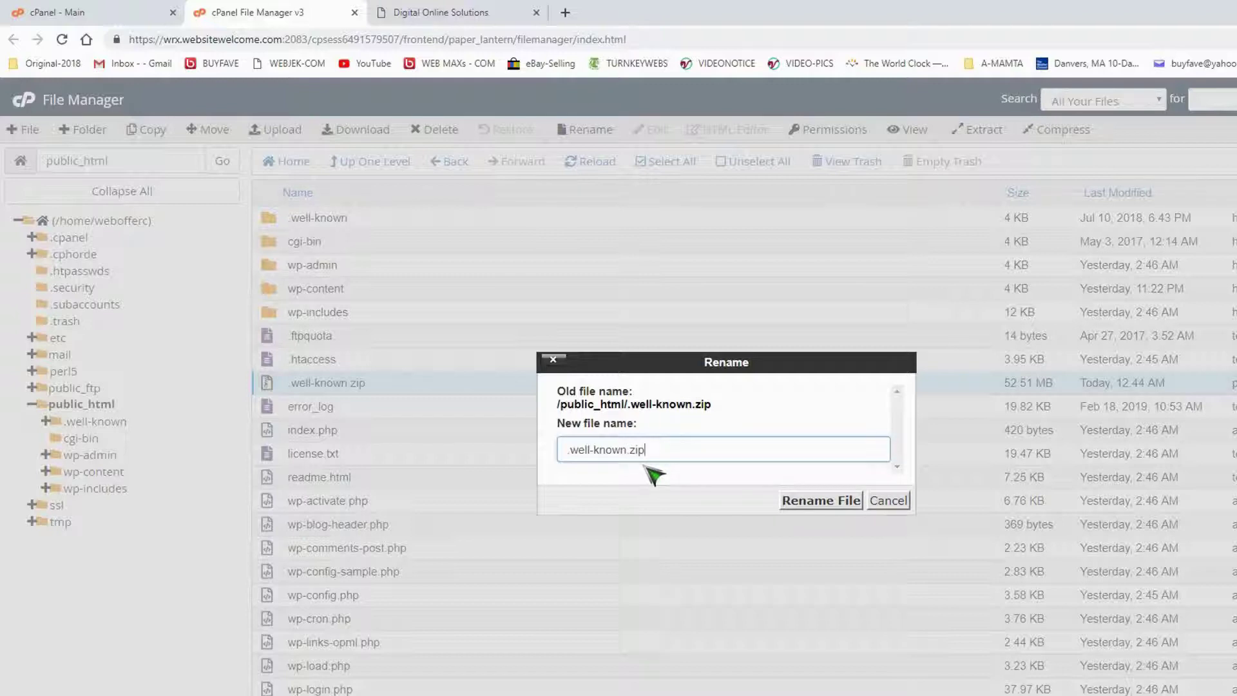
{"action": "left_click", "coordinate": [811, 506]}
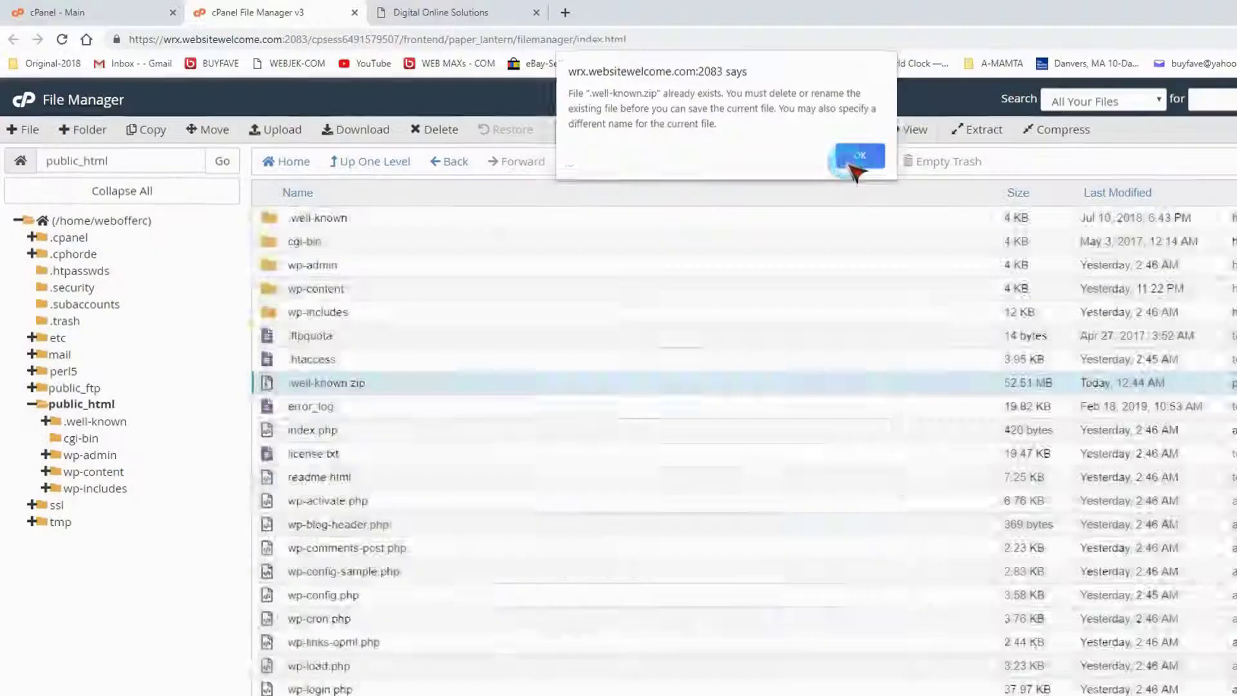
{"action": "left_click", "coordinate": [859, 161]}
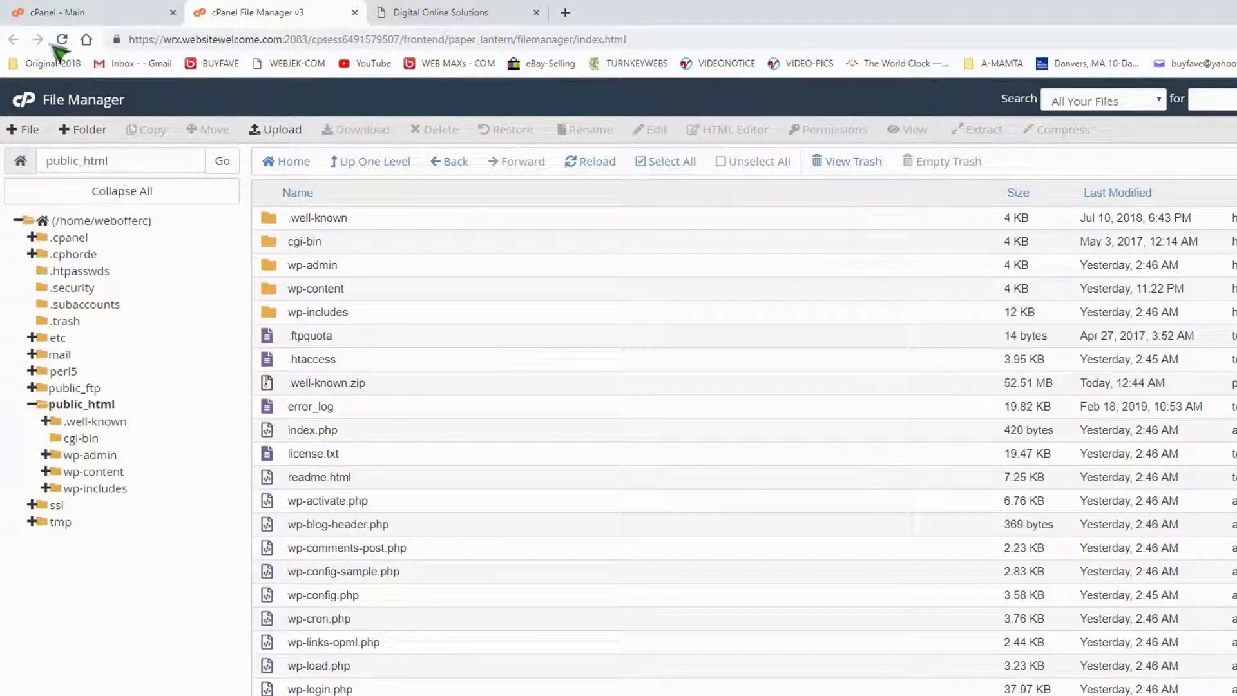
Step: In phpMyAdmin, select all 27 tables of the weboffer_weeklo database
{"action": "left_click", "coordinate": [71, 15]}
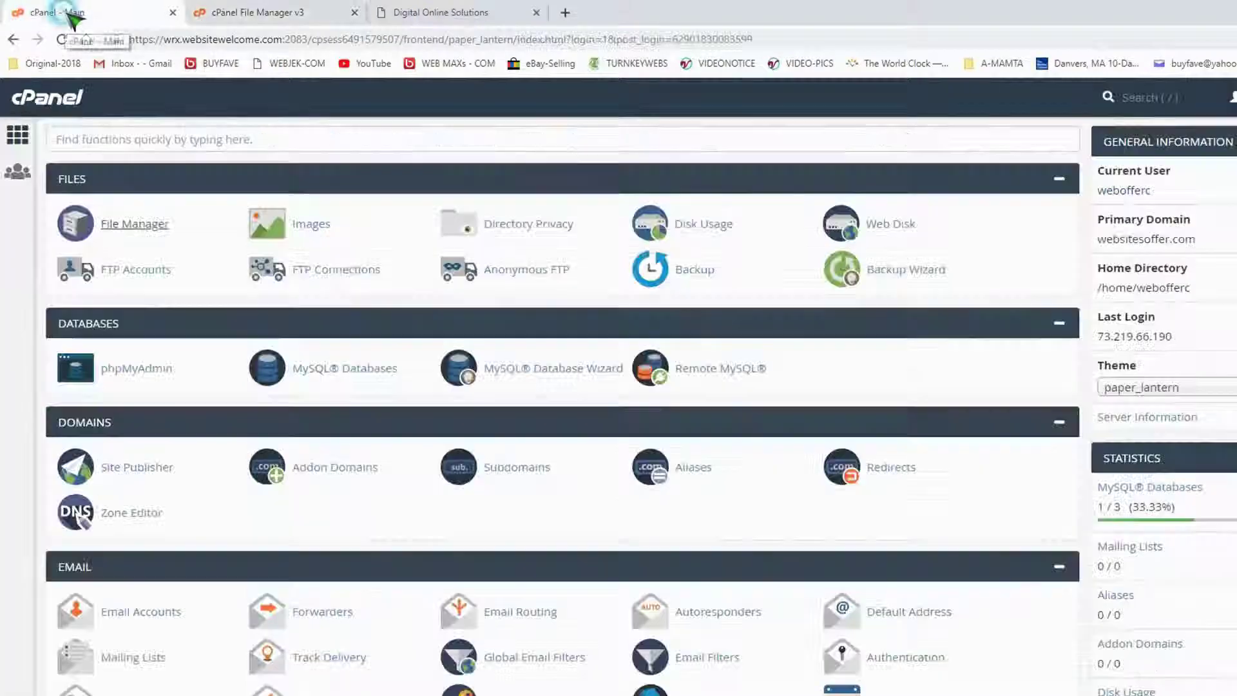
{"action": "left_click", "coordinate": [136, 370]}
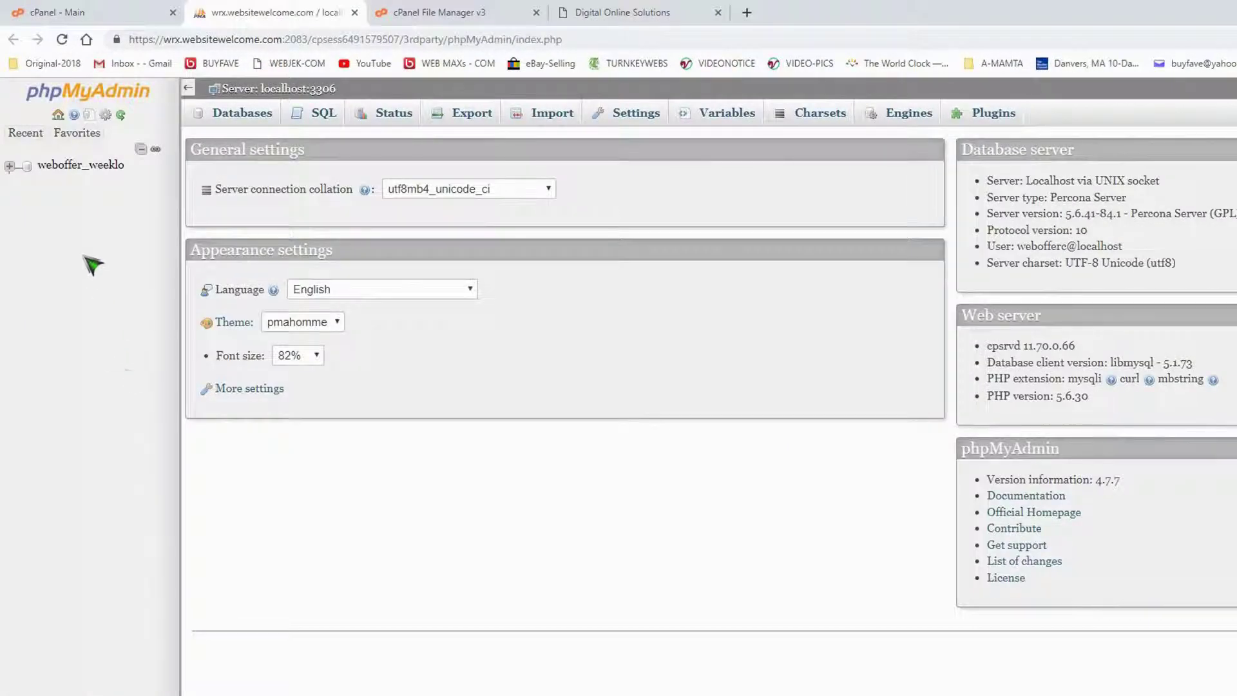
{"action": "left_click", "coordinate": [72, 166]}
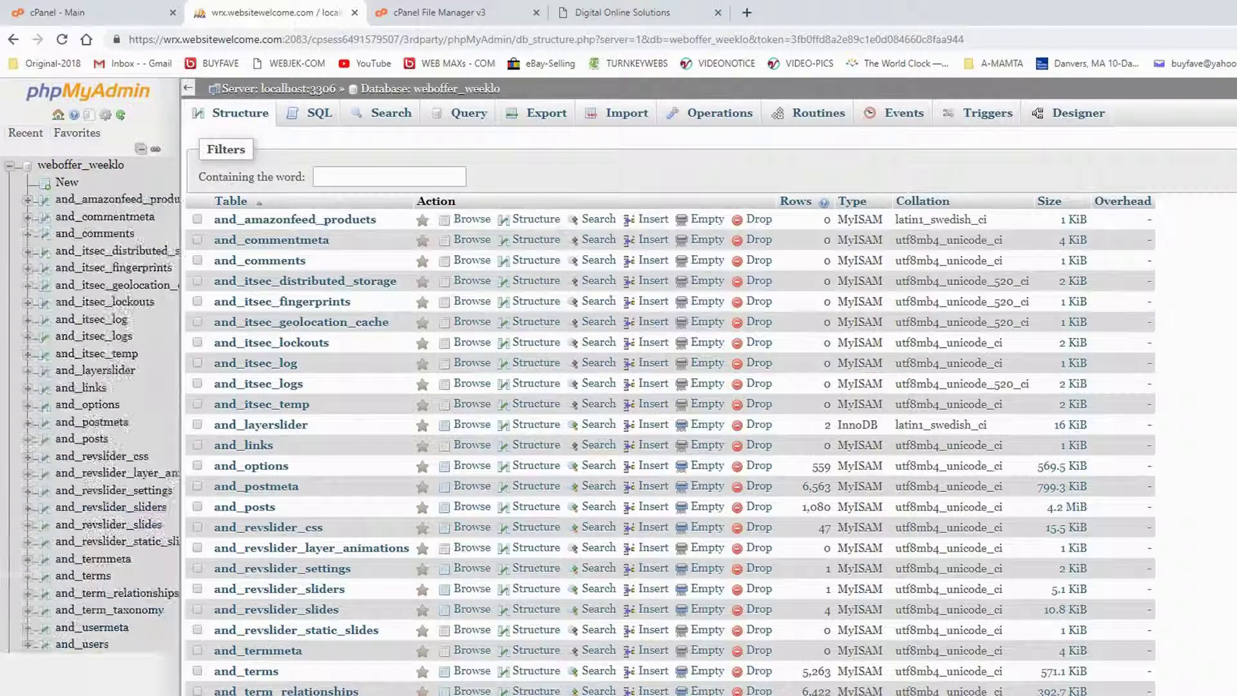
{"action": "scroll", "coordinate": [709, 406], "scroll_direction": "down", "scroll_amount": 4}
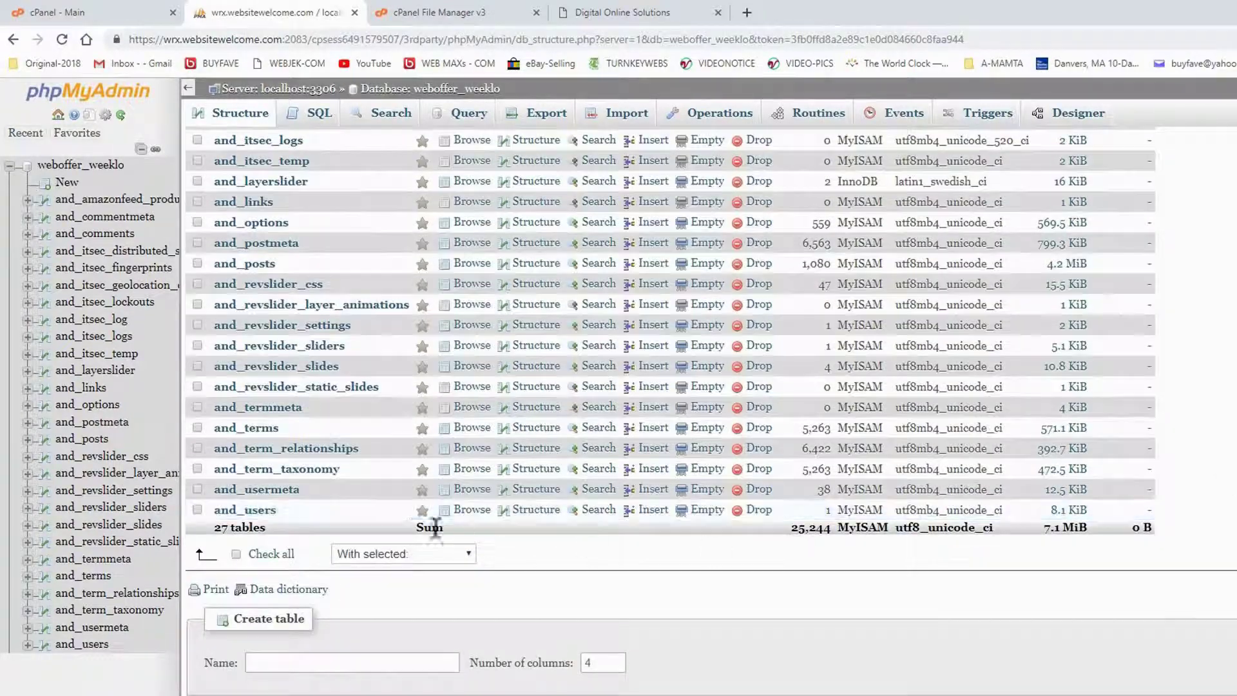
{"action": "left_click", "coordinate": [238, 554]}
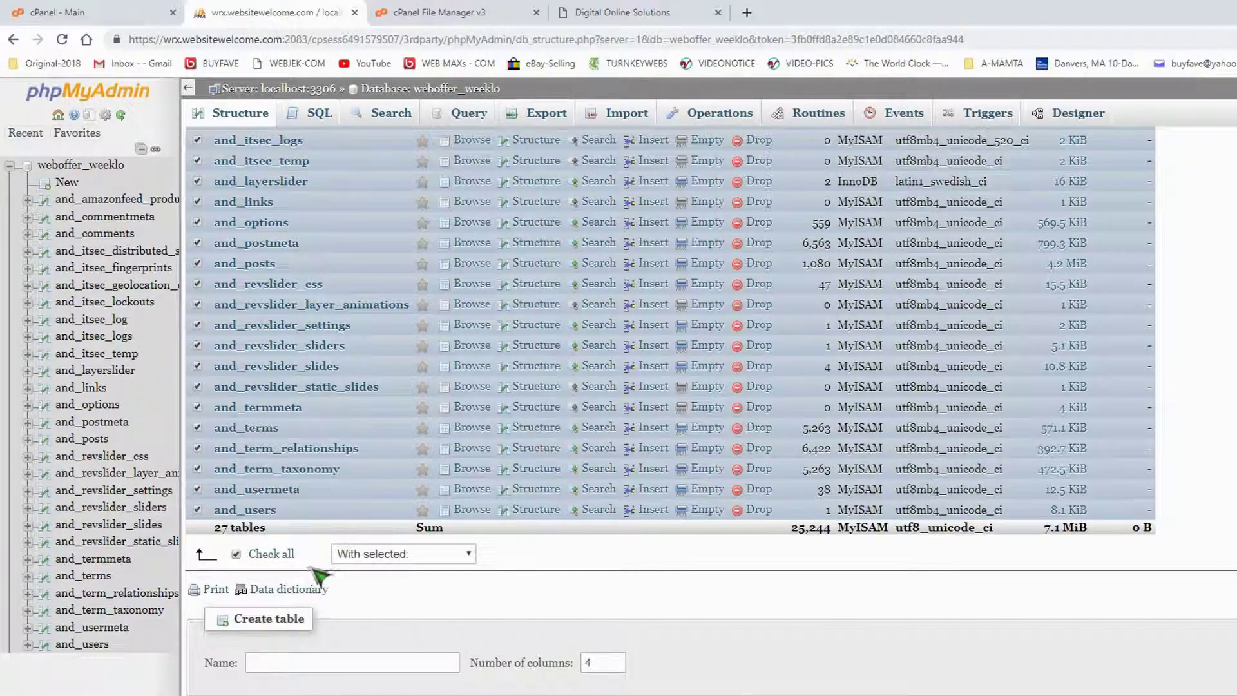
Step: Export the tables with Custom options as an SQL file saved in WEBSITEOFFER-COM
{"action": "left_click", "coordinate": [547, 125]}
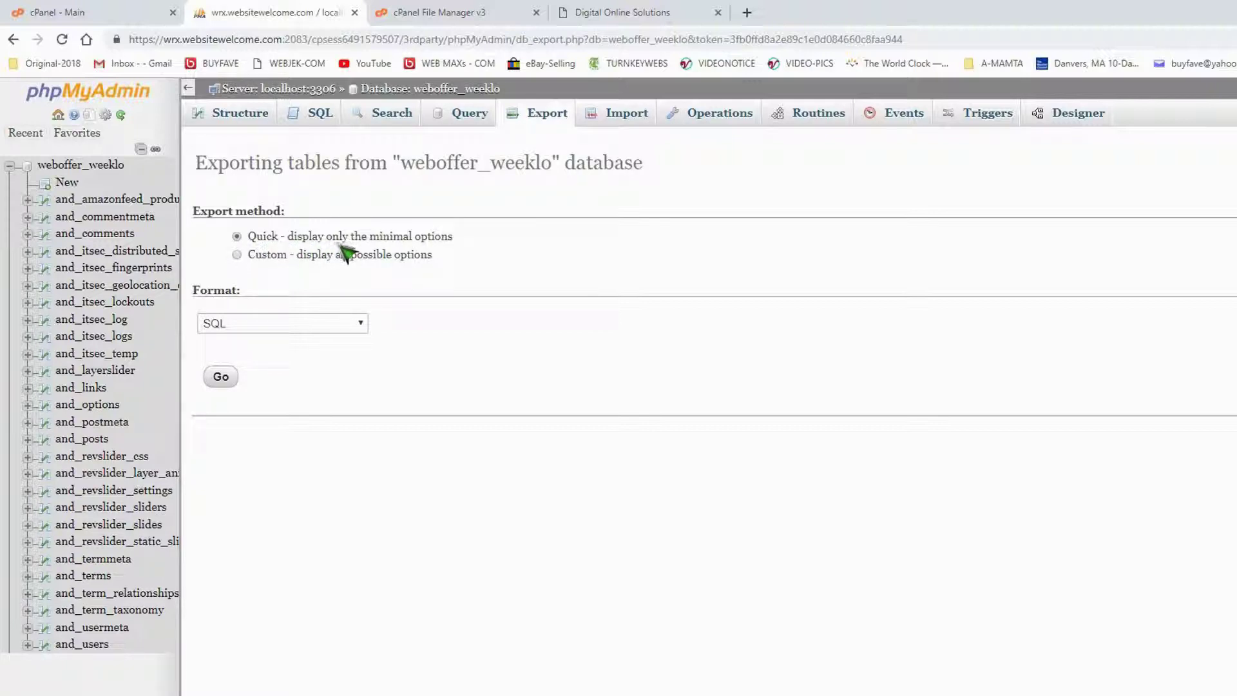
{"action": "left_click", "coordinate": [237, 255]}
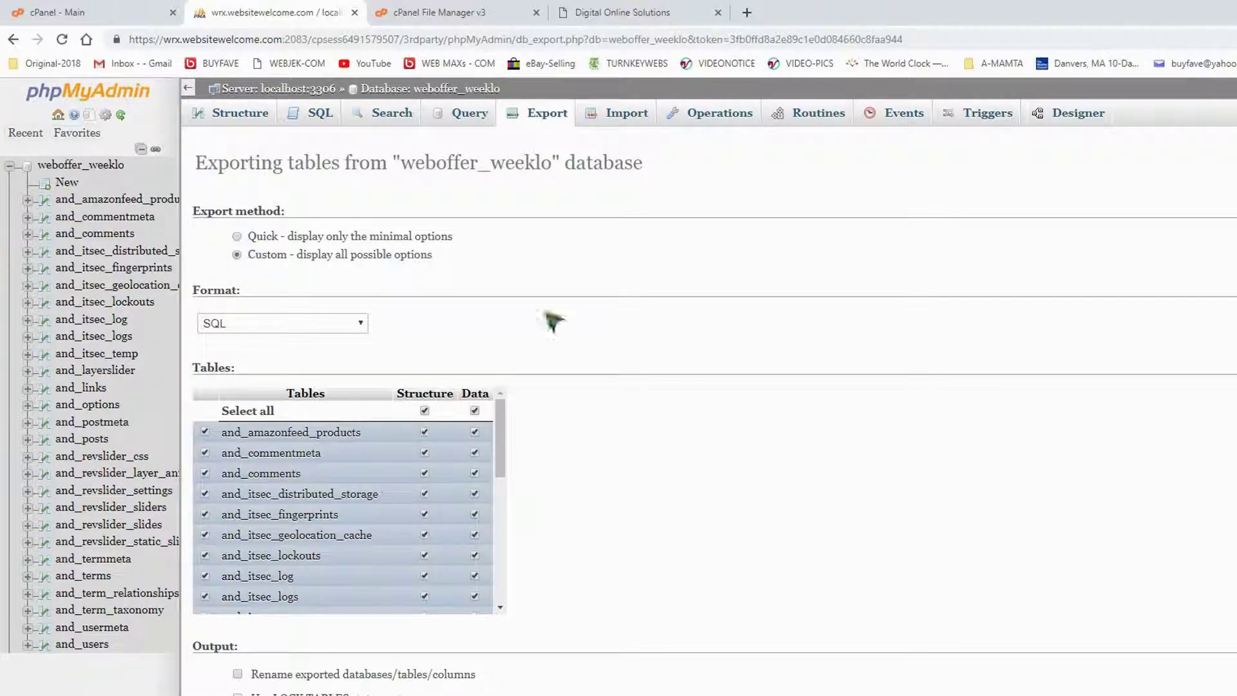
{"action": "scroll", "coordinate": [709, 386], "scroll_direction": "down", "scroll_amount": 20}
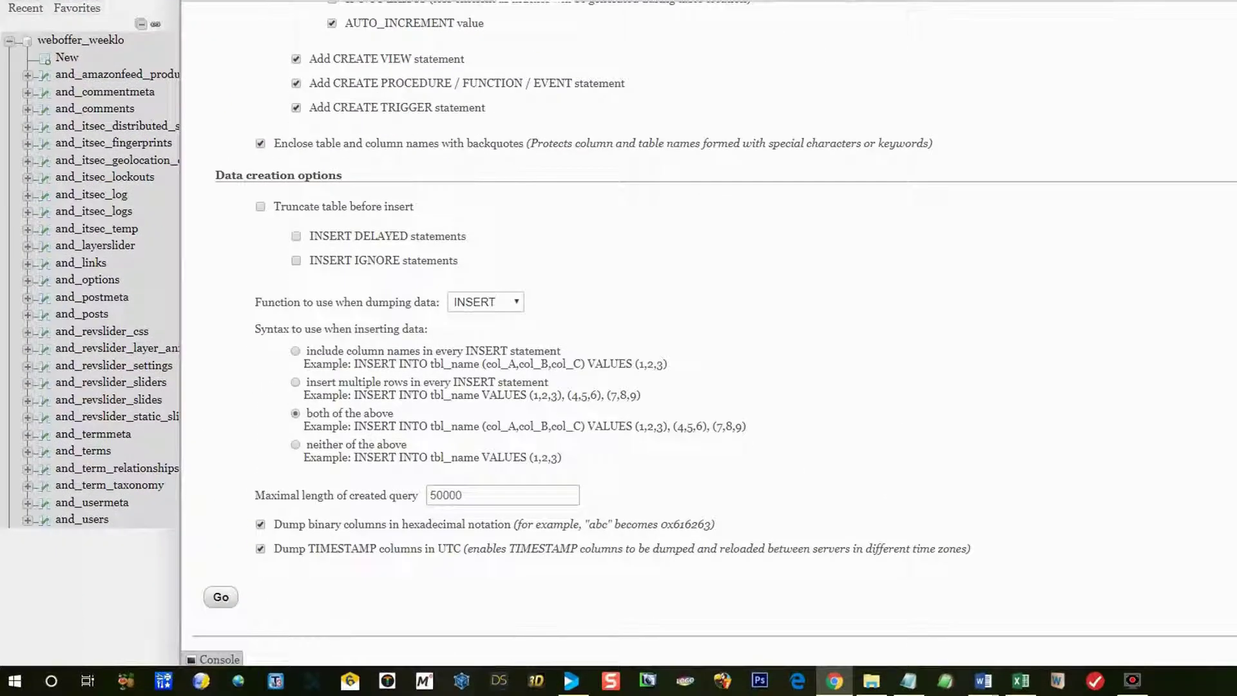
{"action": "left_click", "coordinate": [221, 599]}
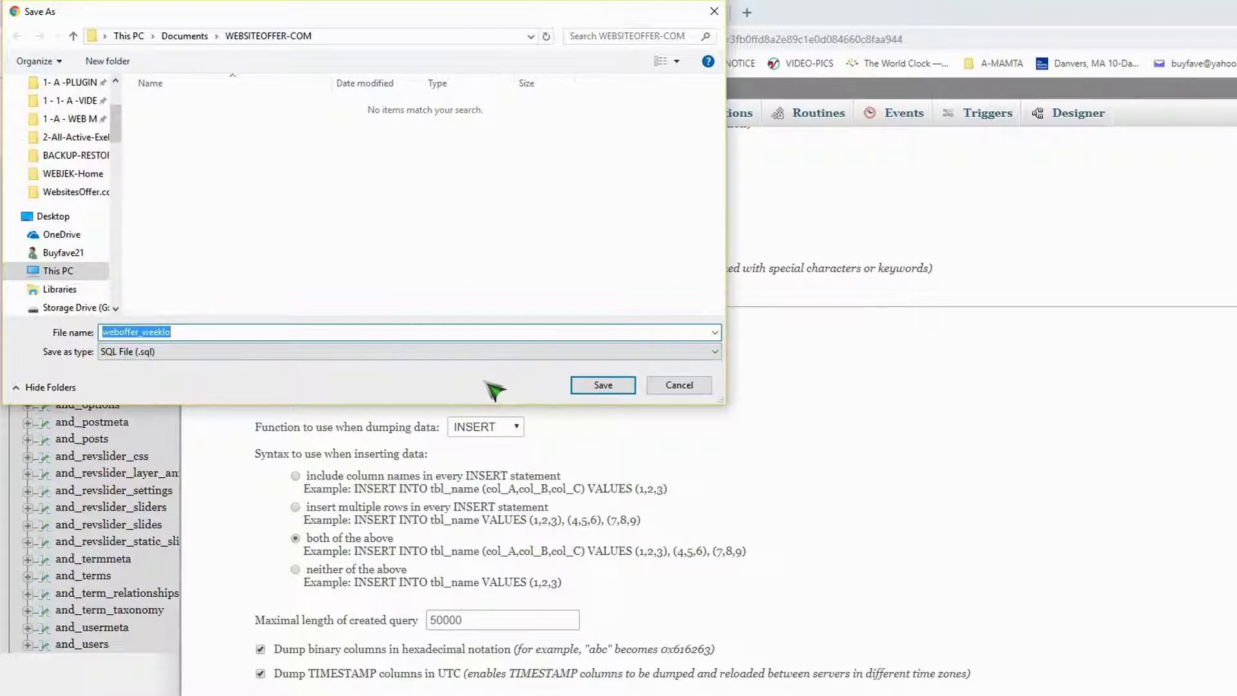
{"action": "left_click", "coordinate": [582, 386]}
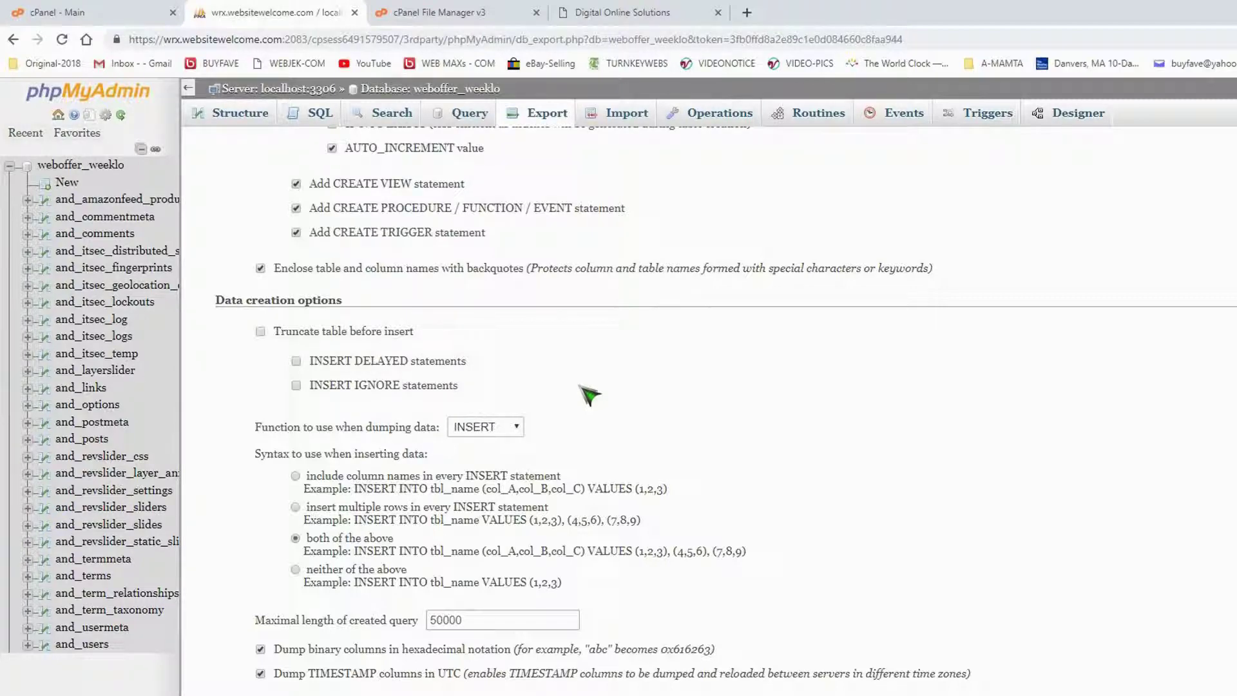
{"action": "left_click", "coordinate": [455, 13]}
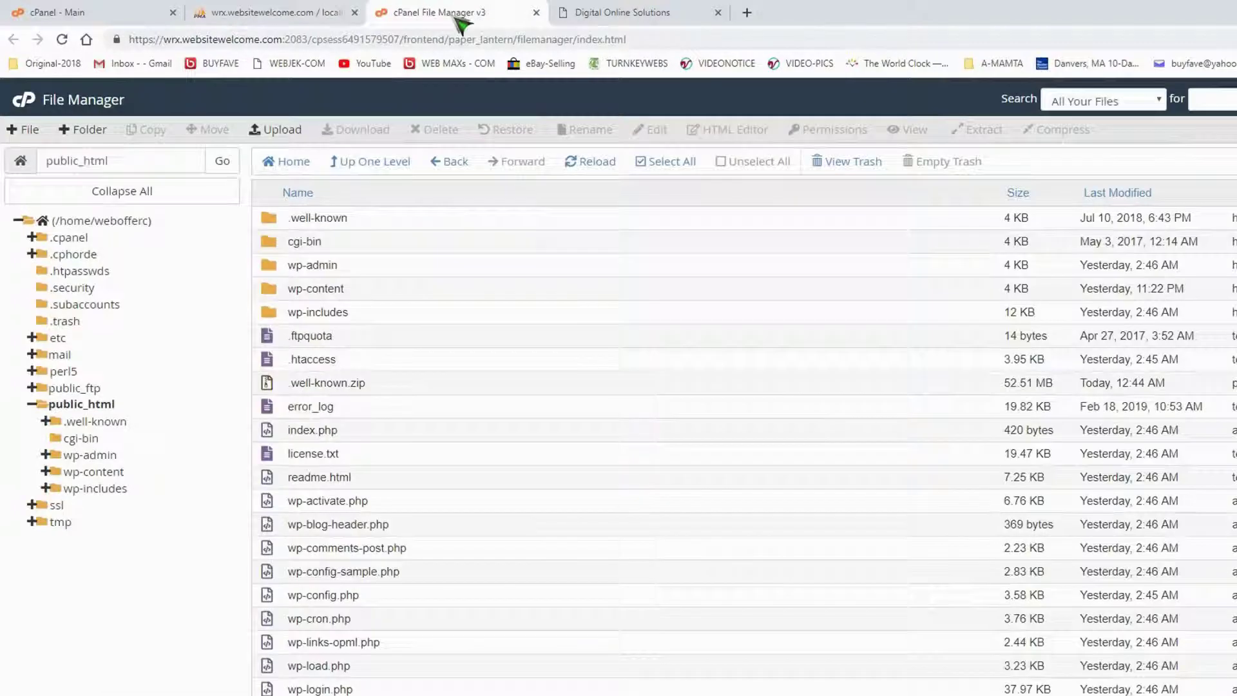
Step: Download .well-known.zip into the WEBSITEOFFER-COM folder
{"action": "left_click", "coordinate": [276, 383]}
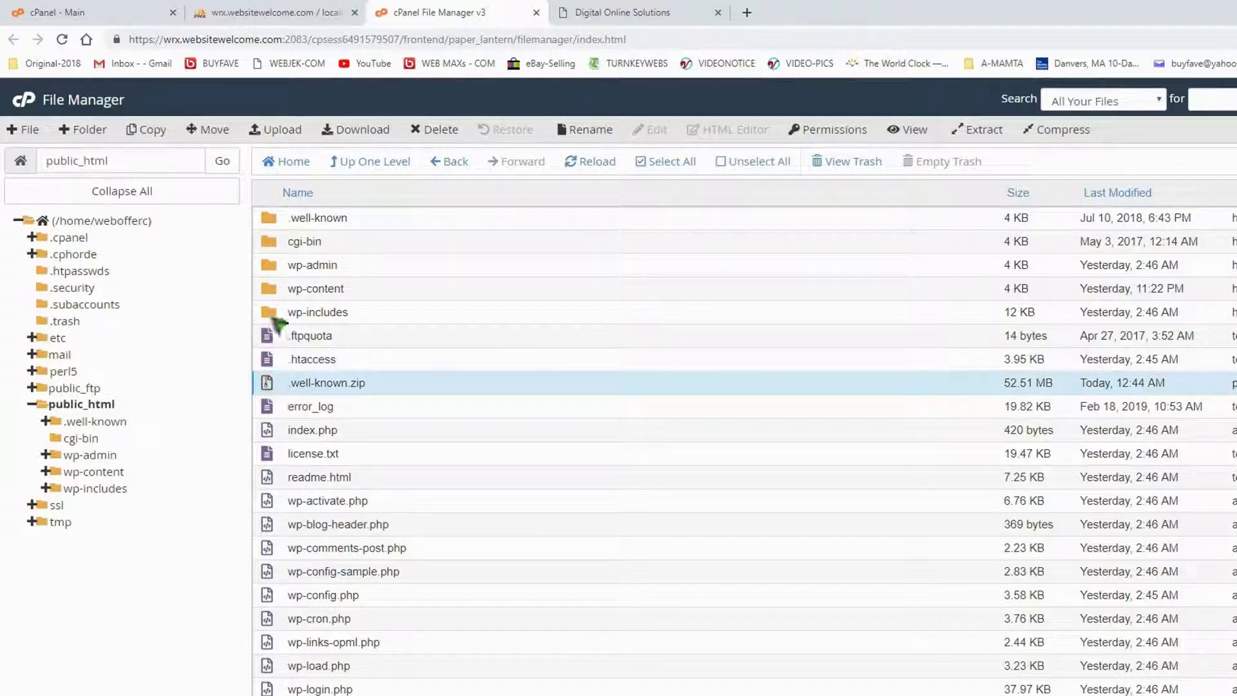
{"action": "left_click", "coordinate": [361, 134]}
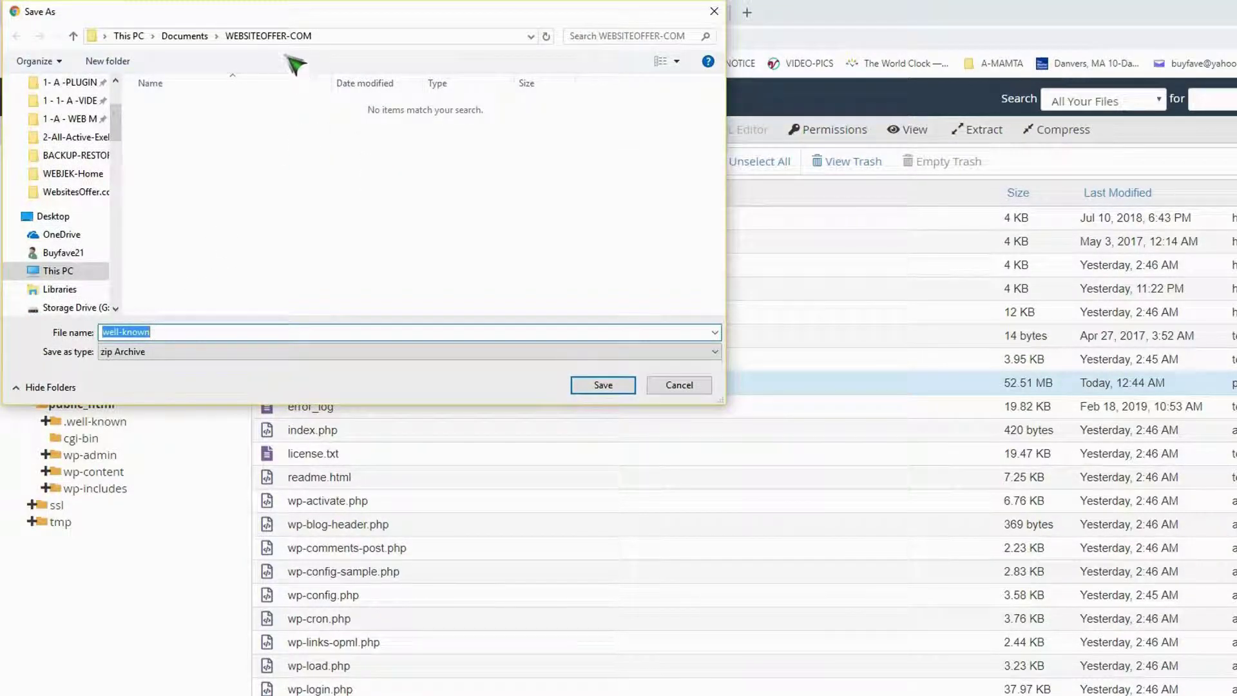
{"action": "left_click", "coordinate": [580, 389]}
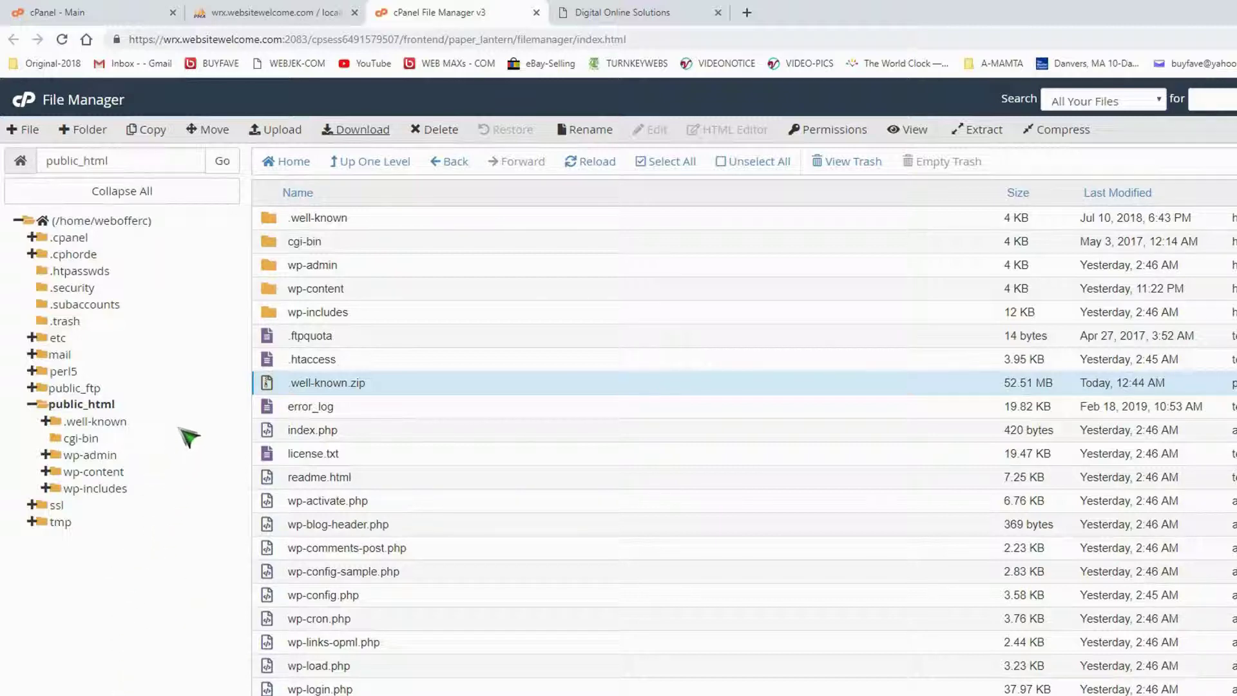
Step: Move .well-known.zip from public_html to the trash
{"action": "left_click_drag", "start_coordinate": [302, 386], "coordinate": [313, 403]}
{"action": "left_click_drag", "start_coordinate": [312, 403], "coordinate": [316, 401]}
{"action": "left_click", "coordinate": [442, 130]}
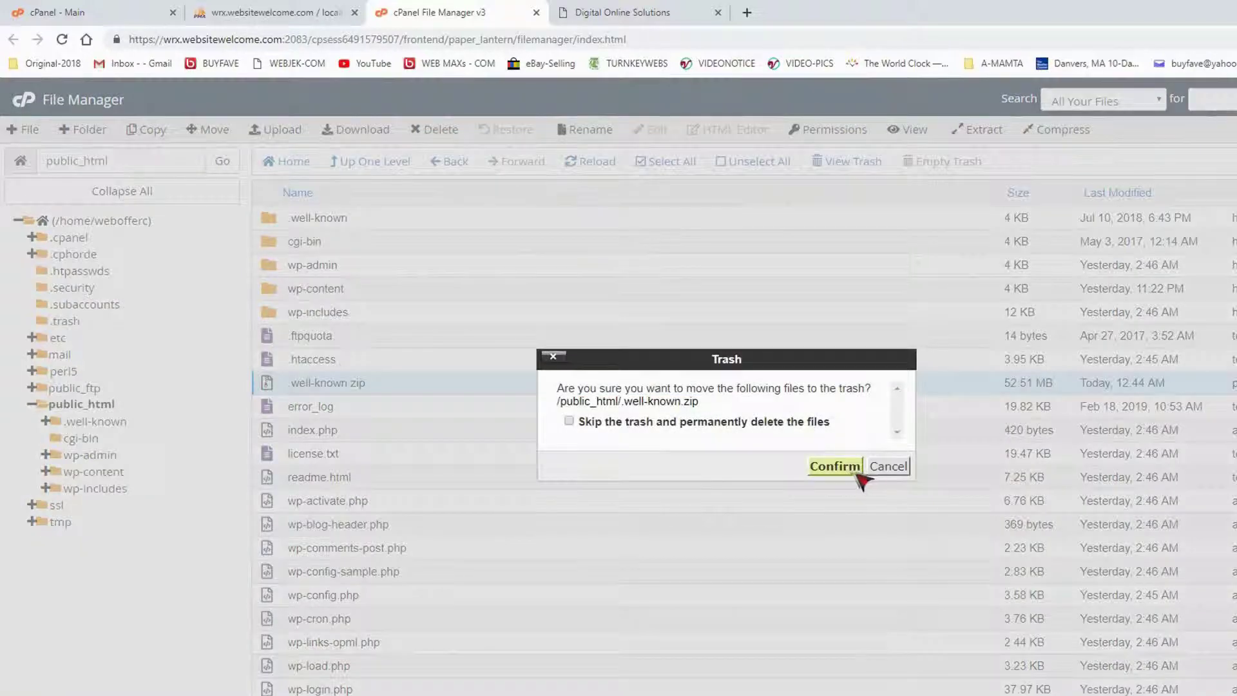
{"action": "left_click", "coordinate": [849, 469]}
Step: Close the phpMyAdmin and File Manager browser tabs
{"action": "left_click", "coordinate": [342, 16]}
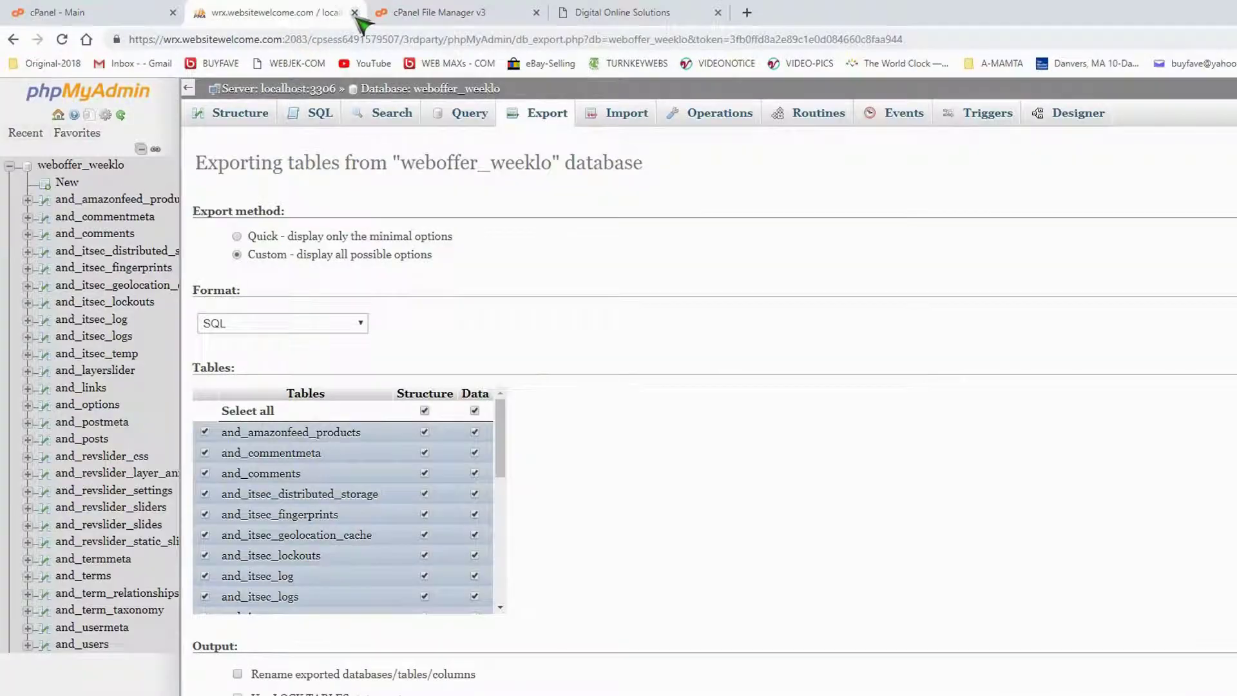
{"action": "left_click", "coordinate": [355, 13]}
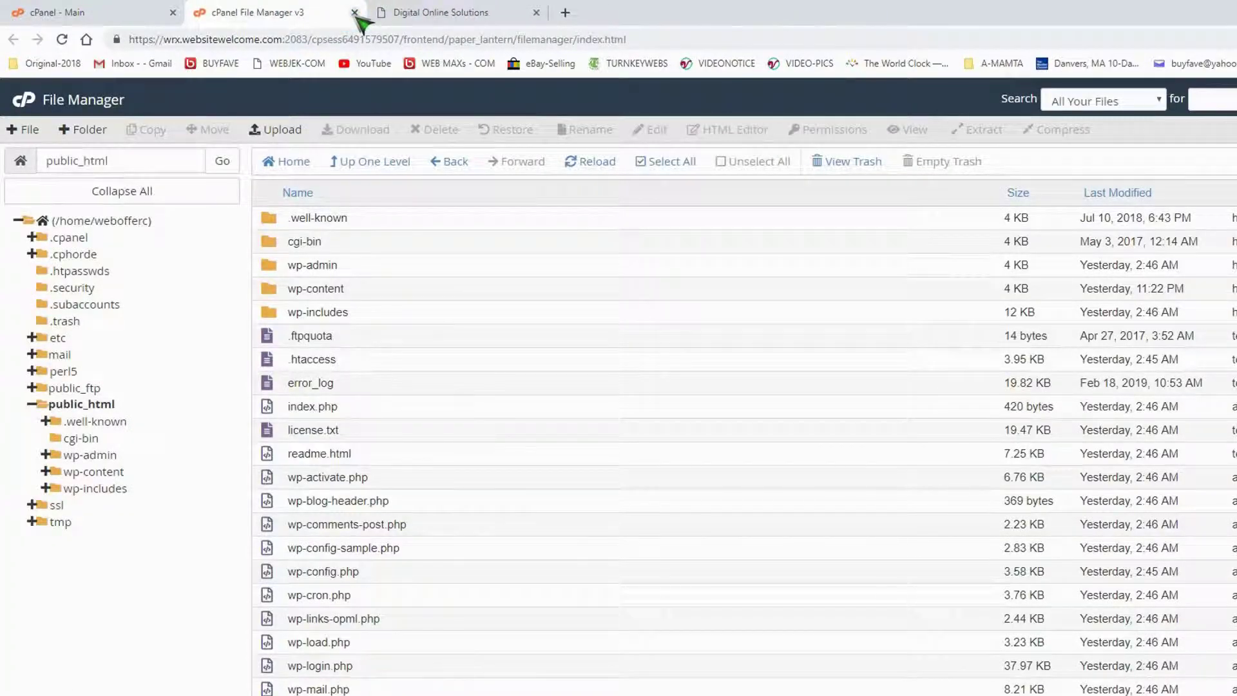
{"action": "left_click", "coordinate": [354, 13]}
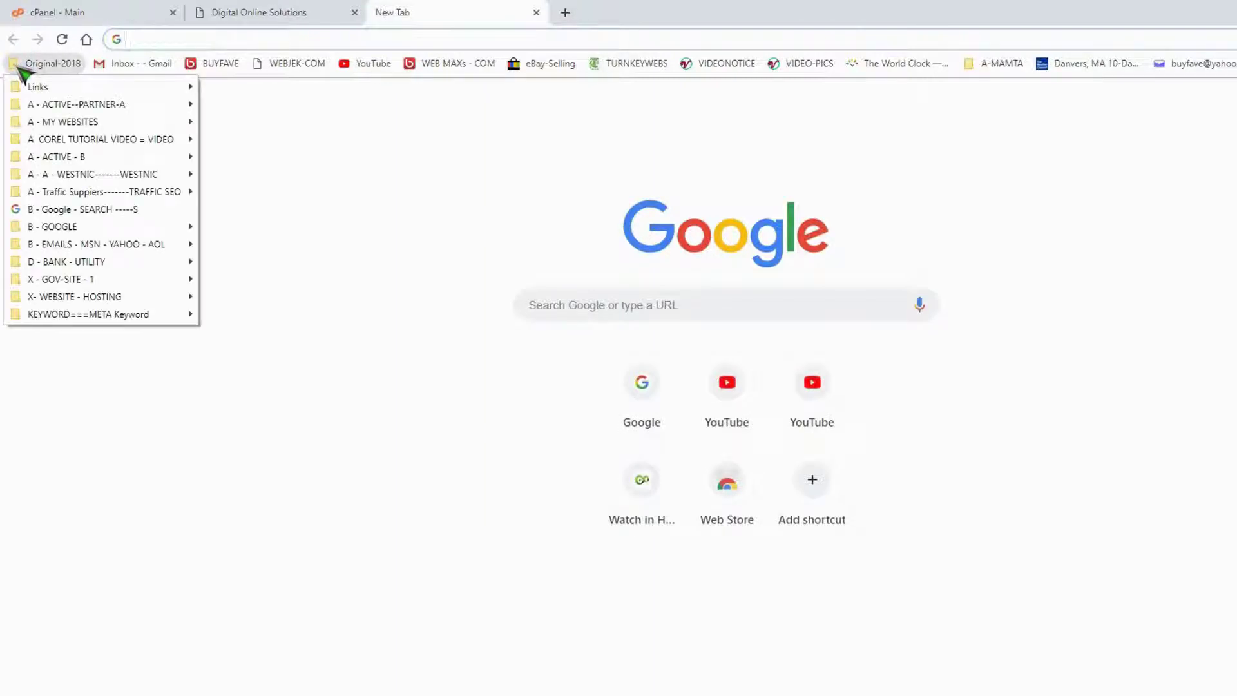
Step: Browse the Original-2018 bookmarks to A - MY WEBSITES > WEBSITE READY FOR SELL > CLICK BANK
{"action": "mouse_move", "coordinate": [102, 122]}
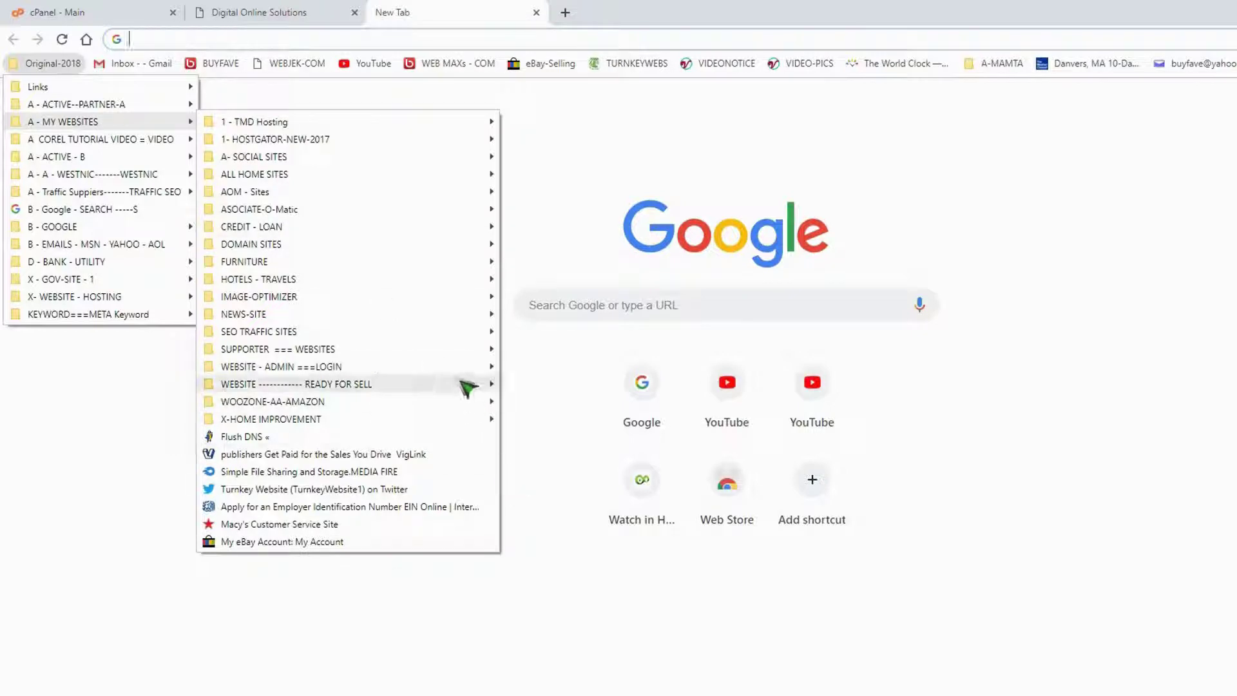
{"action": "mouse_move", "coordinate": [460, 382]}
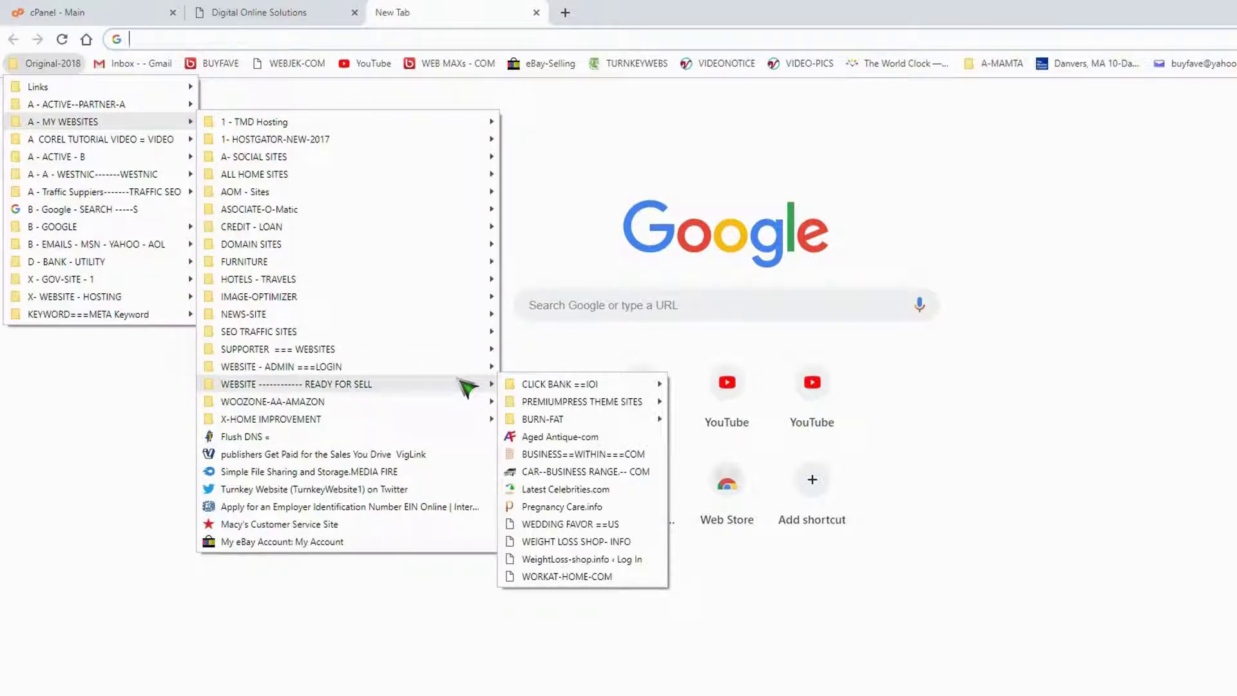
Step: Log in to the WordPress dashboard from the WEBSITEOFFER-COM « Log In bookmark
{"action": "mouse_move", "coordinate": [538, 385]}
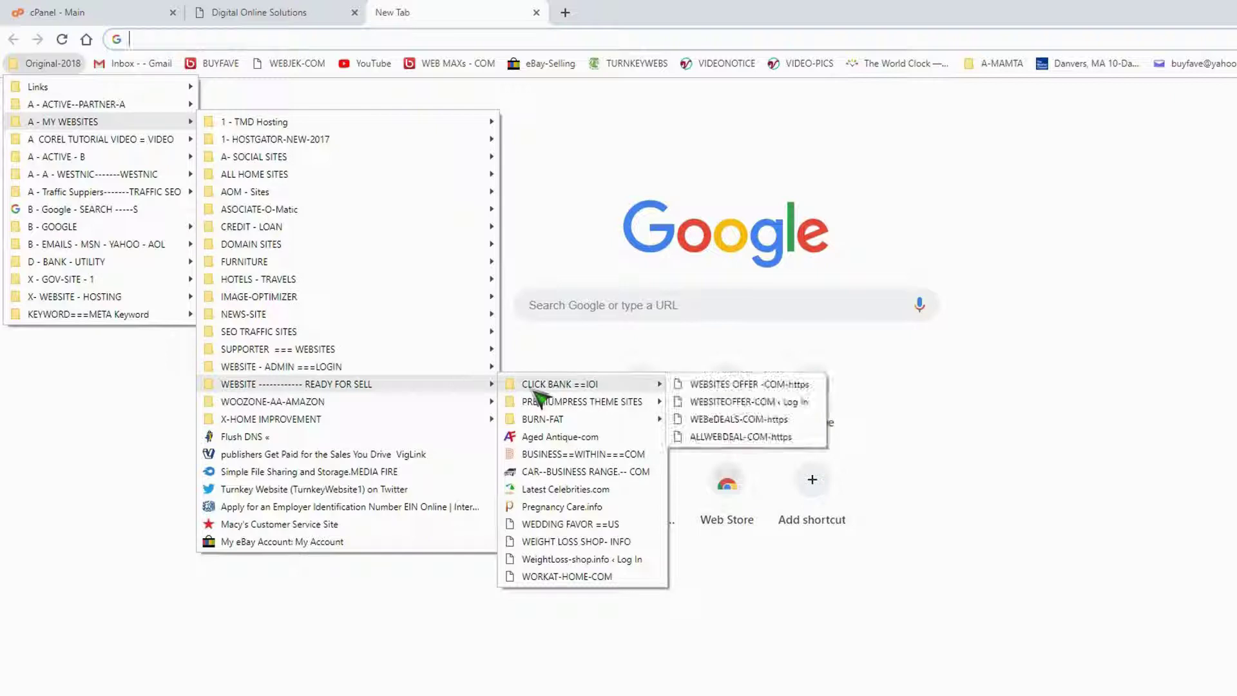
{"action": "left_click", "coordinate": [735, 402]}
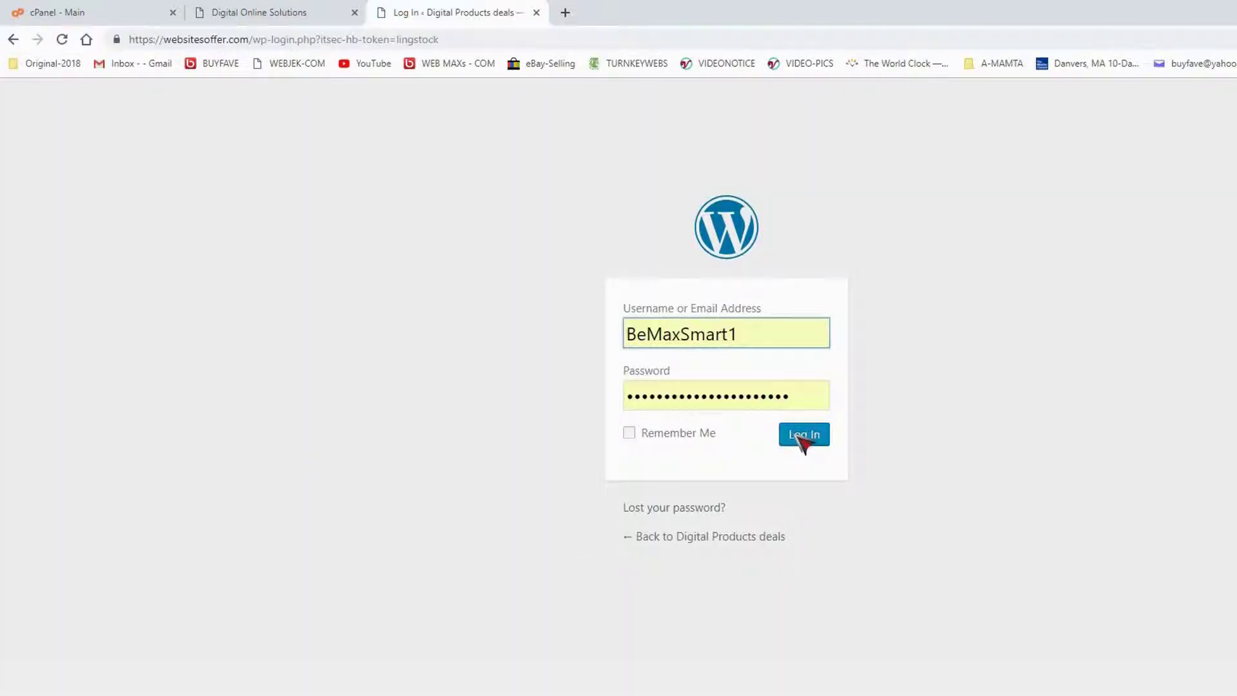
{"action": "left_click", "coordinate": [798, 436]}
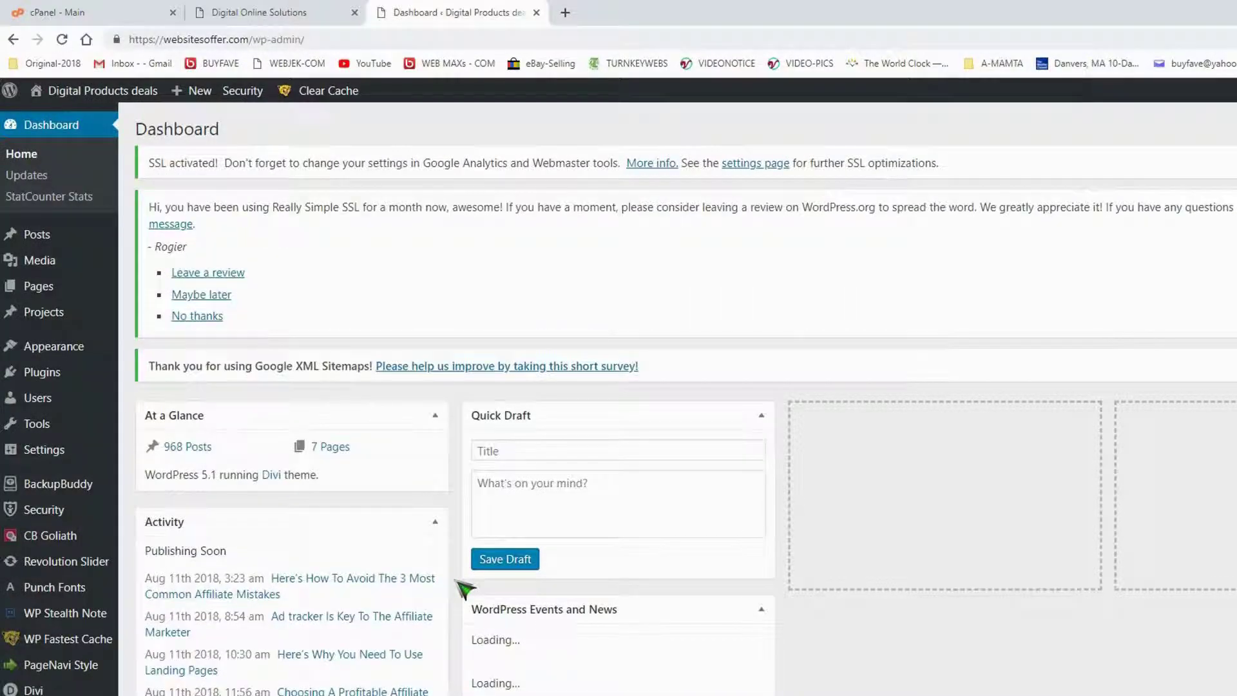
Step: Check that the live websitesoffer.com homepage and its menus display normally
{"action": "left_click", "coordinate": [251, 18]}
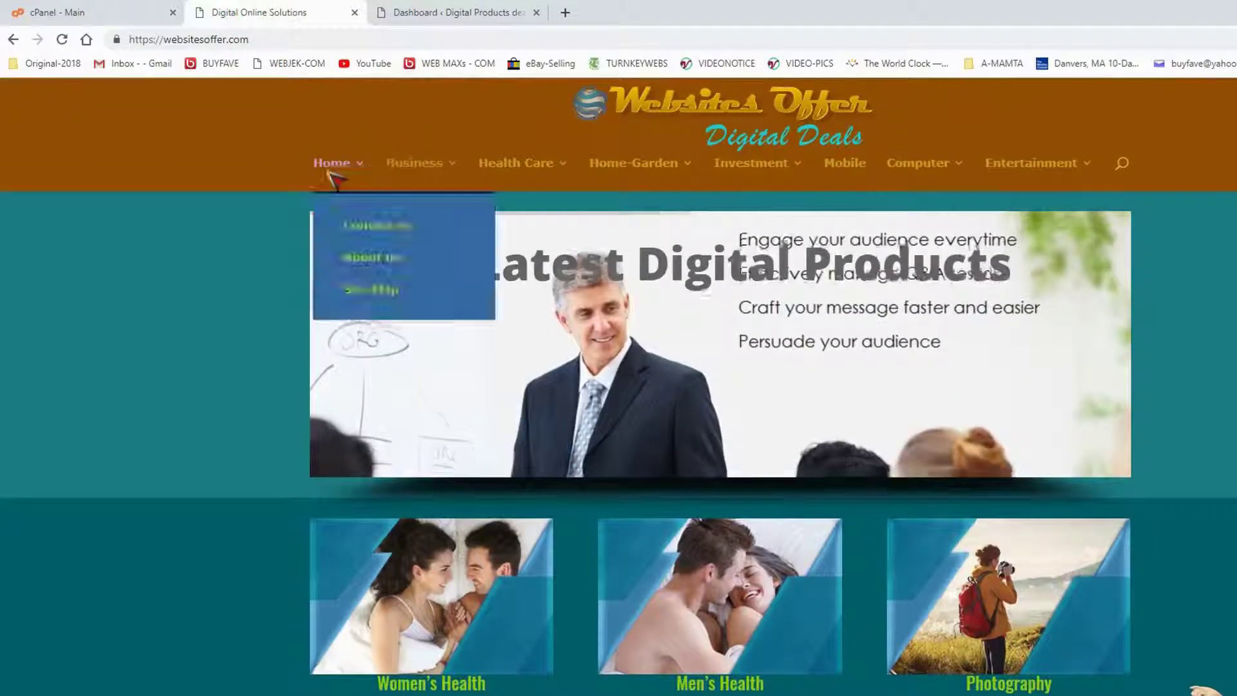
{"action": "mouse_move", "coordinate": [440, 186]}
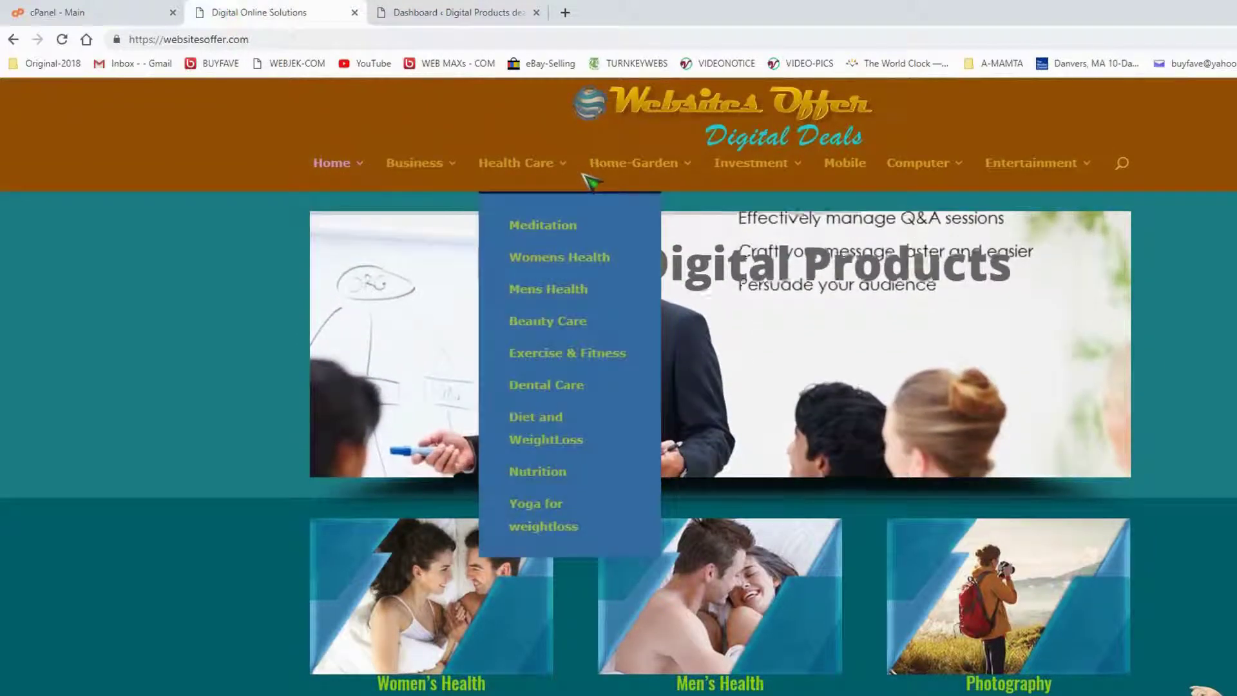
{"action": "mouse_move", "coordinate": [1034, 169]}
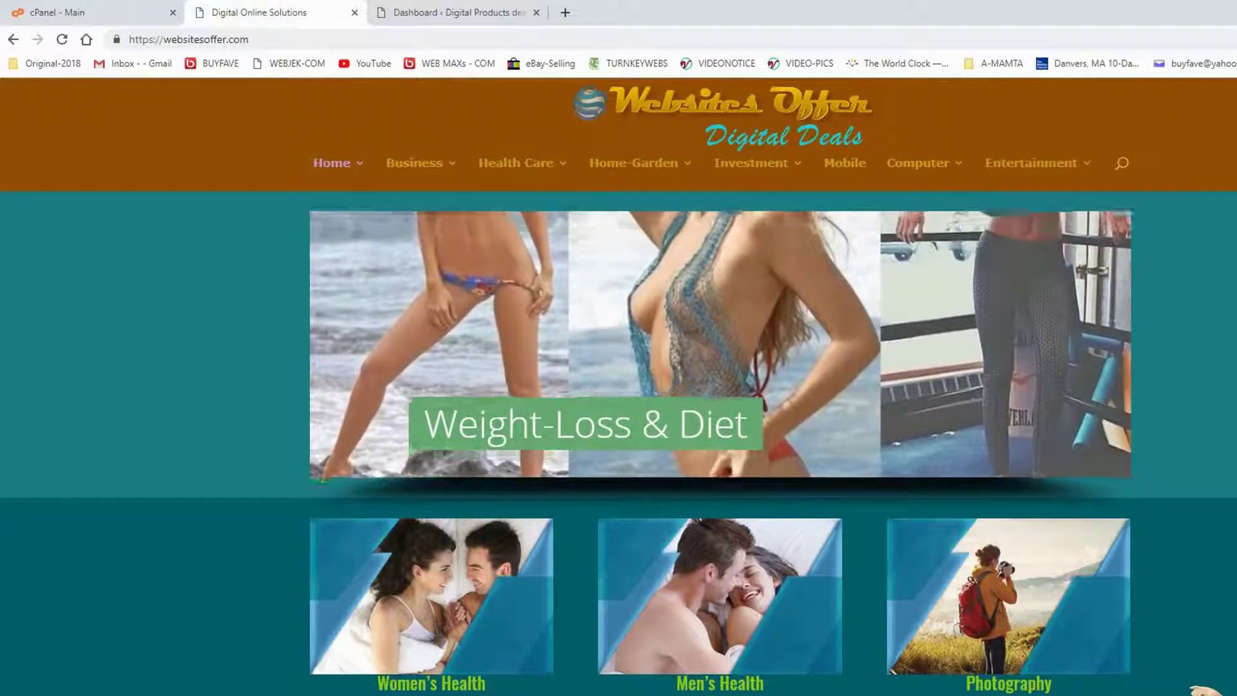
{"action": "scroll", "coordinate": [619, 445], "scroll_direction": "down", "scroll_amount": 15}
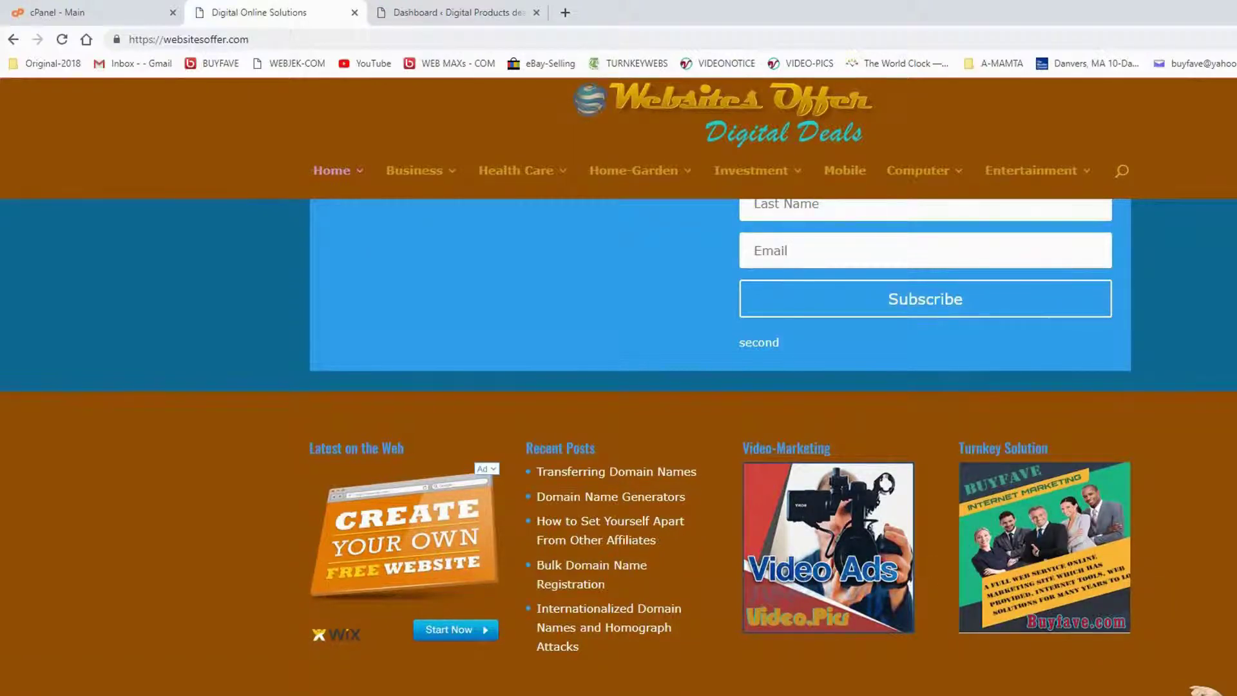
{"action": "scroll", "coordinate": [344, 646], "scroll_direction": "up", "scroll_amount": 10}
{"action": "scroll", "coordinate": [618, 444], "scroll_direction": "up", "scroll_amount": 3}
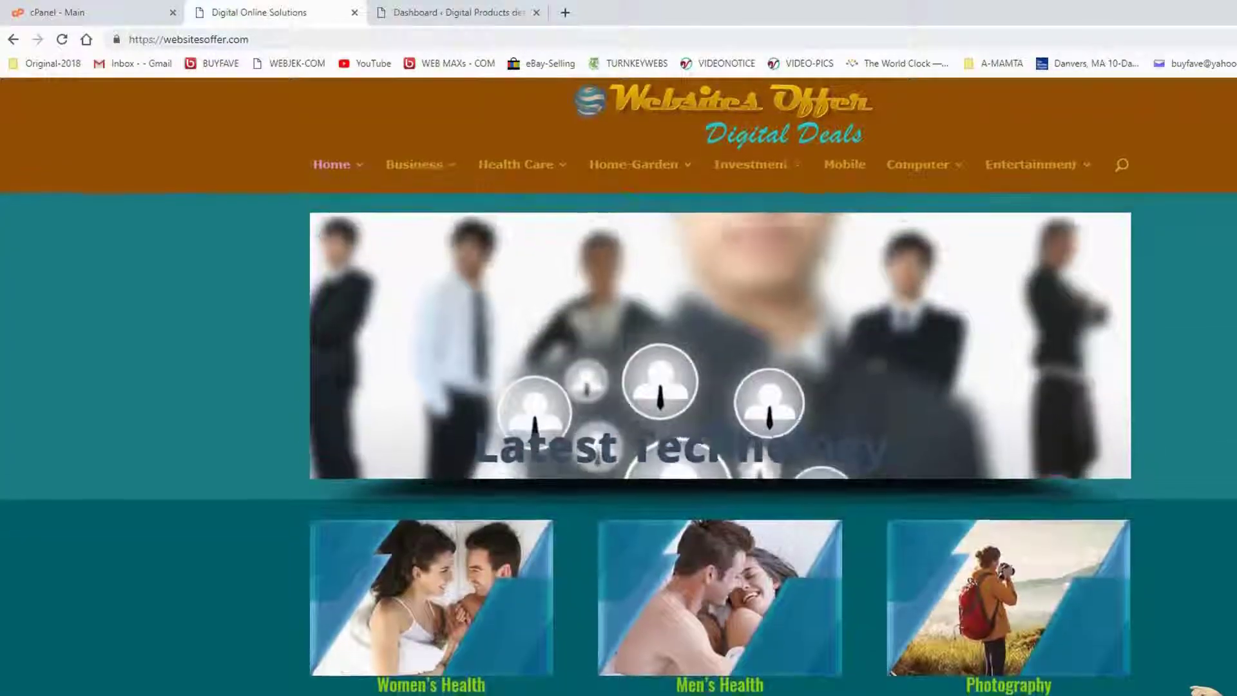
Step: Delete the Turnkey Solution widget from Footer Area #4 on the Widgets page
{"action": "left_click", "coordinate": [437, 13]}
{"action": "mouse_move", "coordinate": [64, 356]}
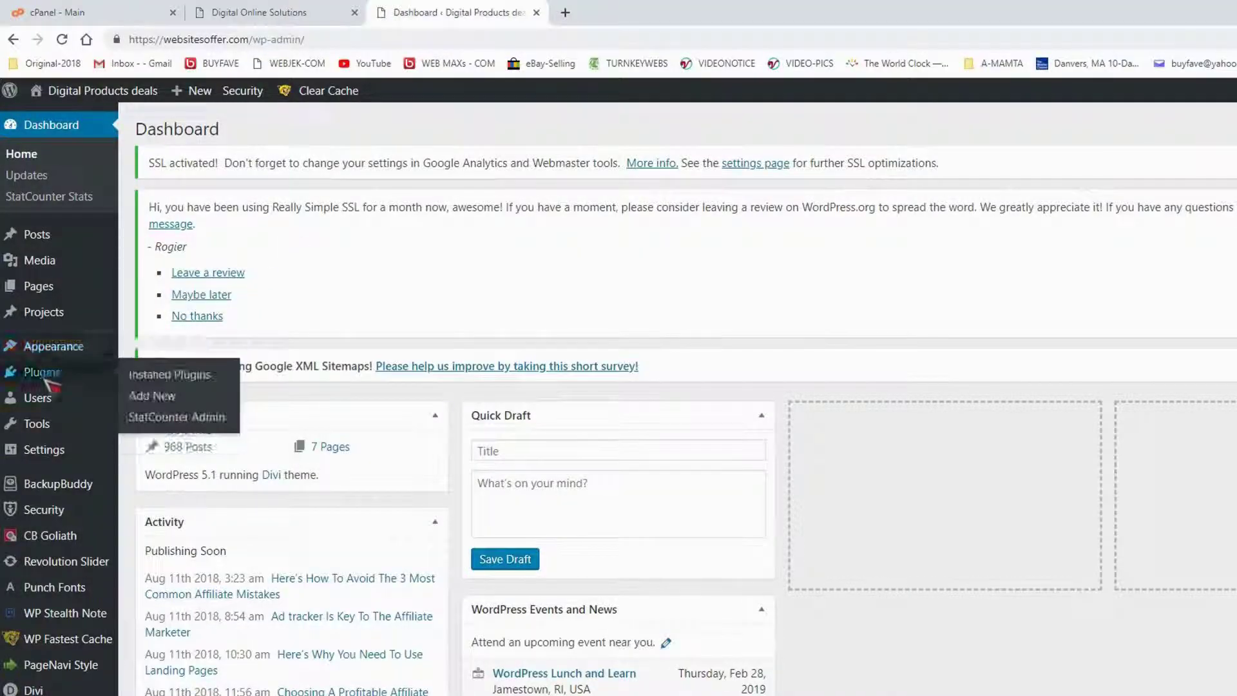
{"action": "mouse_move", "coordinate": [44, 346]}
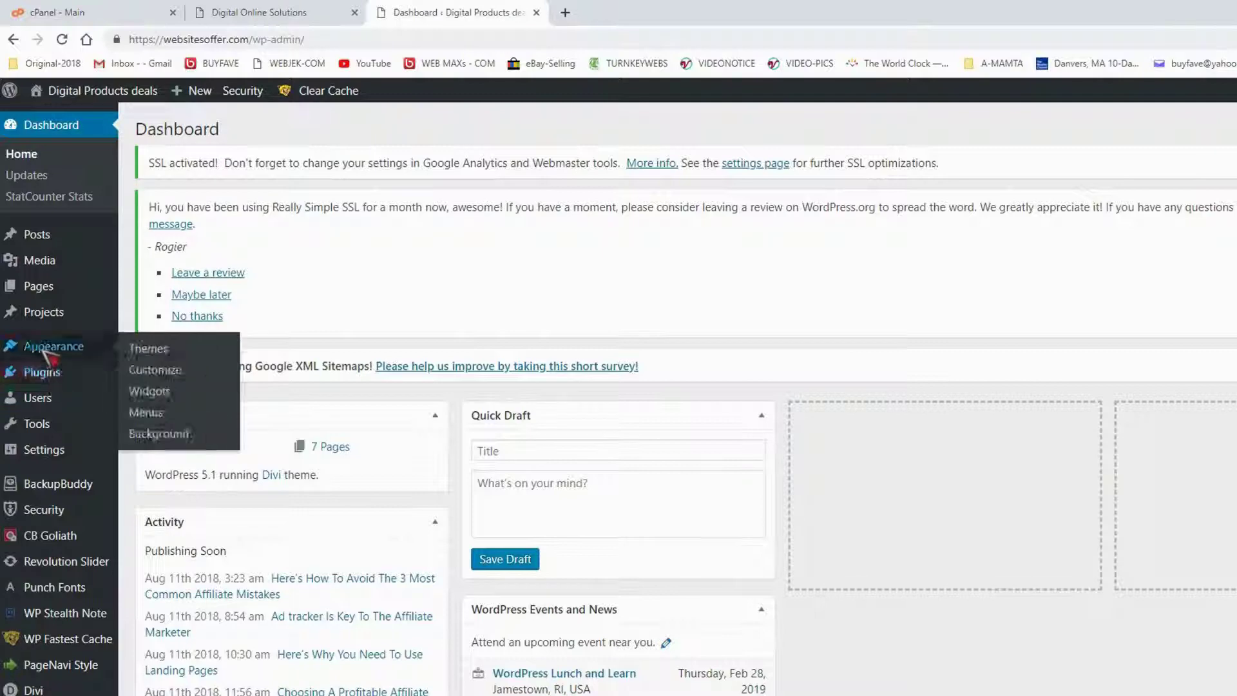
{"action": "left_click", "coordinate": [140, 395]}
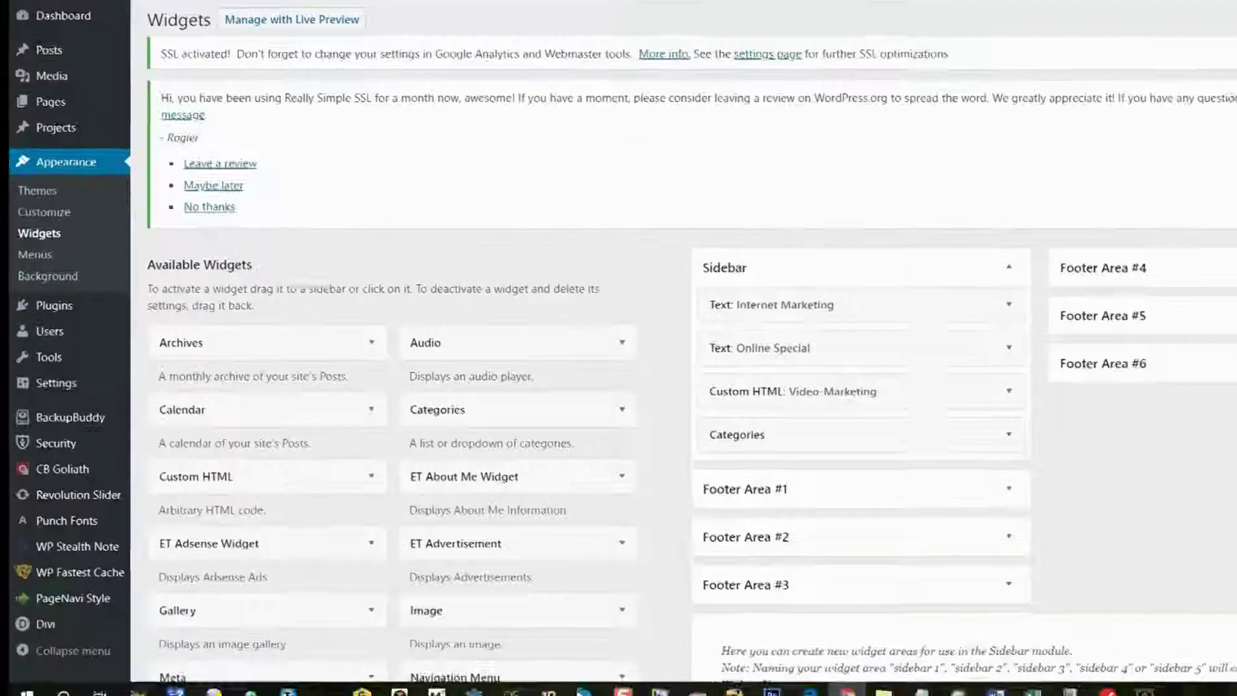
{"action": "left_click", "coordinate": [1136, 252]}
{"action": "left_click", "coordinate": [1134, 290]}
{"action": "scroll", "coordinate": [994, 505], "scroll_direction": "down", "scroll_amount": 2}
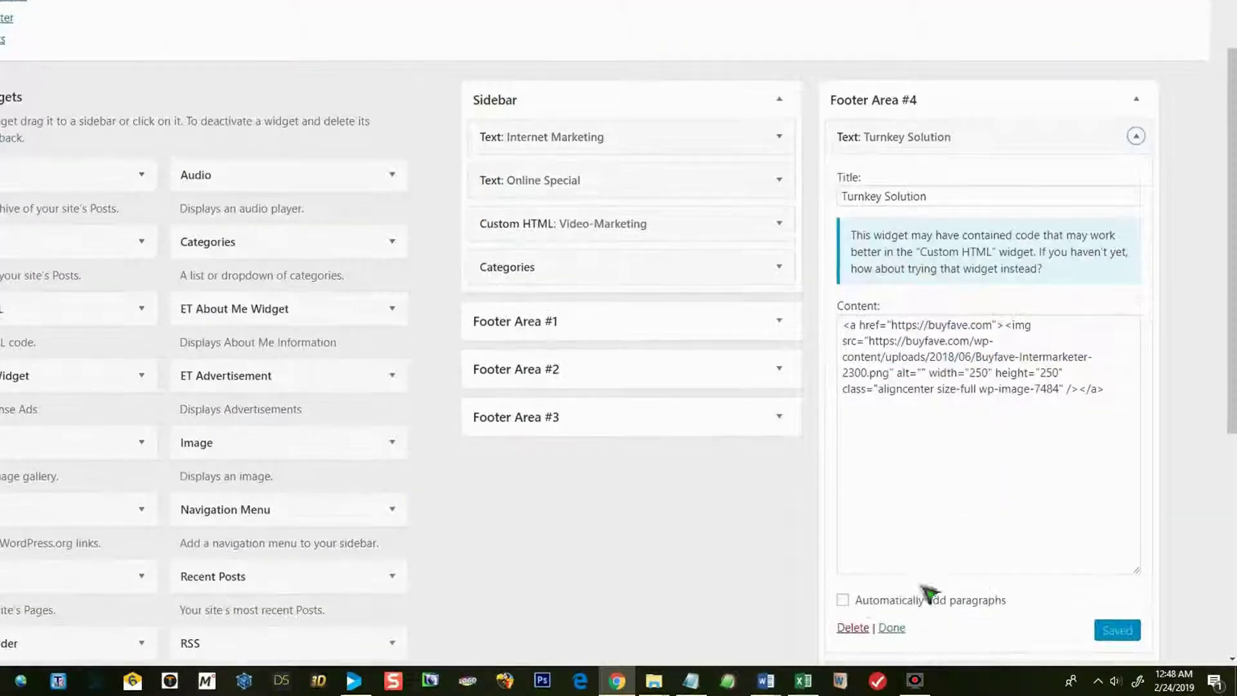
{"action": "left_click", "coordinate": [861, 629]}
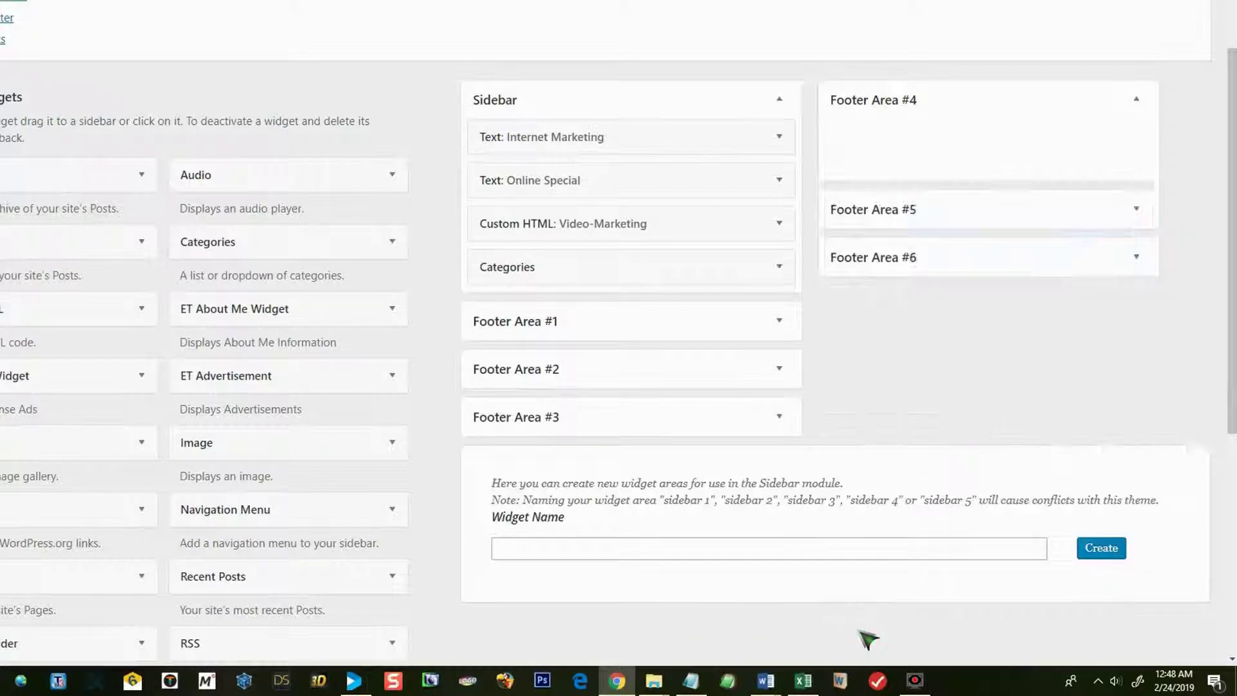
Step: Delete the Video-Marketing widget from Footer Area #3
{"action": "left_click", "coordinate": [778, 416]}
{"action": "scroll", "coordinate": [729, 451], "scroll_direction": "down", "scroll_amount": 2}
{"action": "left_click", "coordinate": [781, 303]}
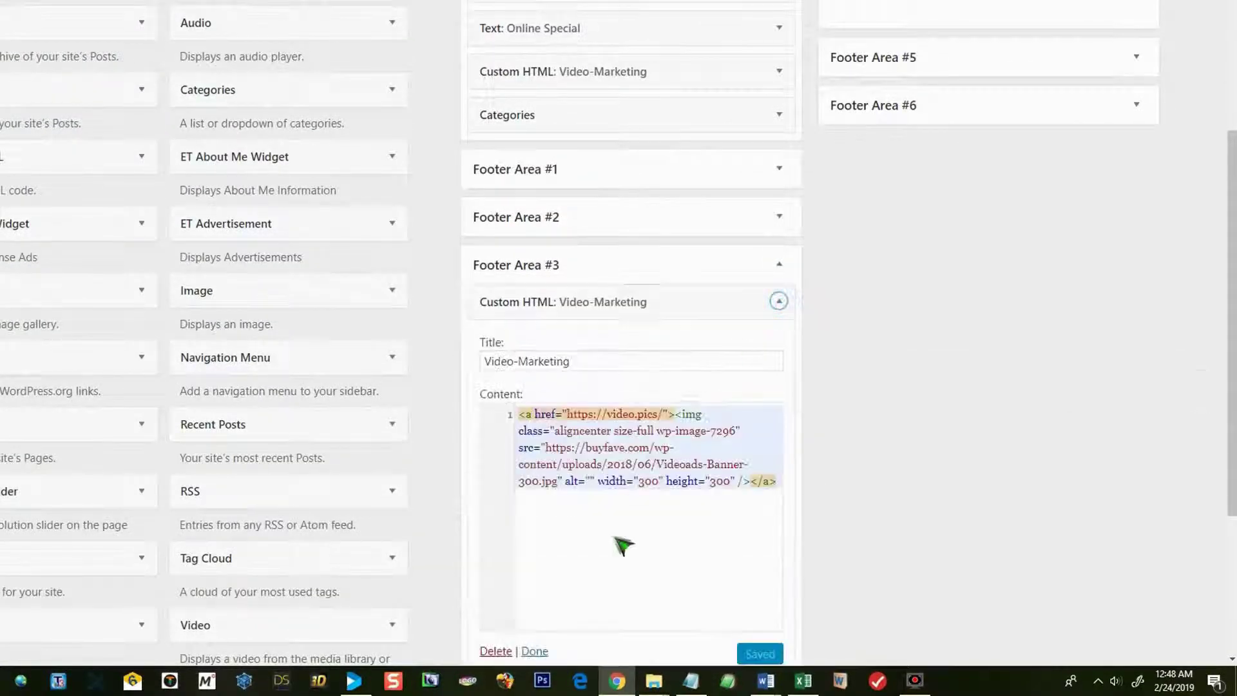
{"action": "scroll", "coordinate": [613, 553], "scroll_direction": "down", "scroll_amount": 3}
{"action": "left_click", "coordinate": [499, 425]}
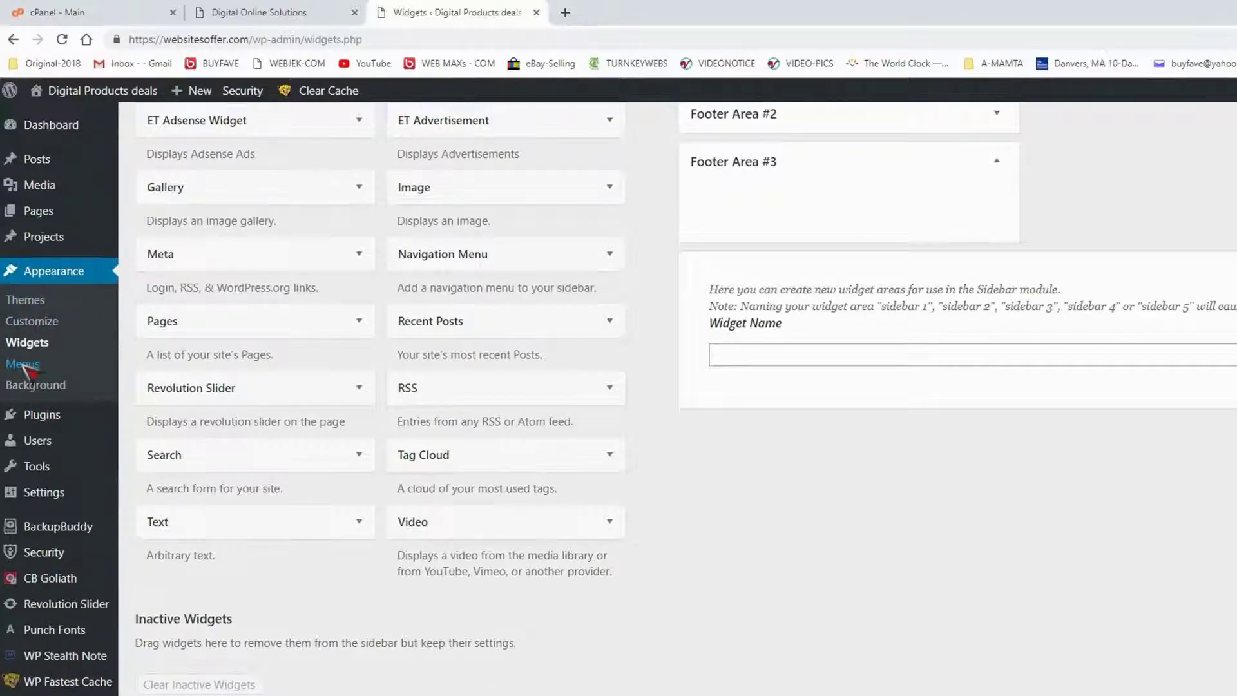
Step: Remove Games and Fashion from the Primary Menu and move Photography higher
{"action": "left_click", "coordinate": [22, 365]}
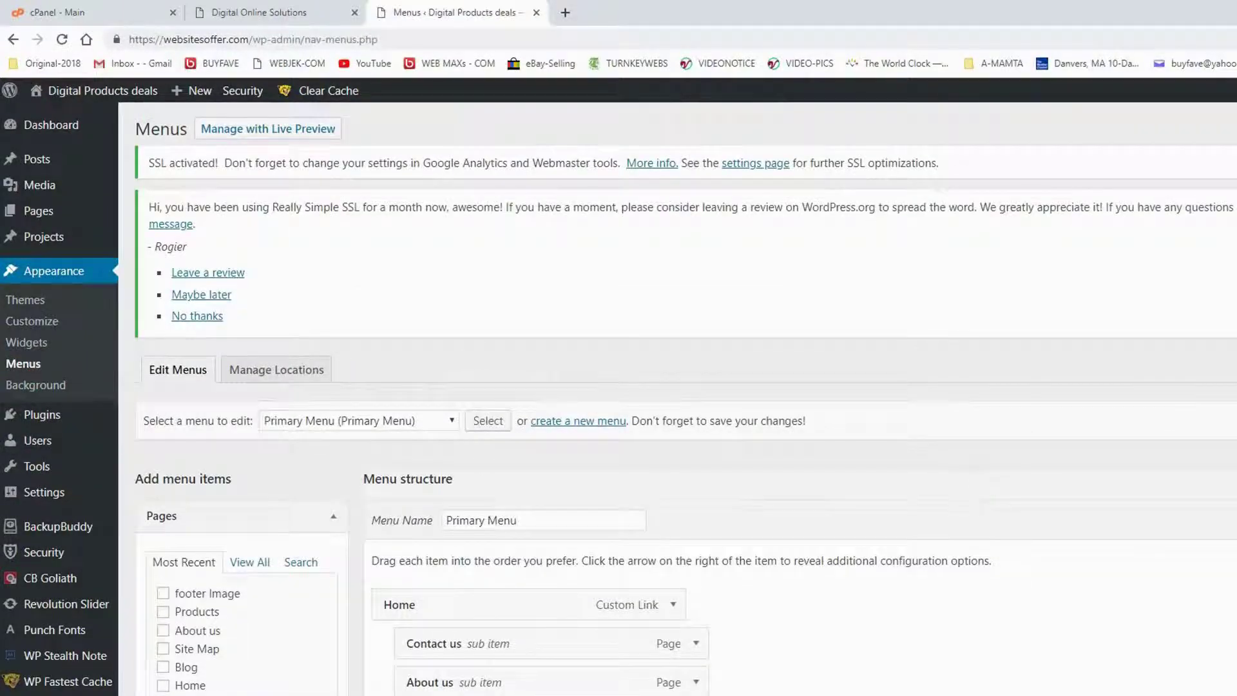
{"action": "scroll", "coordinate": [635, 110], "scroll_direction": "down", "scroll_amount": 20}
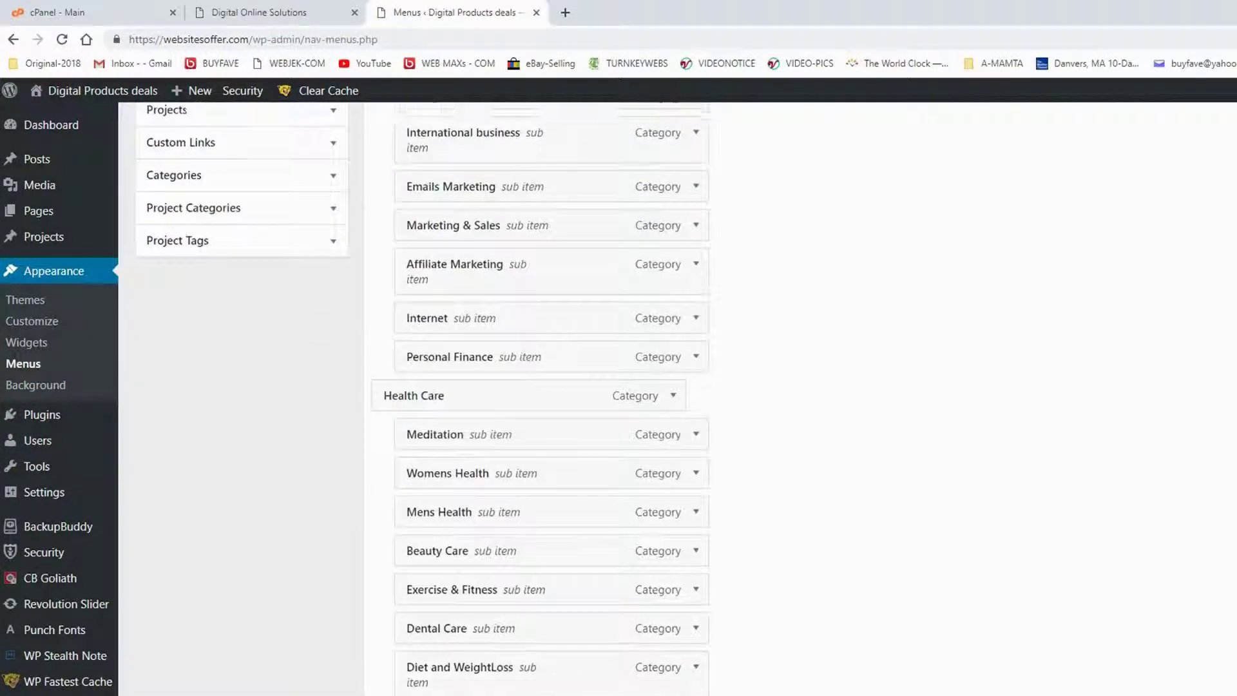
{"action": "scroll", "coordinate": [540, 400], "scroll_direction": "down", "scroll_amount": 11}
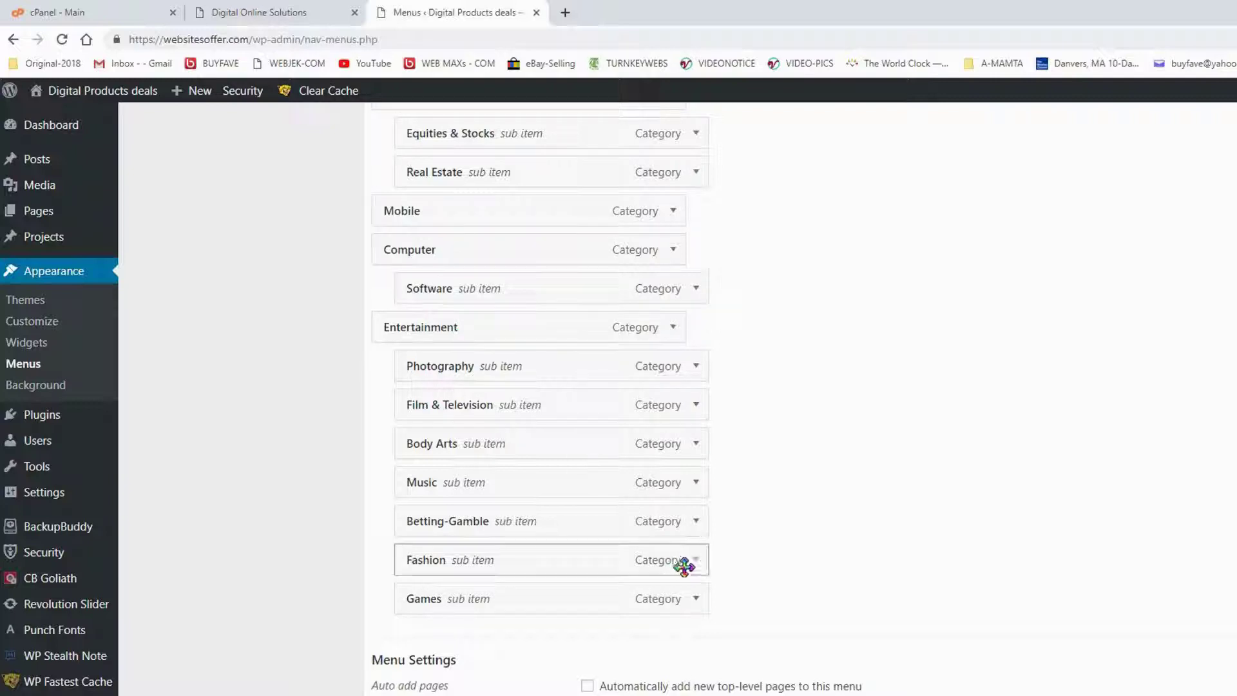
{"action": "left_click", "coordinate": [696, 599]}
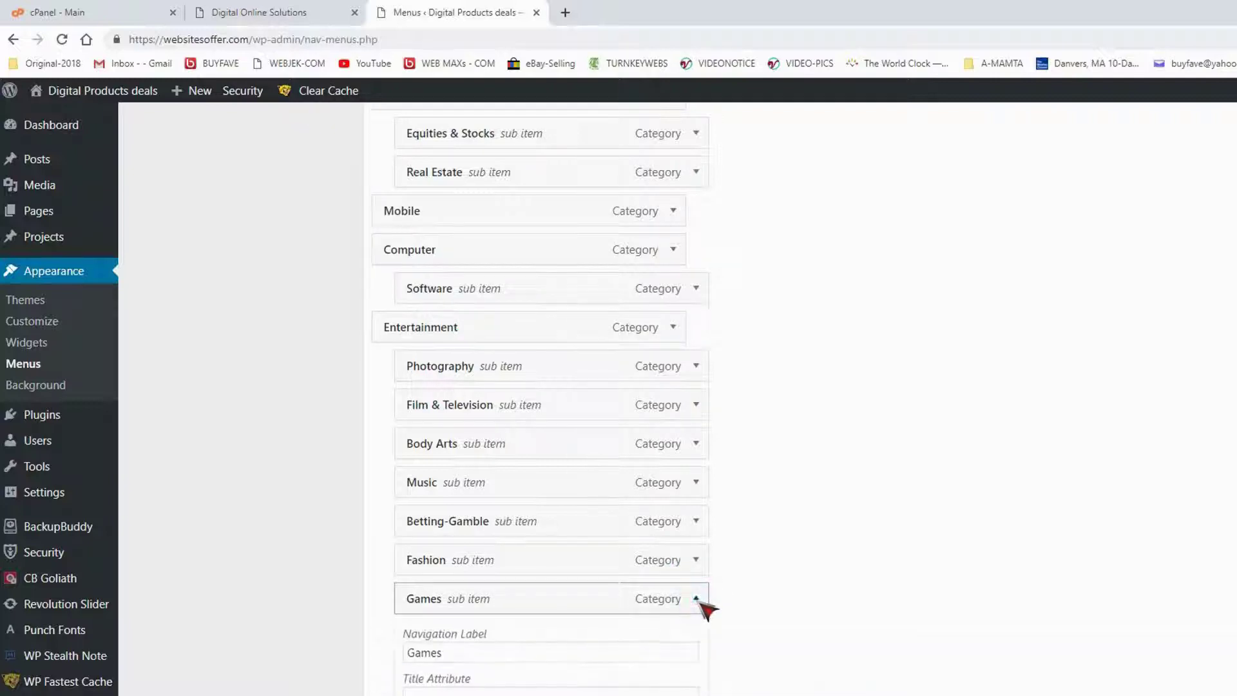
{"action": "scroll", "coordinate": [708, 607], "scroll_direction": "down", "scroll_amount": 1}
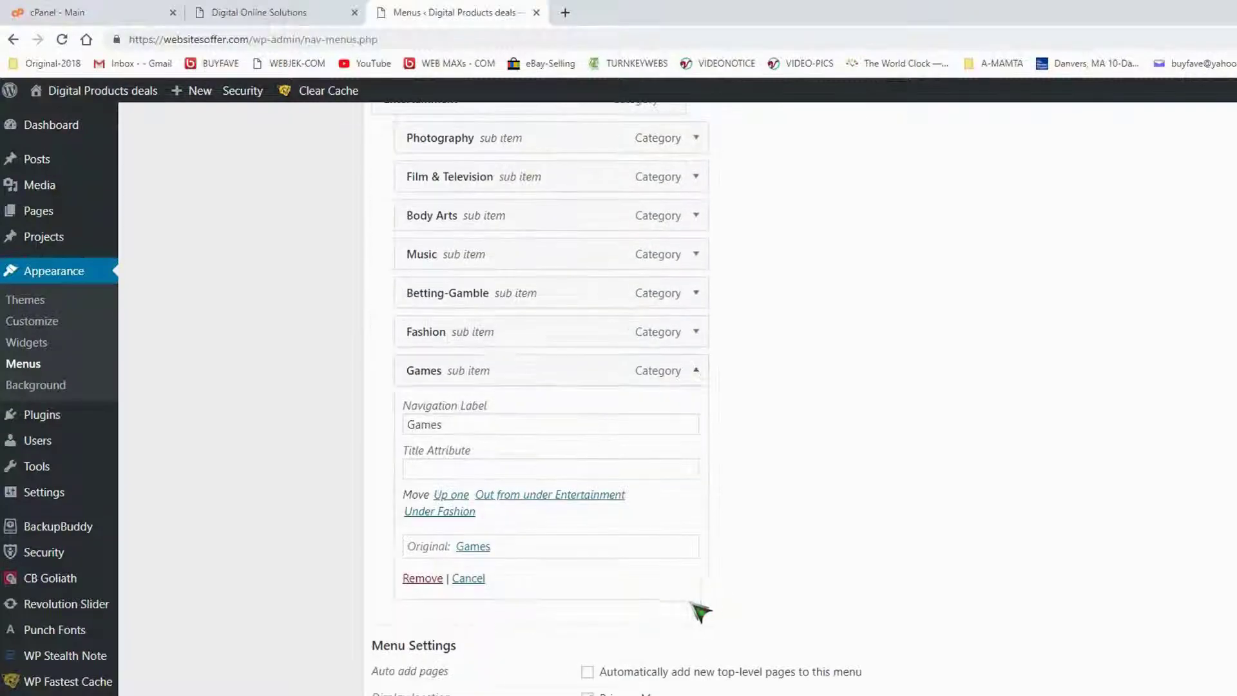
{"action": "left_click", "coordinate": [417, 583]}
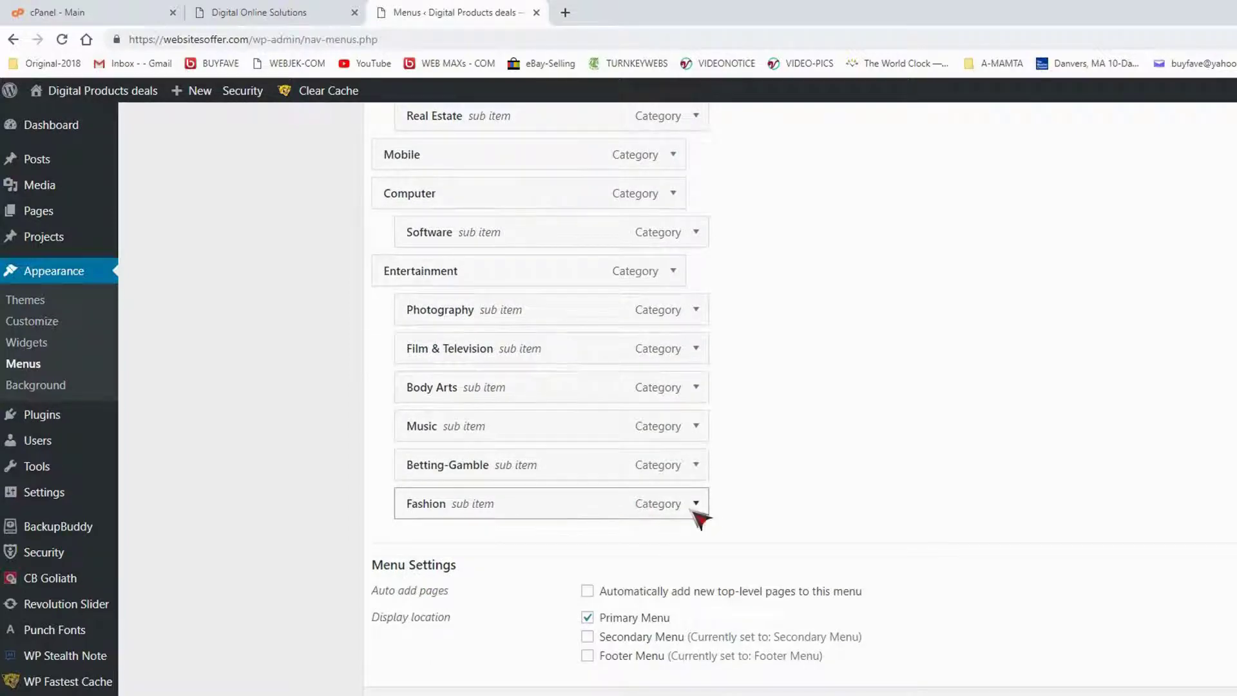
{"action": "left_click", "coordinate": [698, 506]}
{"action": "scroll", "coordinate": [712, 510], "scroll_direction": "down", "scroll_amount": 2}
{"action": "left_click", "coordinate": [423, 540]}
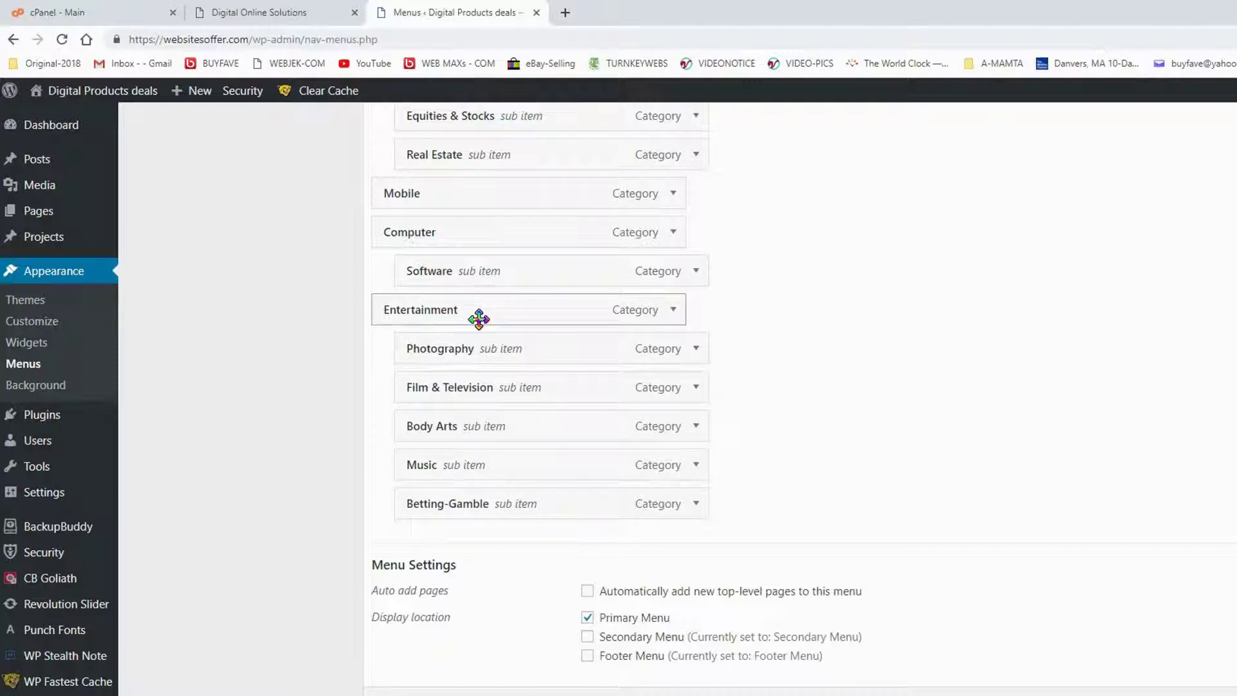
{"action": "left_click_drag", "start_coordinate": [486, 342], "coordinate": [465, 381]}
Step: Remove the Betting-Gamble, Music, Body Arts and Film & Television menu items
{"action": "left_click", "coordinate": [697, 543]}
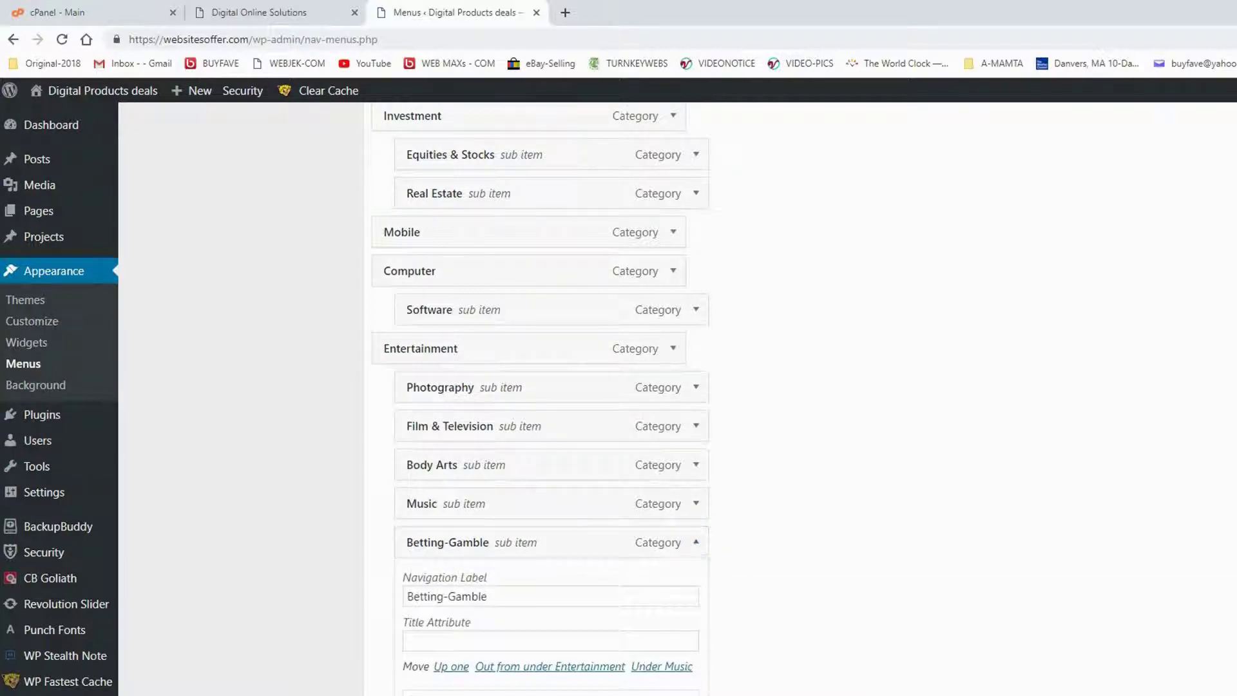
{"action": "left_click", "coordinate": [416, 694]}
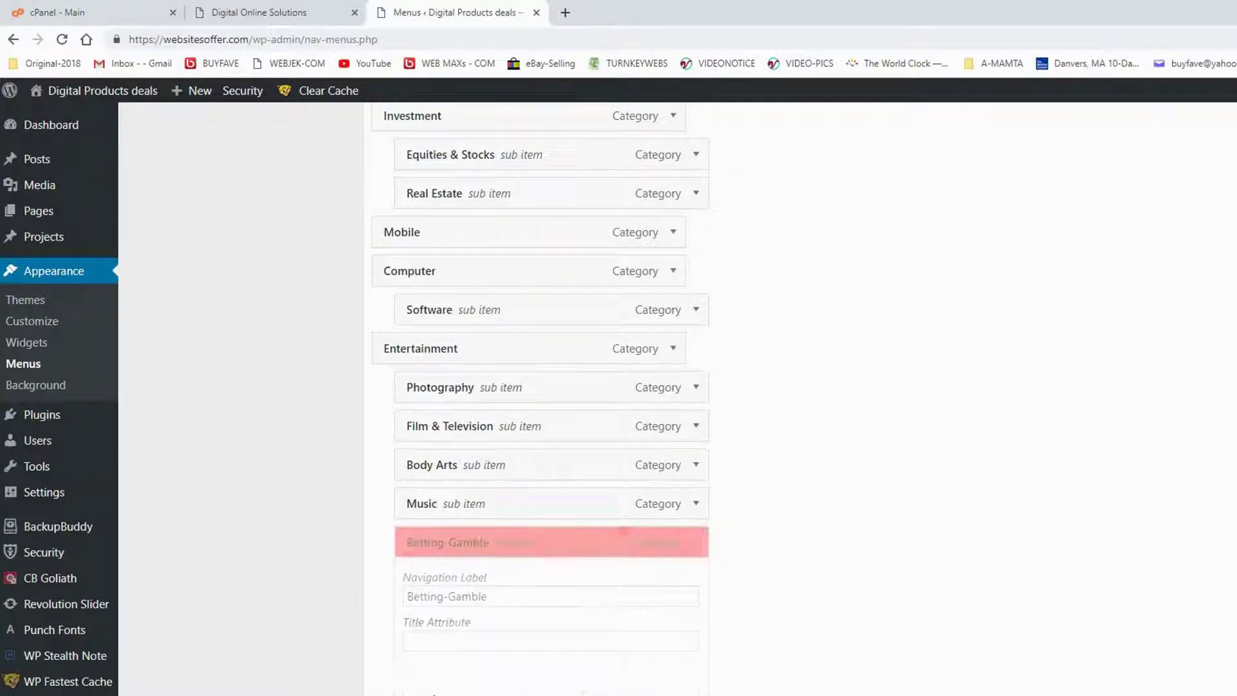
{"action": "left_click", "coordinate": [696, 503]}
{"action": "left_click", "coordinate": [416, 694]}
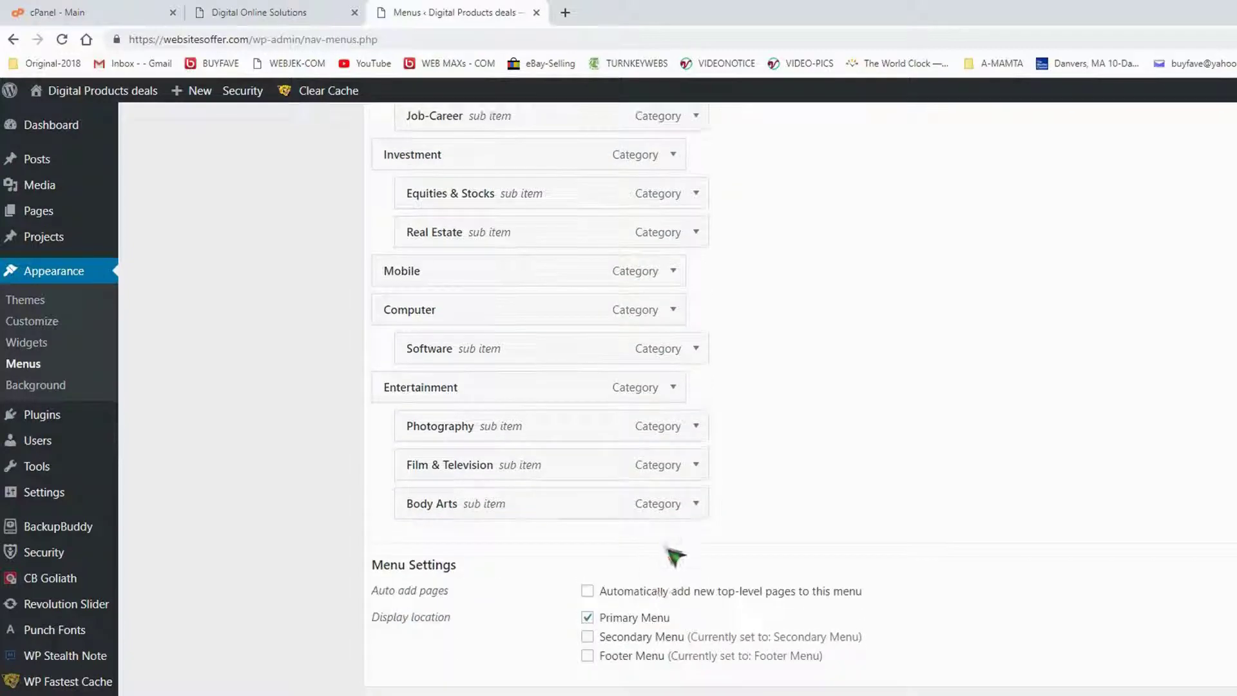
{"action": "left_click", "coordinate": [696, 503]}
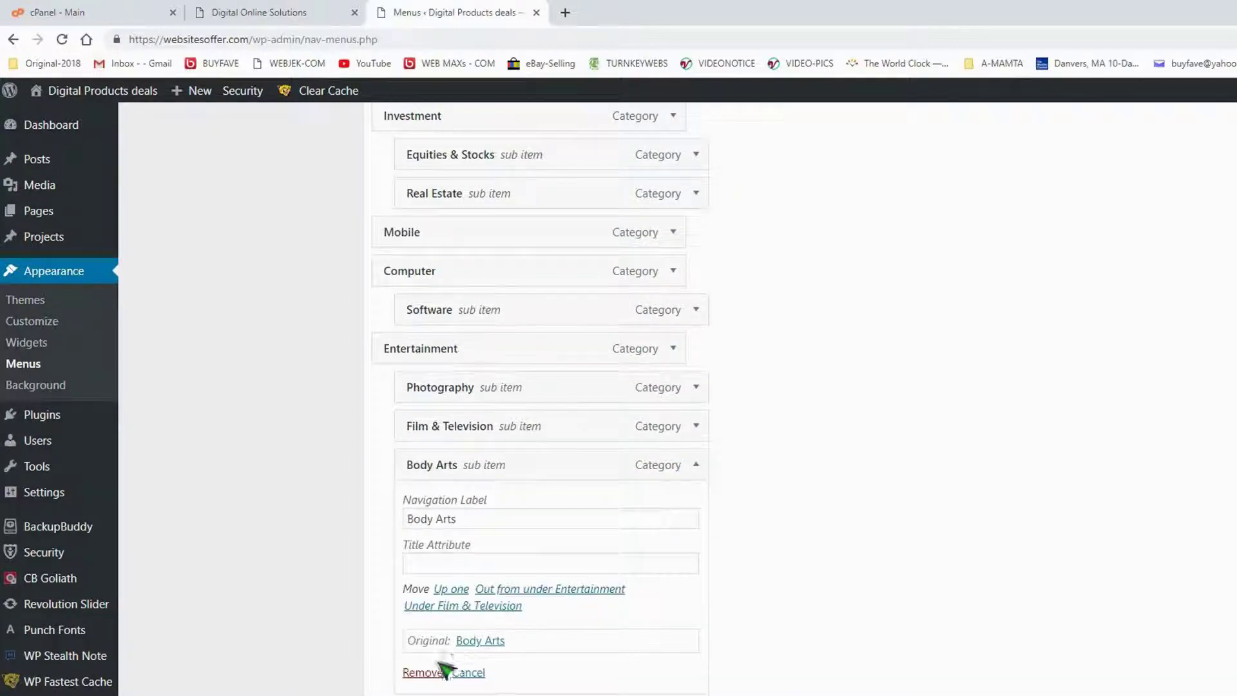
{"action": "left_click", "coordinate": [417, 672]}
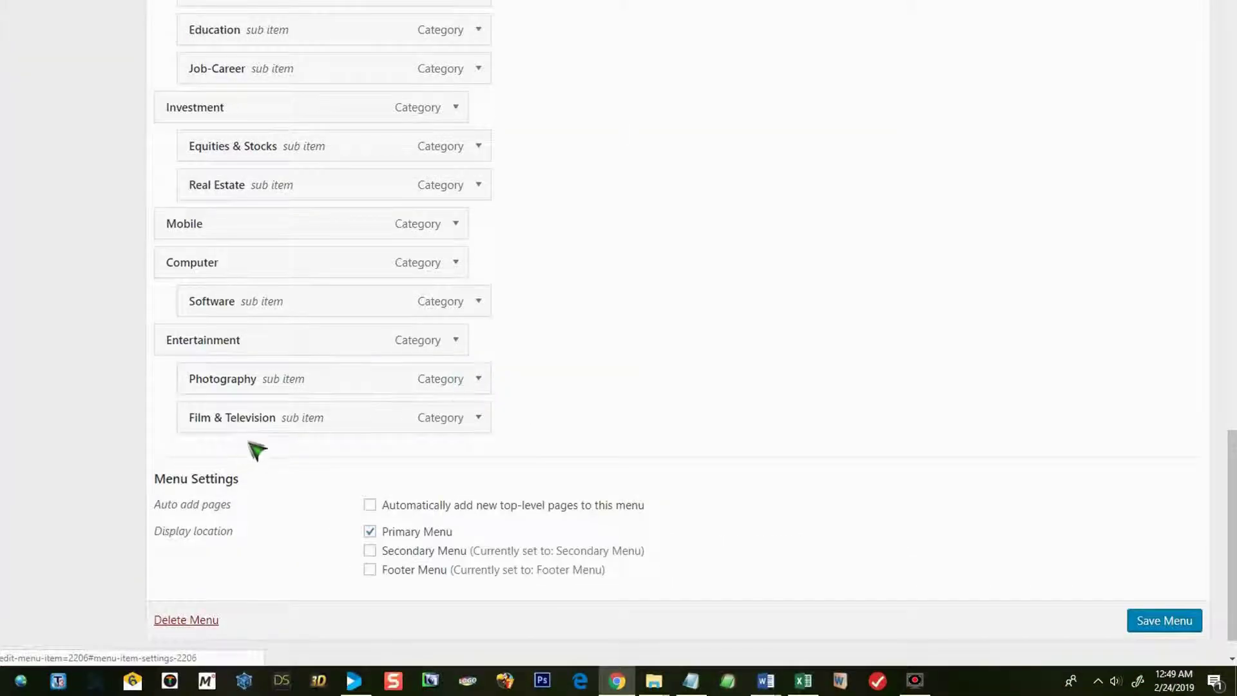
{"action": "left_click", "coordinate": [478, 418]}
{"action": "left_click", "coordinate": [206, 625]}
Step: Remove Photography, Entertainment and Software, then save the Primary Menu
{"action": "left_click", "coordinate": [483, 381]}
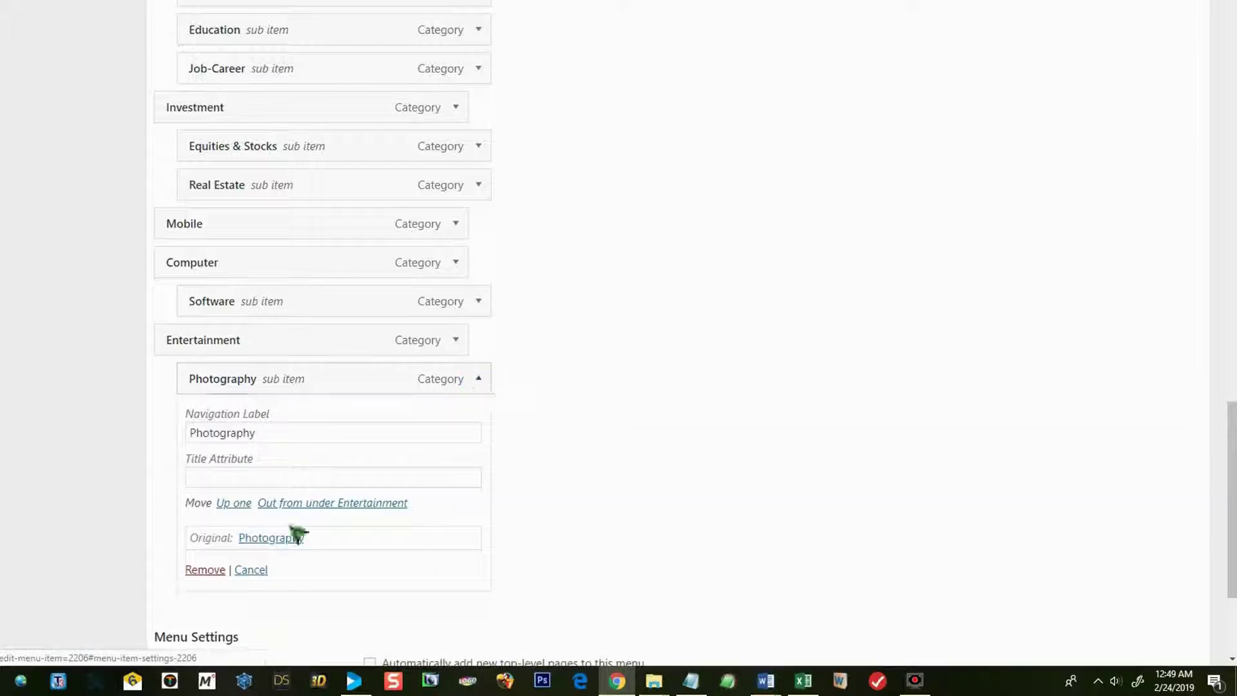
{"action": "left_click", "coordinate": [212, 571]}
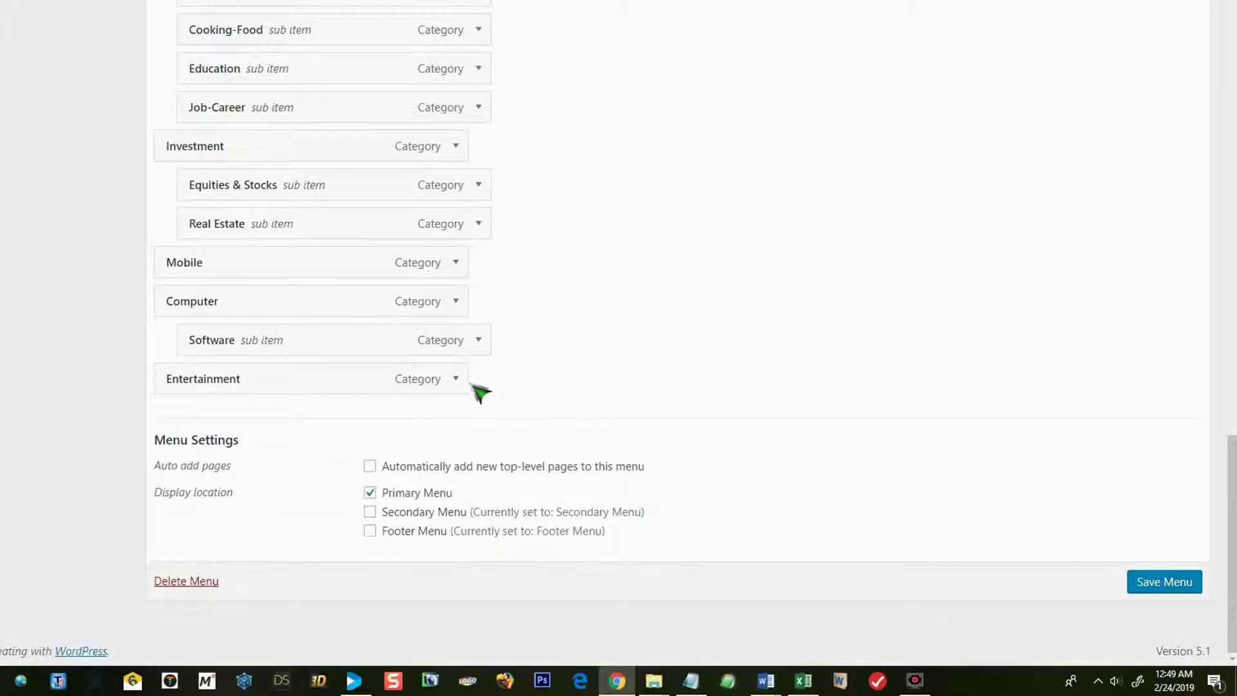
{"action": "left_click", "coordinate": [463, 382]}
{"action": "left_click", "coordinate": [181, 531]}
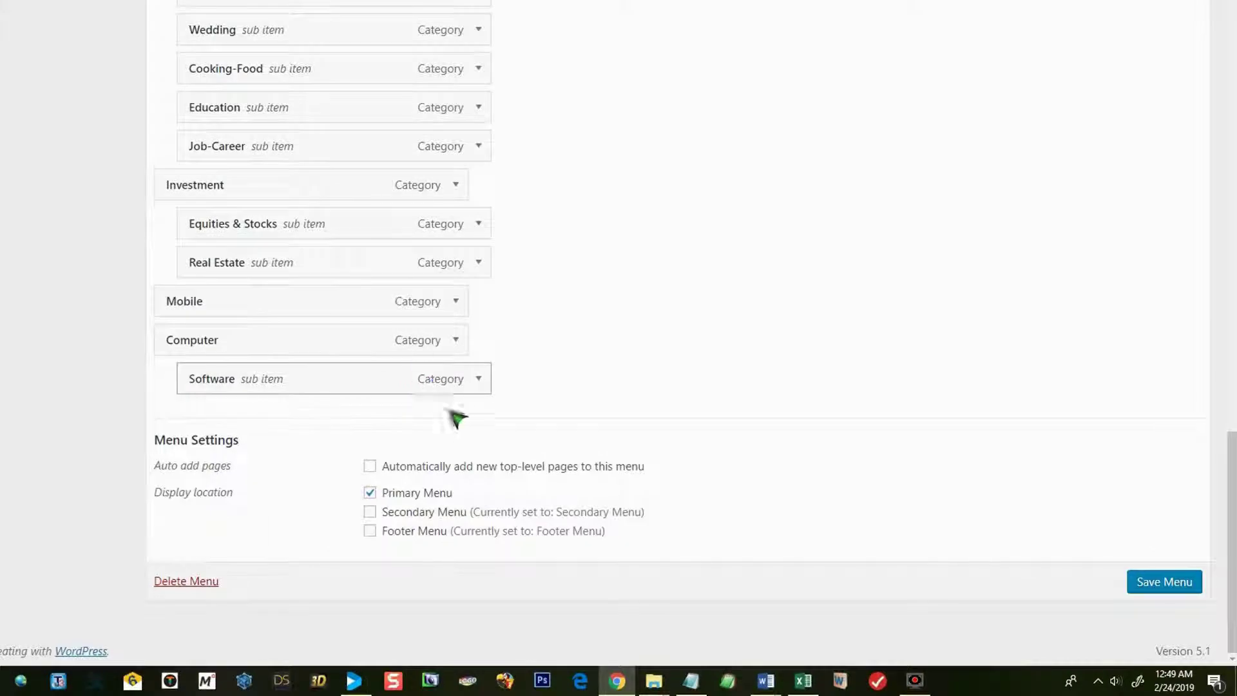
{"action": "left_click", "coordinate": [479, 379]}
{"action": "scroll", "coordinate": [308, 437], "scroll_direction": "down", "scroll_amount": 1}
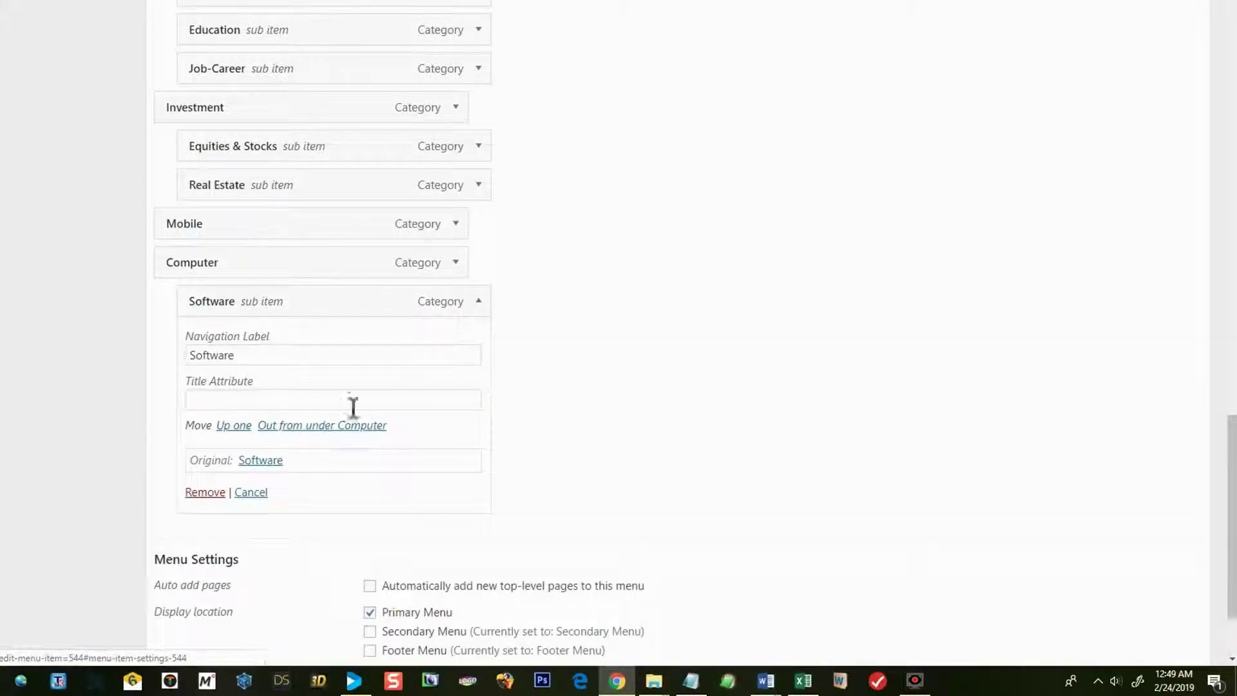
{"action": "left_click", "coordinate": [201, 493]}
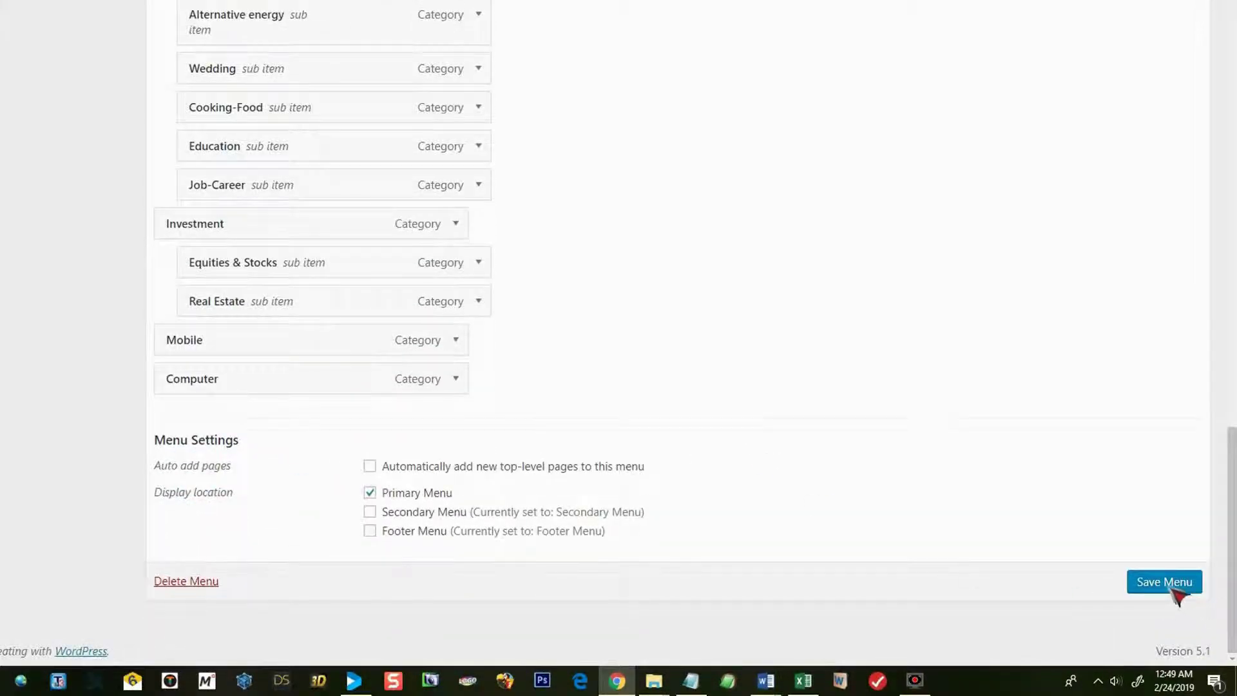
{"action": "left_click", "coordinate": [1168, 584]}
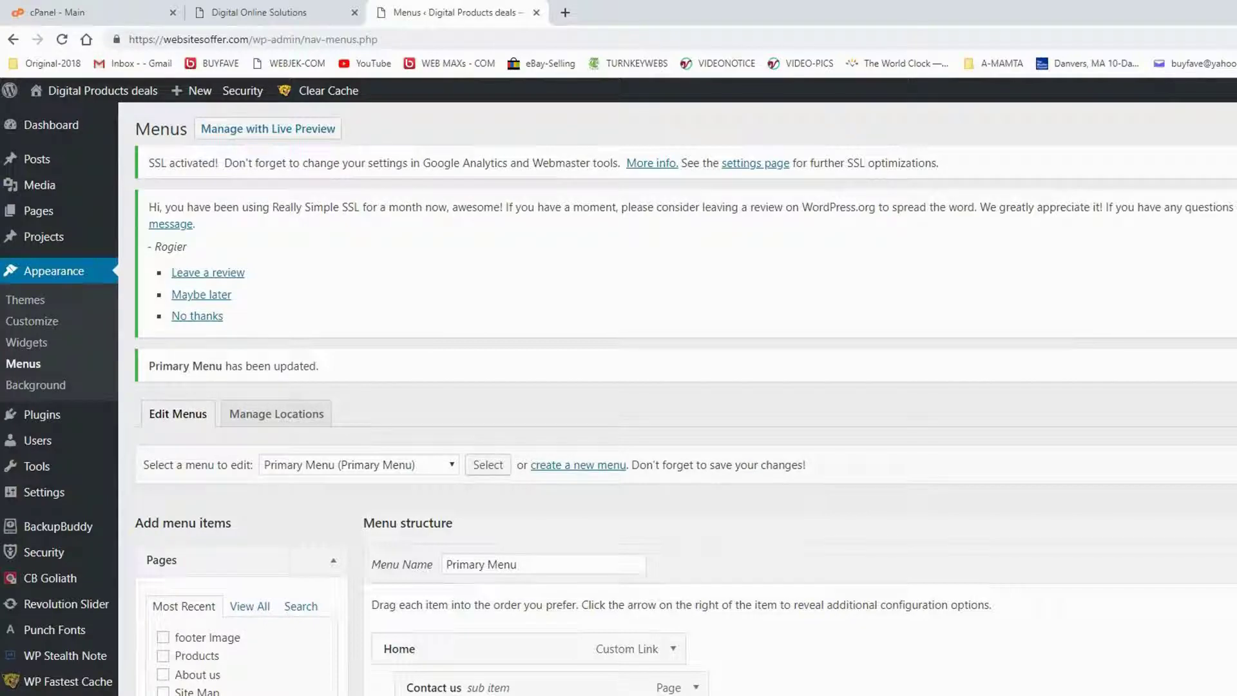
Step: Reload the websitesoffer.com homepage and confirm Entertainment is gone from its top menu
{"action": "left_click", "coordinate": [251, 13]}
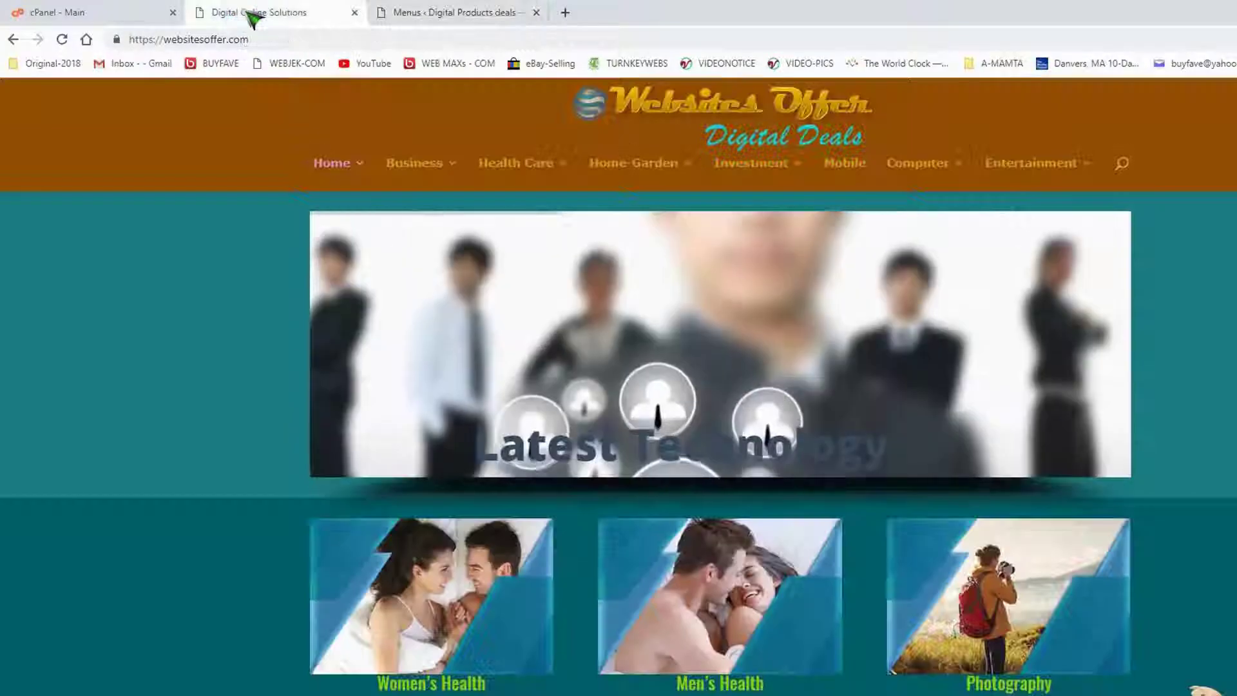
{"action": "left_click", "coordinate": [256, 39]}
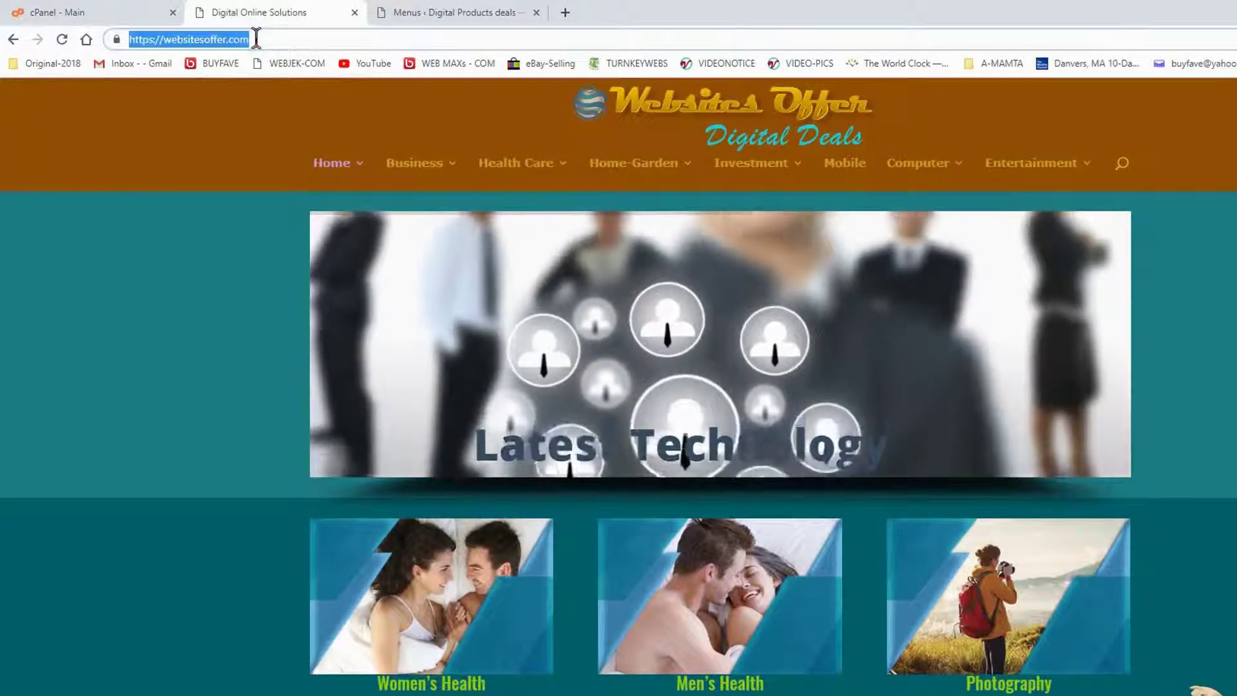
{"action": "key", "text": "Return"}
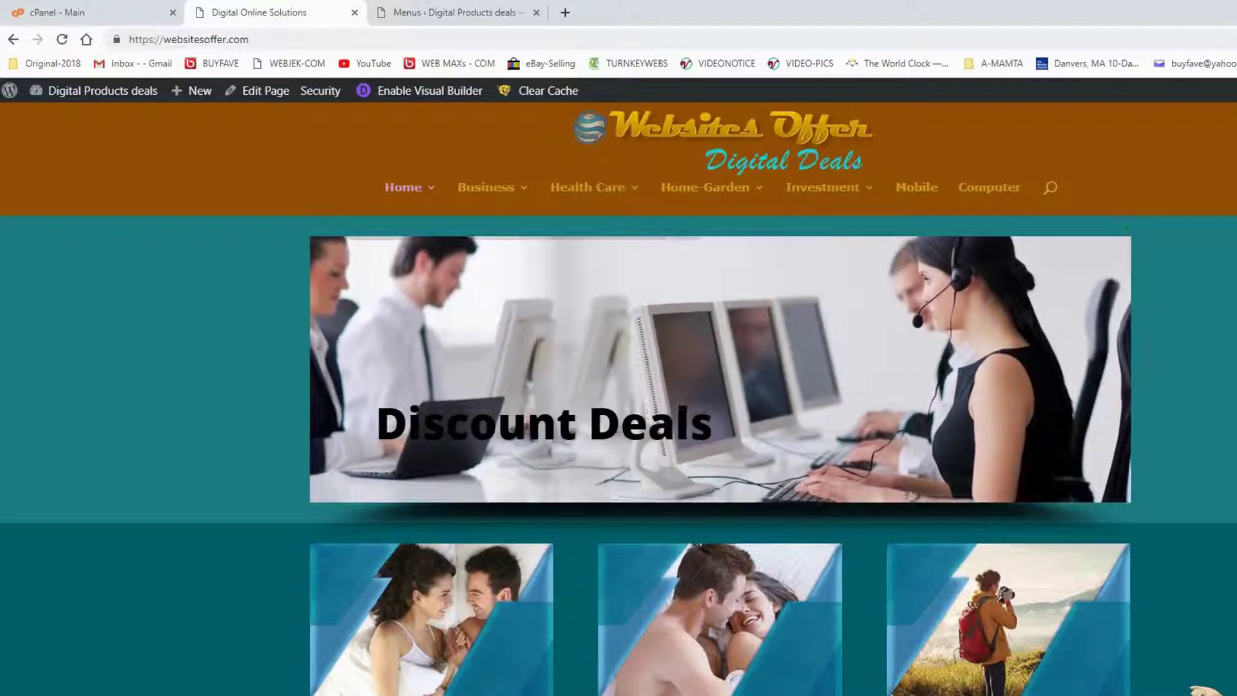
{"action": "scroll", "coordinate": [712, 451], "scroll_direction": "down", "scroll_amount": 15}
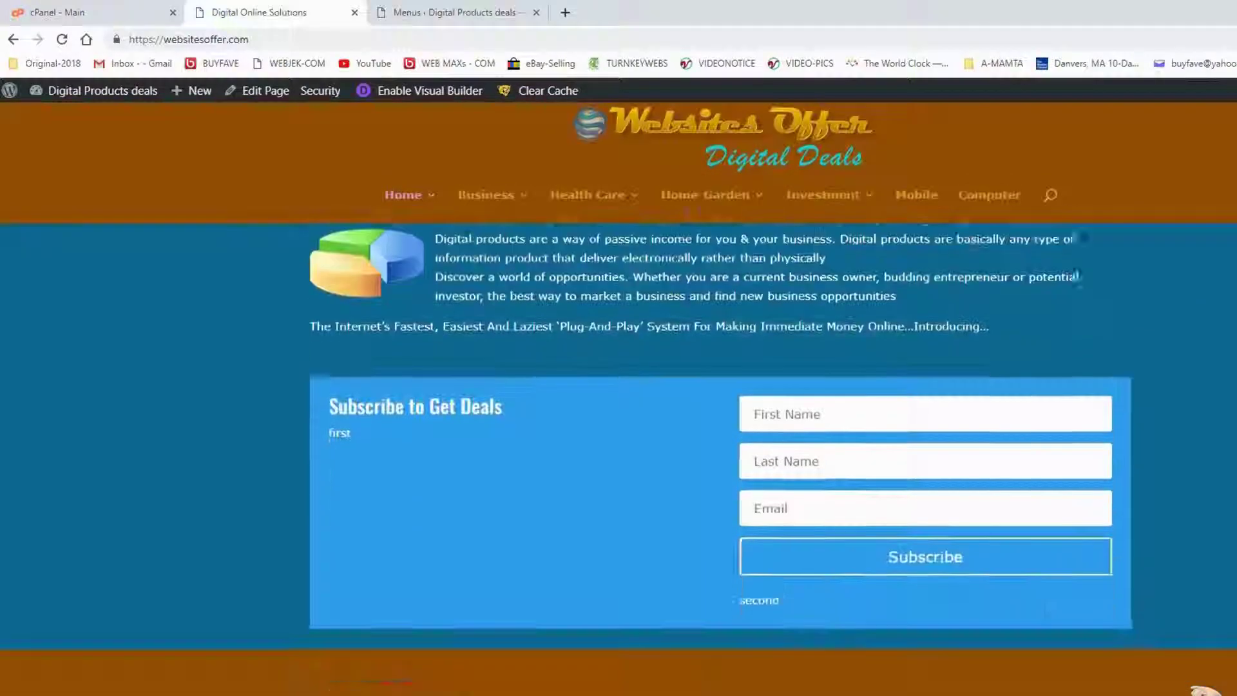
{"action": "scroll", "coordinate": [711, 451], "scroll_direction": "down", "scroll_amount": 3}
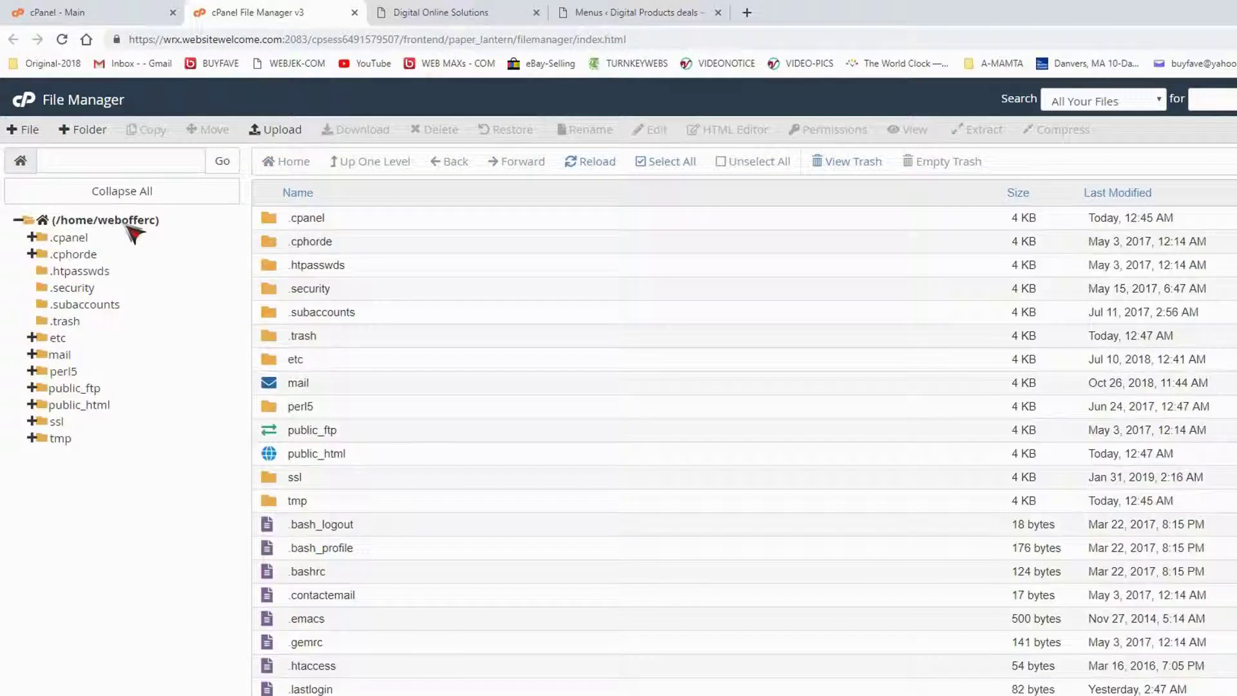
Step: Select every file and folder in public_html and delete them all, confirming the move to trash
{"action": "left_click", "coordinate": [76, 405]}
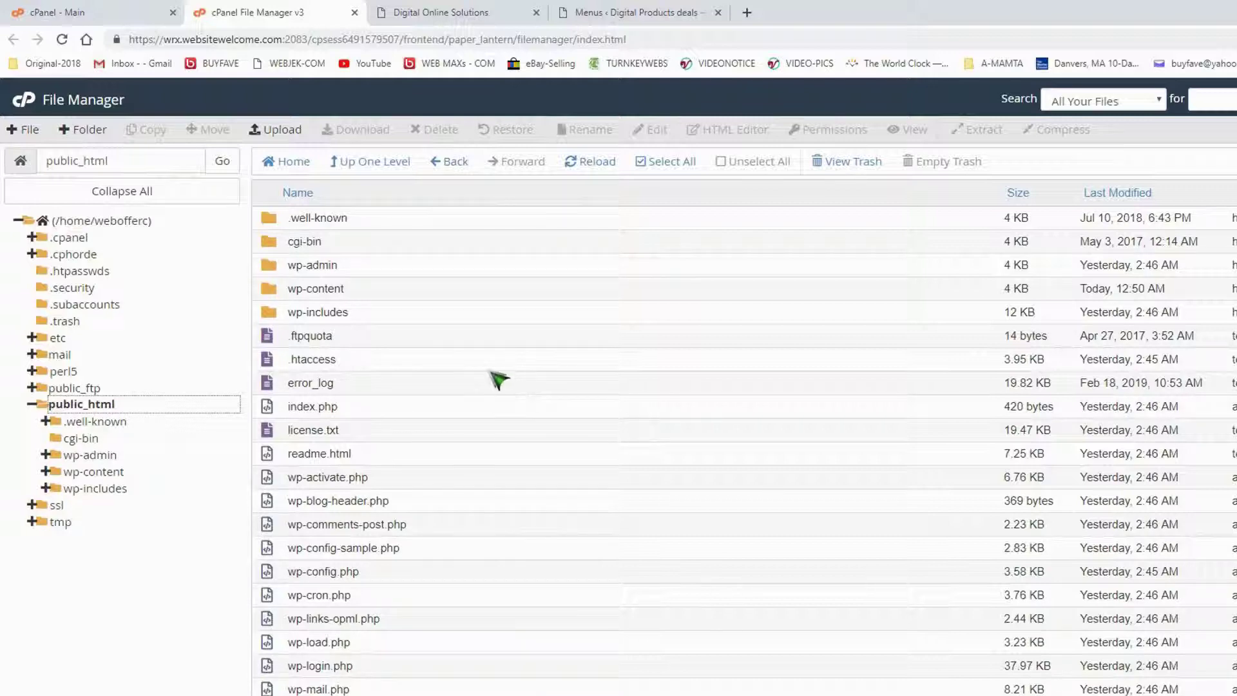
{"action": "left_click", "coordinate": [664, 166]}
{"action": "left_click", "coordinate": [438, 129]}
{"action": "left_click", "coordinate": [838, 551]}
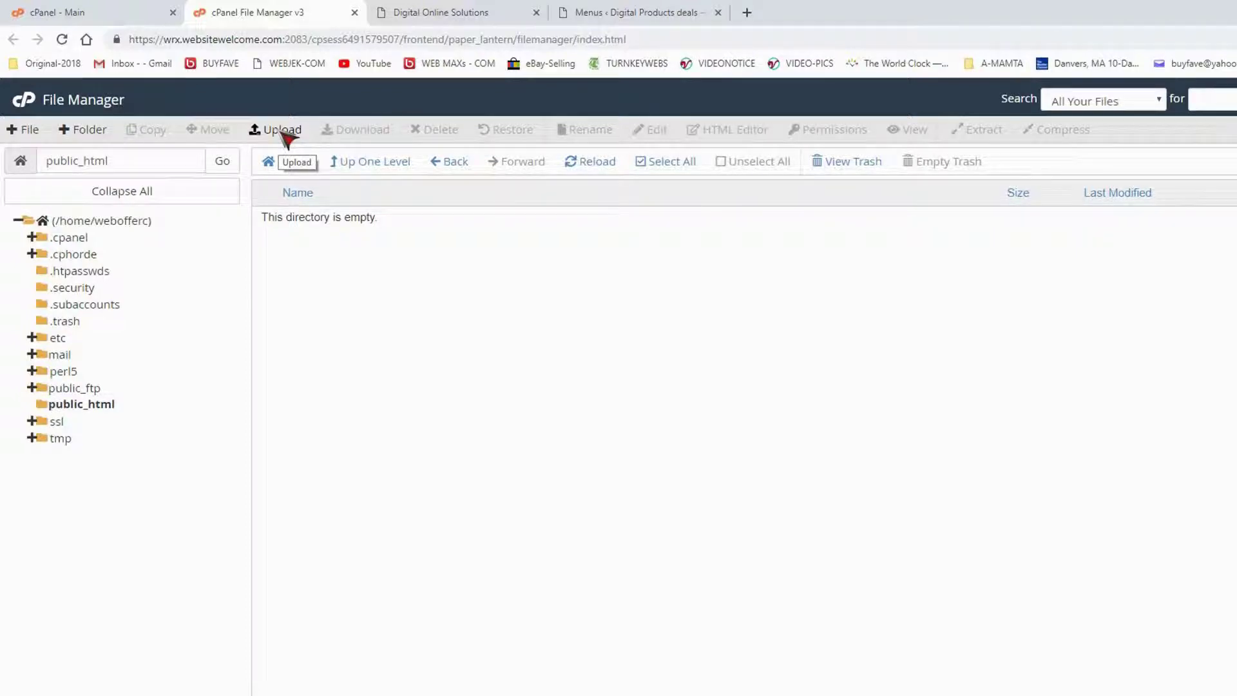
Step: Upload well-known.zip into public_html with overwriting existing files allowed
{"action": "left_click", "coordinate": [283, 131]}
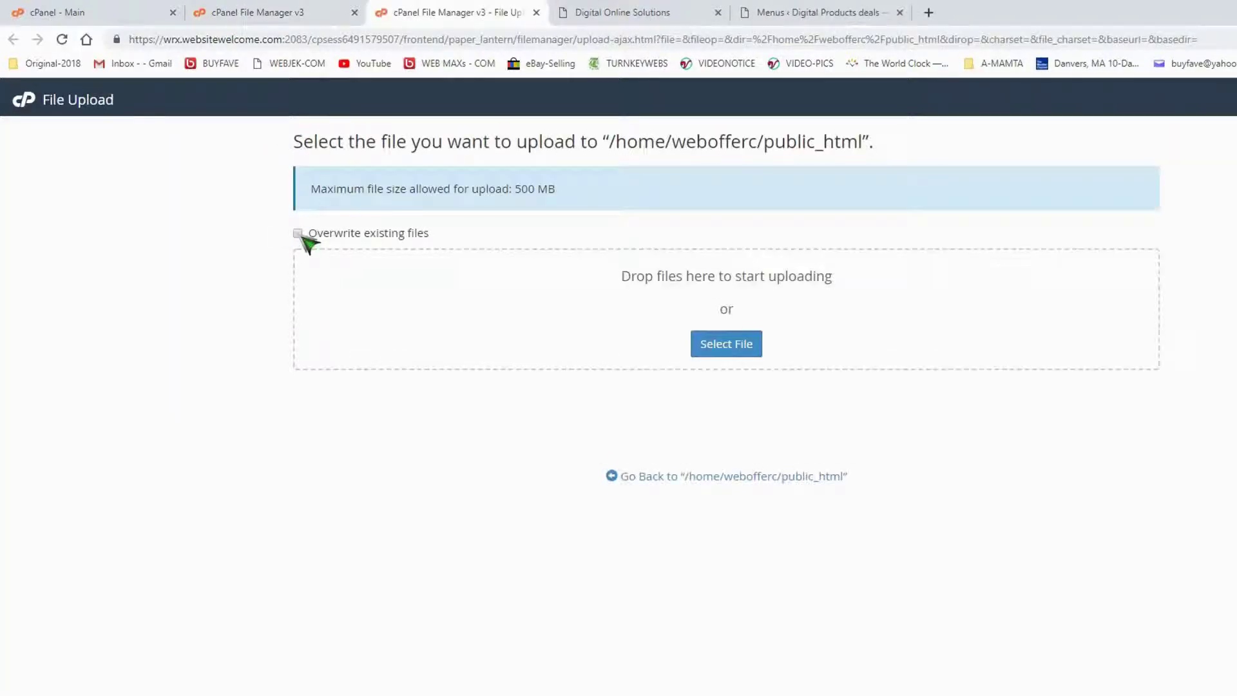
{"action": "left_click", "coordinate": [706, 349]}
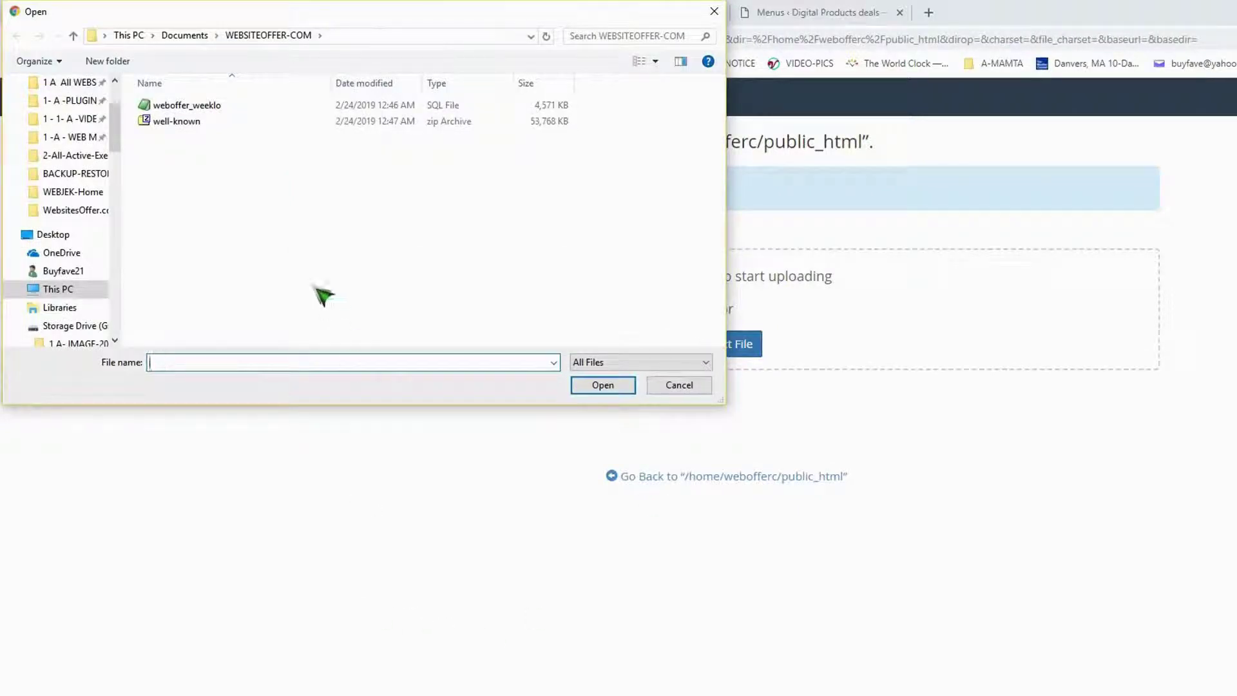
{"action": "double_click", "coordinate": [183, 125]}
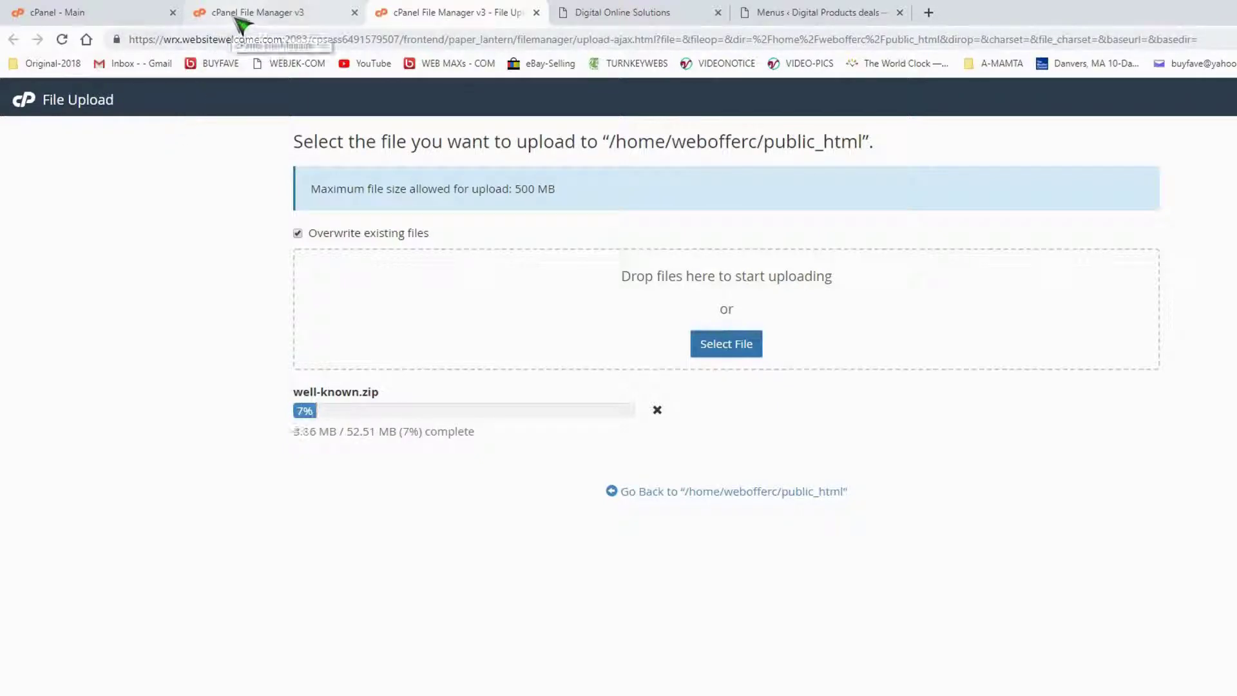
{"action": "left_click", "coordinate": [149, 14]}
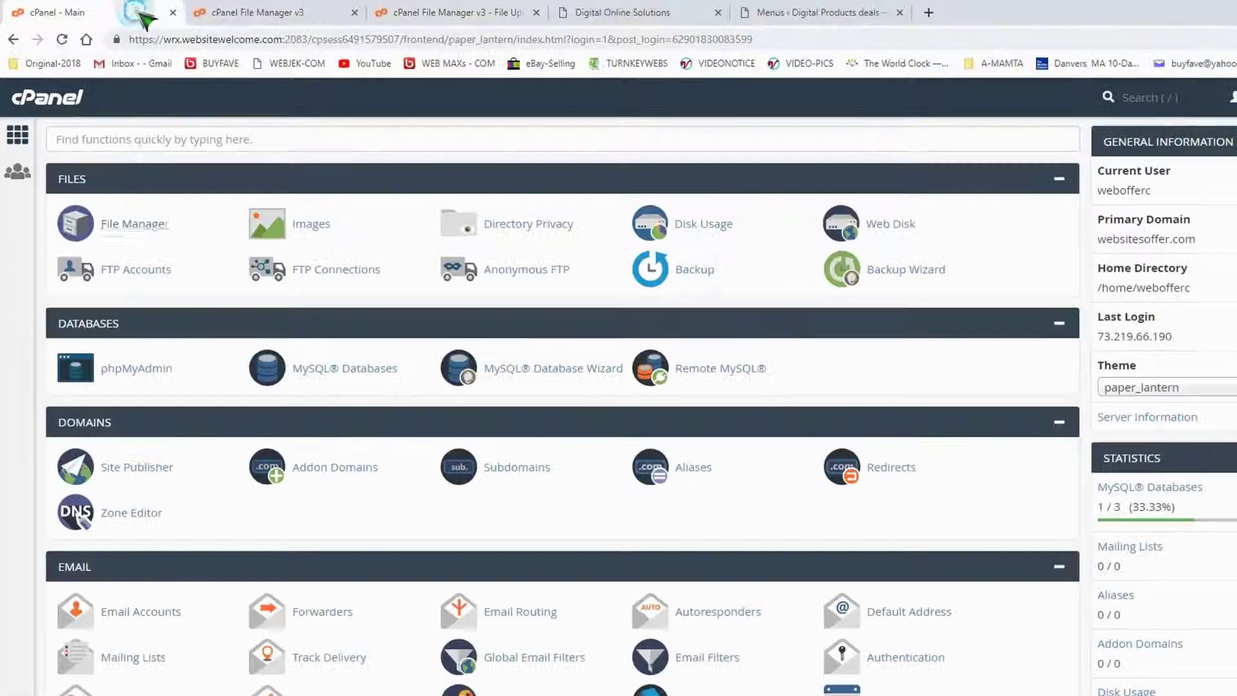
Step: In phpMyAdmin, check all 27 tables in weboffer_weeklo and drop them
{"action": "left_click", "coordinate": [135, 374]}
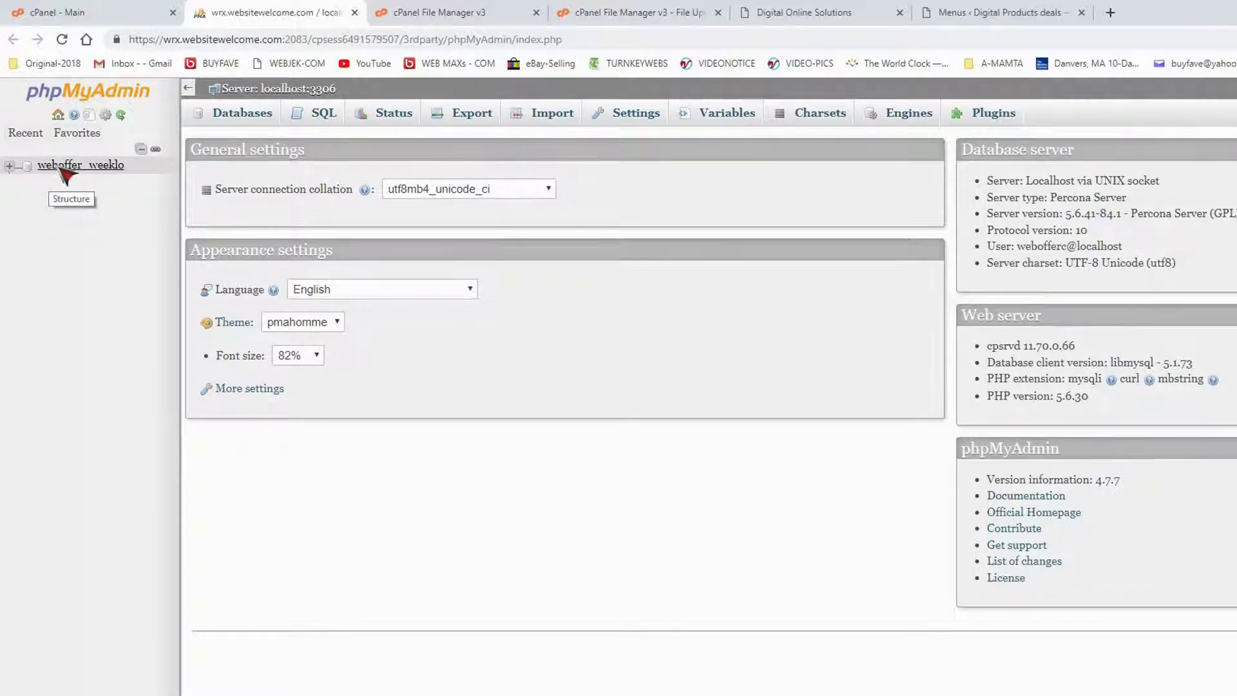
{"action": "left_click", "coordinate": [65, 166]}
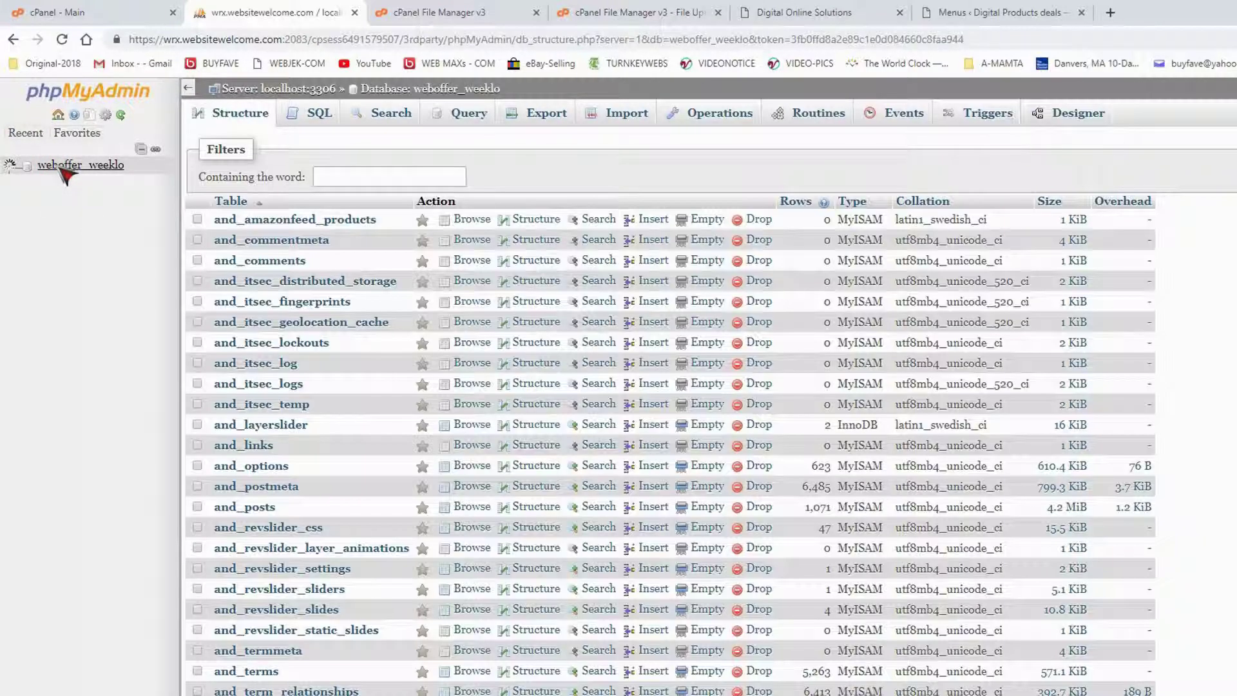
{"action": "scroll", "coordinate": [709, 406], "scroll_direction": "down", "scroll_amount": 3}
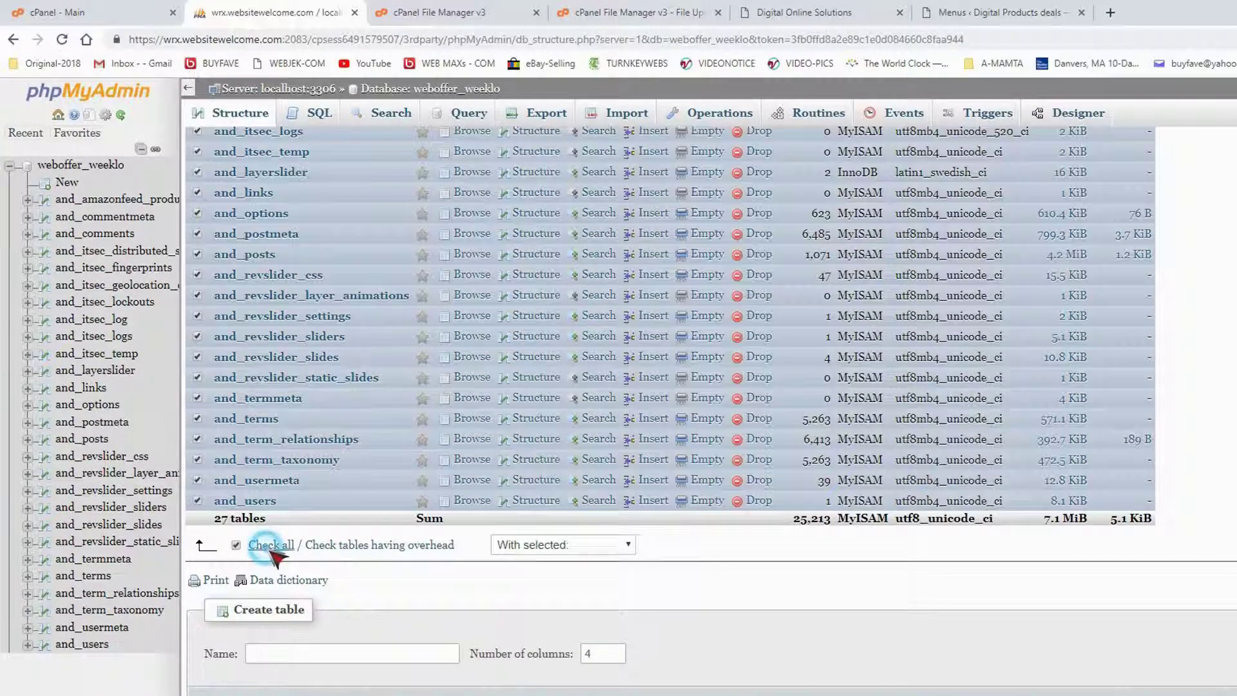
{"action": "left_click", "coordinate": [271, 545]}
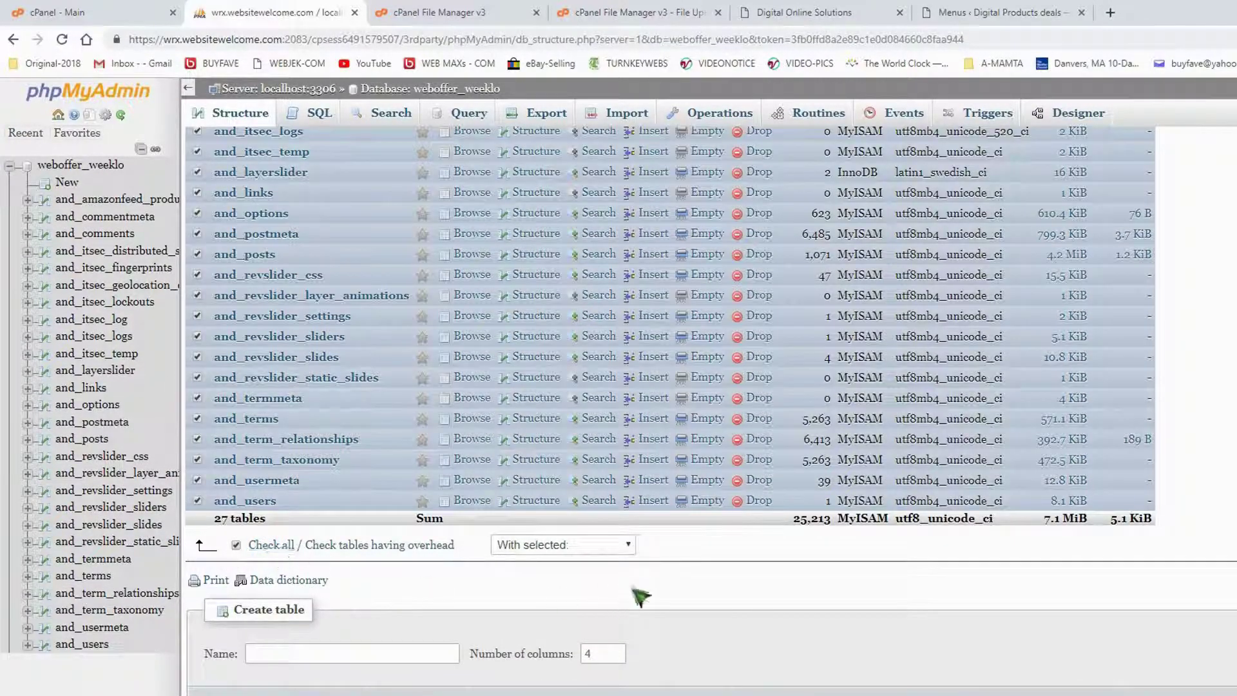
{"action": "left_click", "coordinate": [630, 547]}
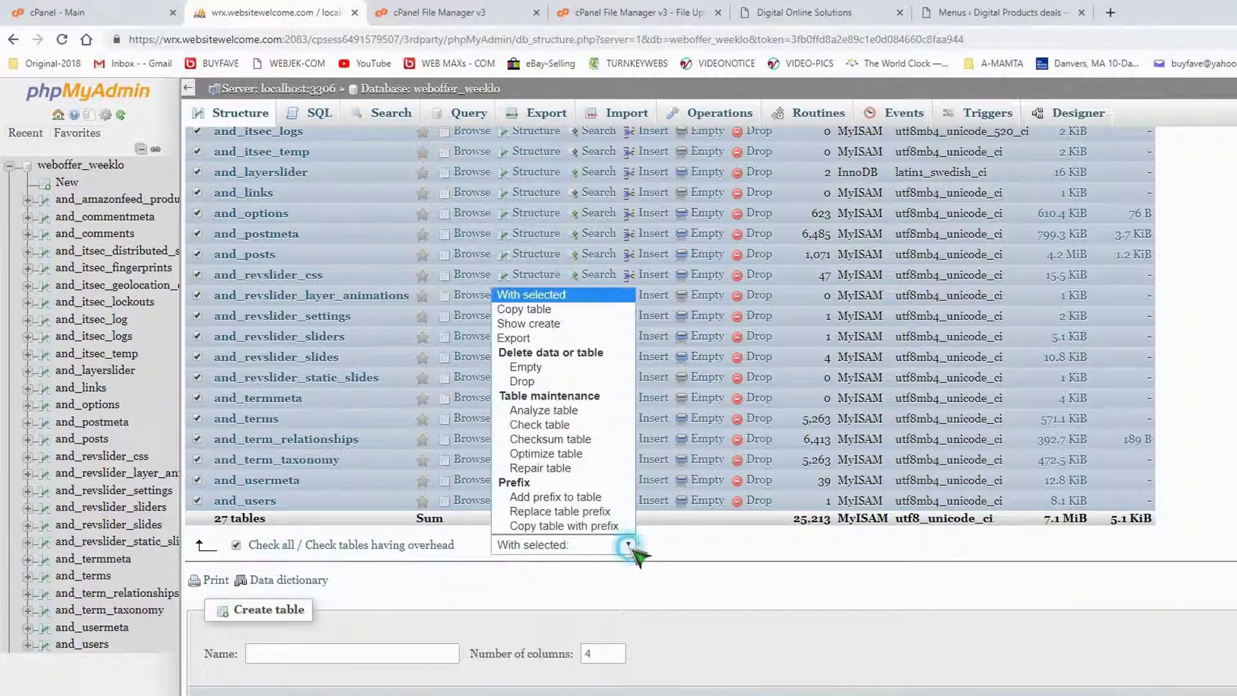
{"action": "left_click", "coordinate": [522, 382]}
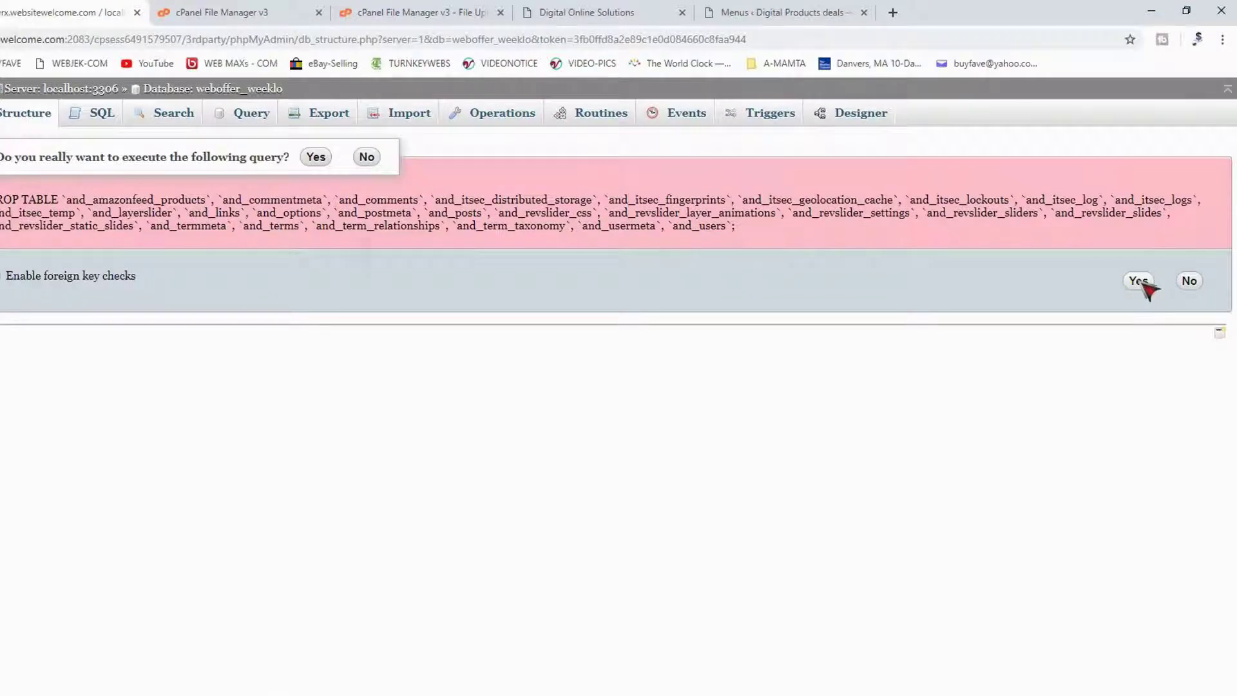
{"action": "left_click", "coordinate": [1139, 281]}
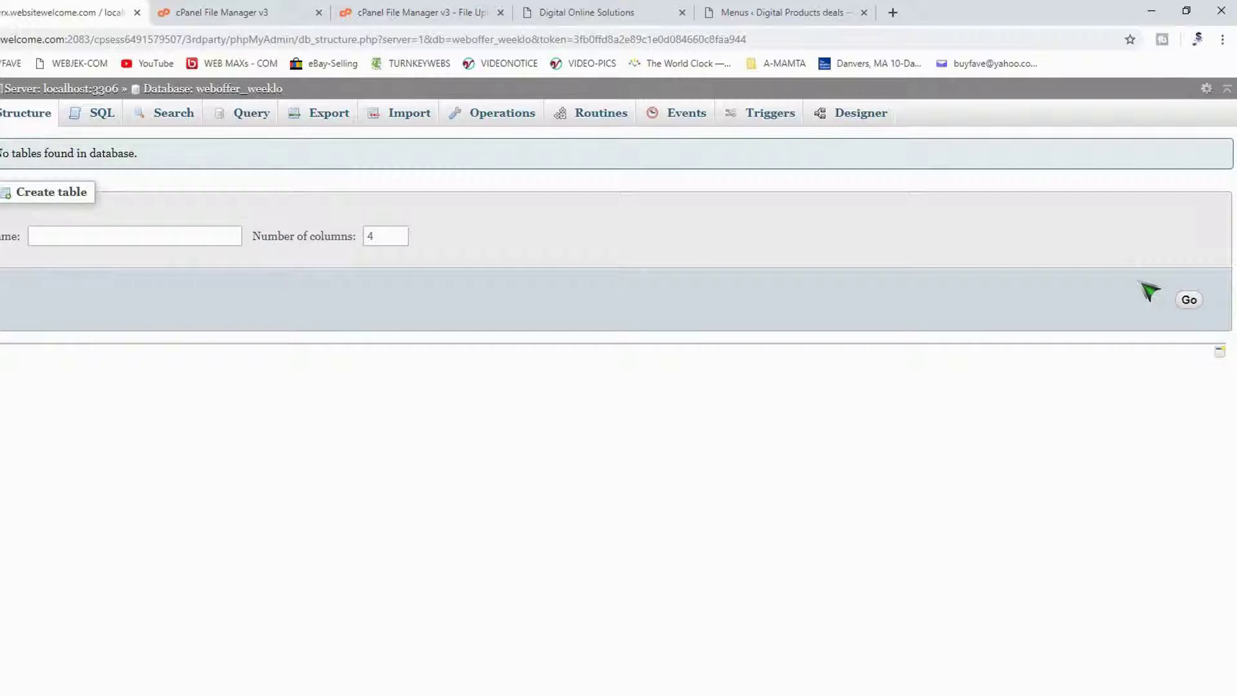
Step: Check that the well-known.zip upload is at 83%, then view the empty public_html listing again
{"action": "left_click", "coordinate": [775, 18]}
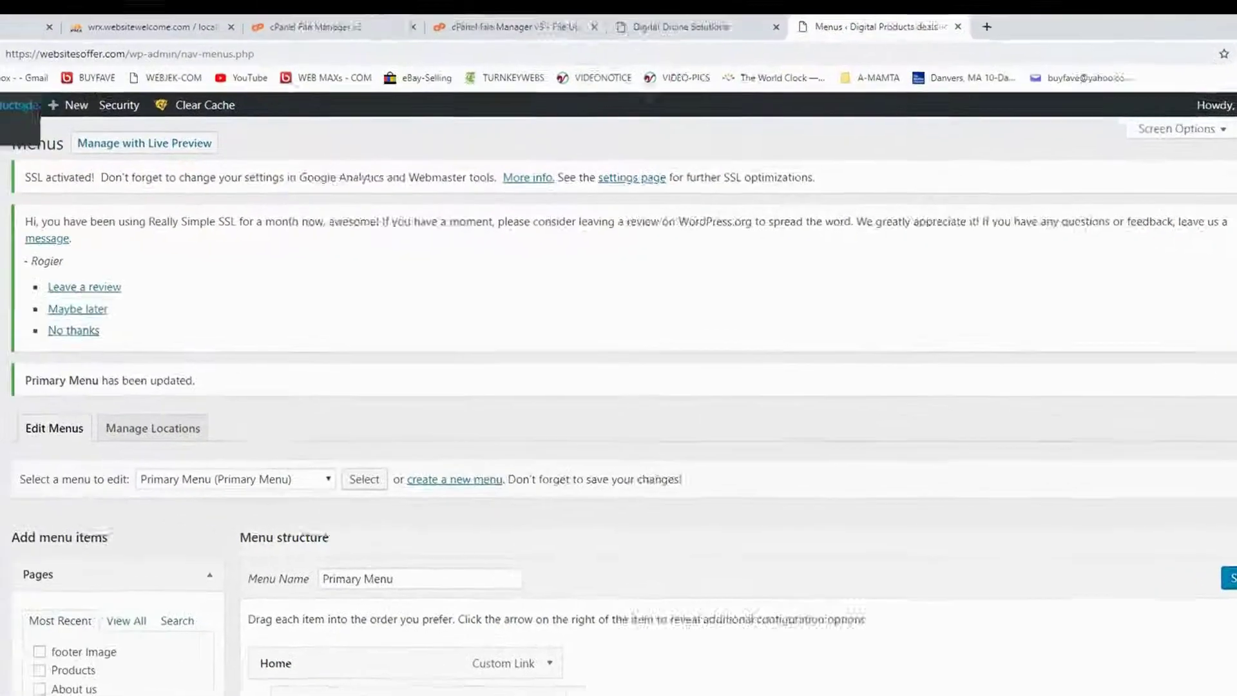
{"action": "mouse_move", "coordinate": [71, 102]}
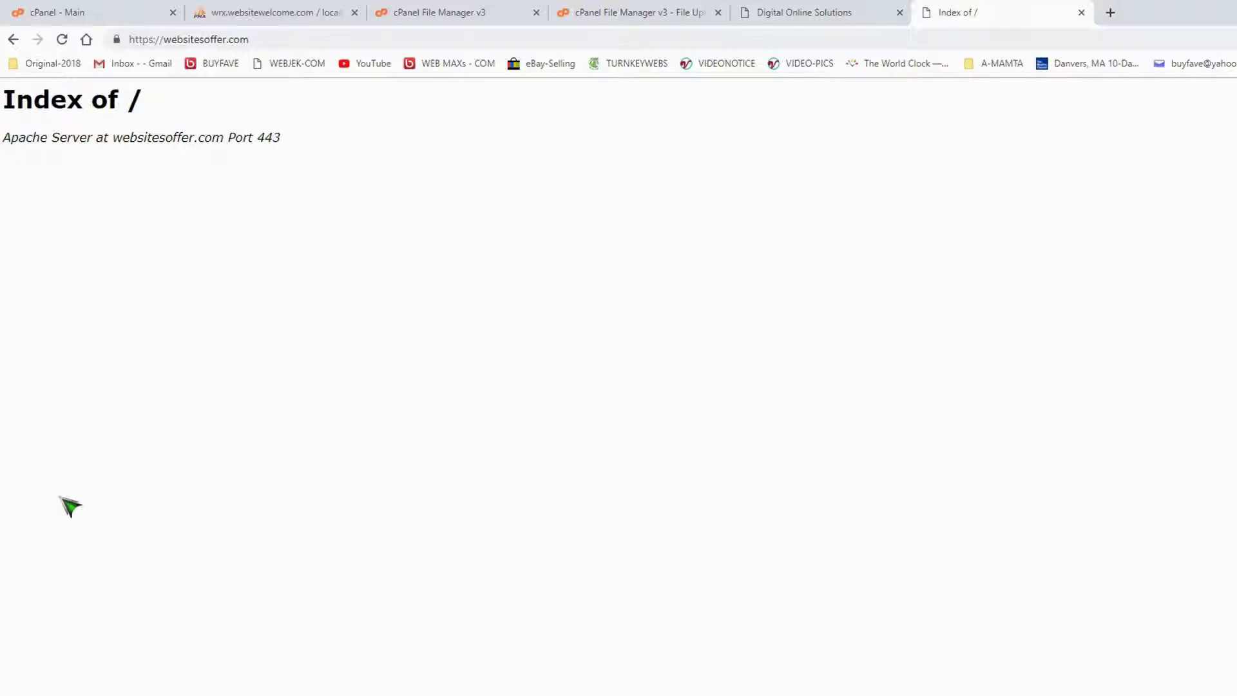
{"action": "left_click", "coordinate": [596, 19]}
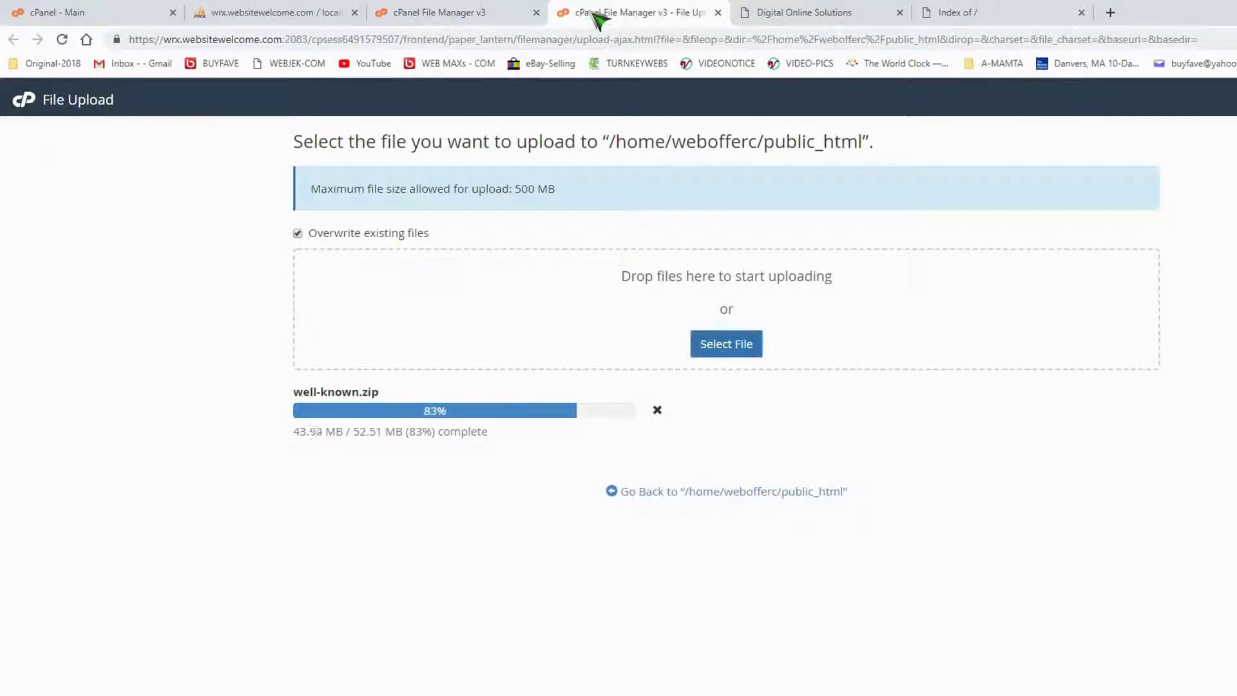
{"action": "left_click", "coordinate": [488, 22]}
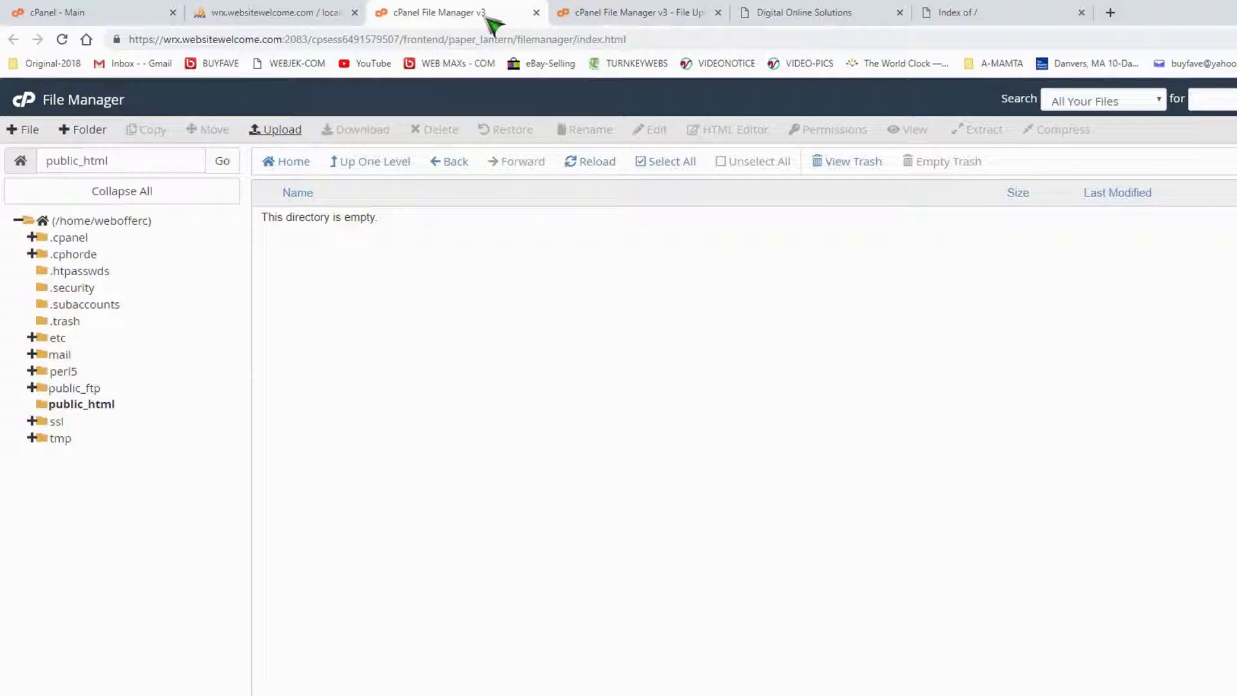
Step: Import the weboffer_weeklo.sql backup file into the empty weboffer_weeklo database
{"action": "left_click", "coordinate": [319, 14]}
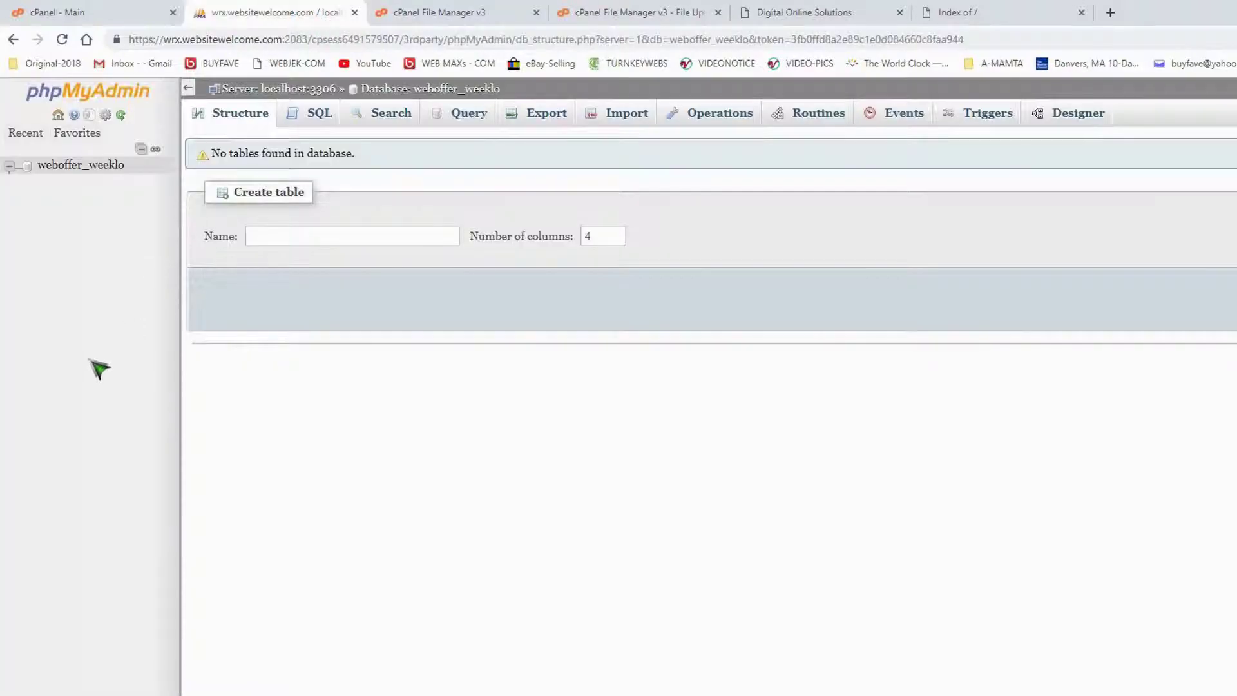
{"action": "left_click", "coordinate": [632, 118]}
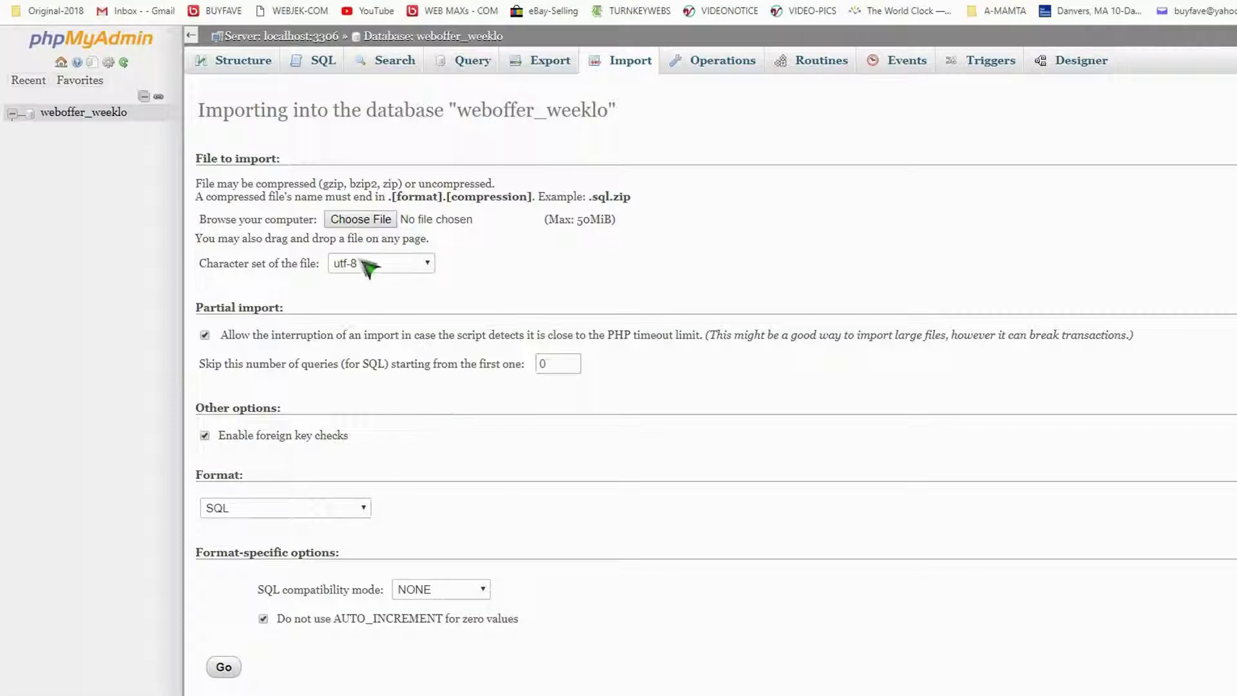
{"action": "left_click", "coordinate": [358, 221]}
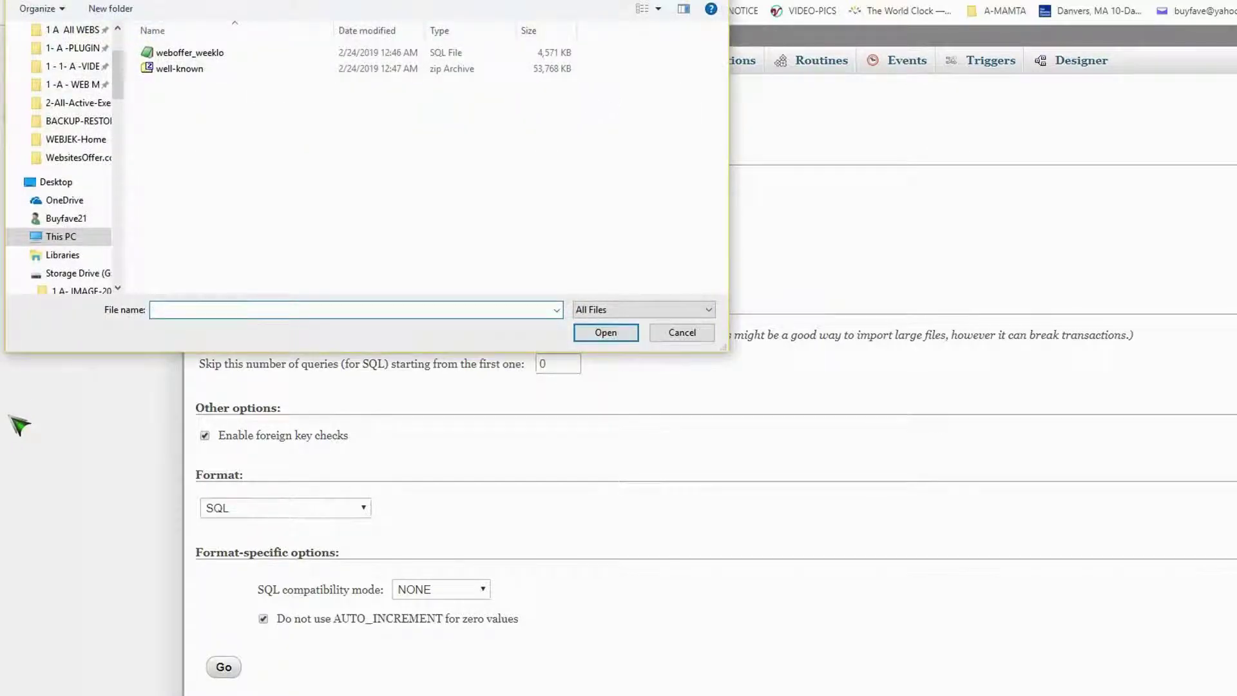
{"action": "double_click", "coordinate": [219, 56]}
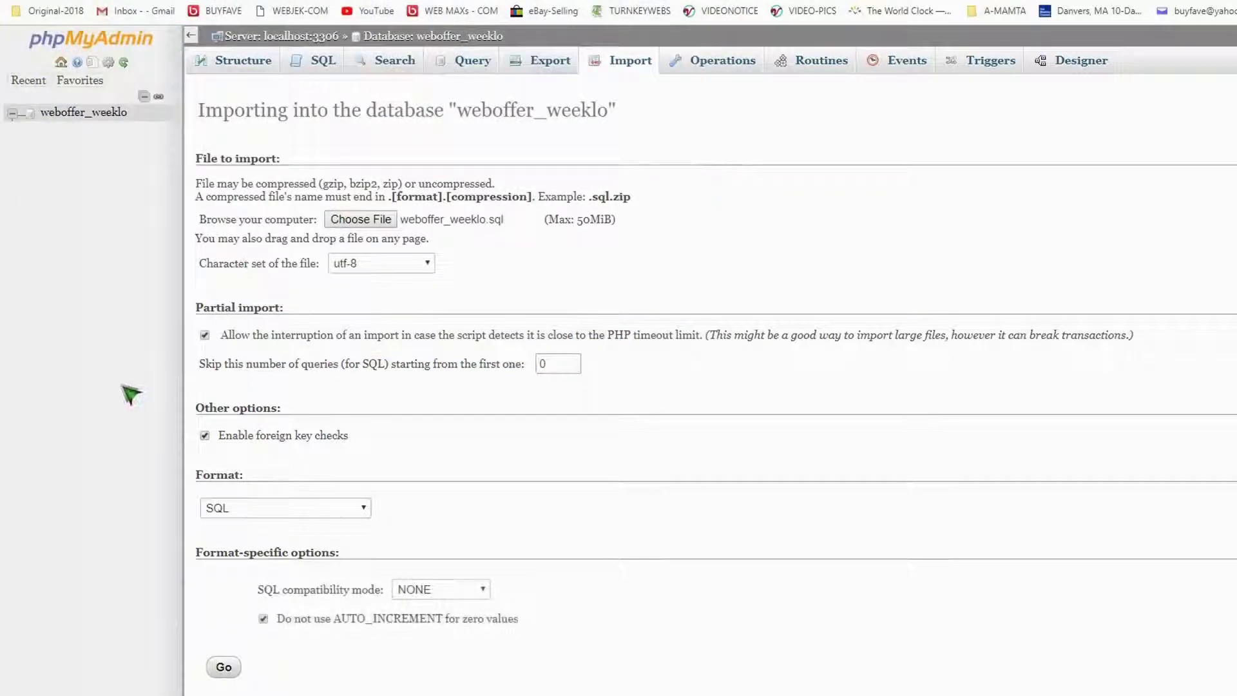
{"action": "left_click", "coordinate": [223, 669]}
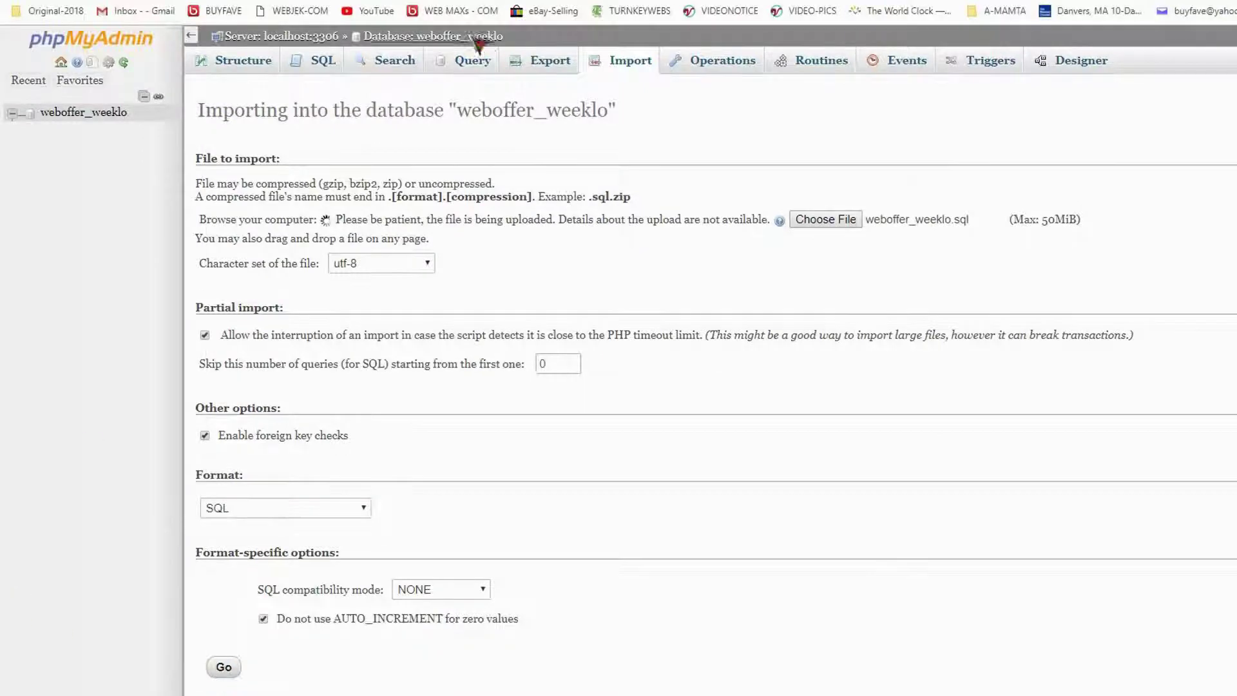
{"action": "left_click", "coordinate": [443, 15]}
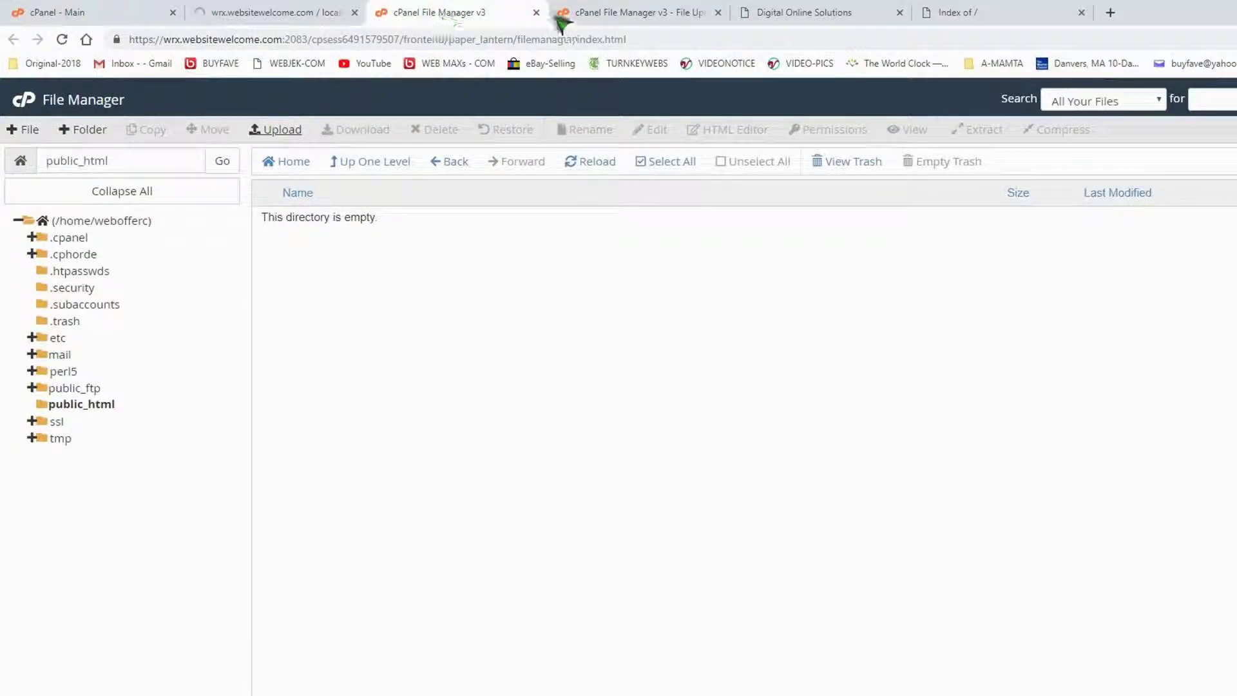
Step: Close the 100% finished upload and reload public_html so well-known.zip (52.51 MB) is listed and selected
{"action": "left_click", "coordinate": [630, 14]}
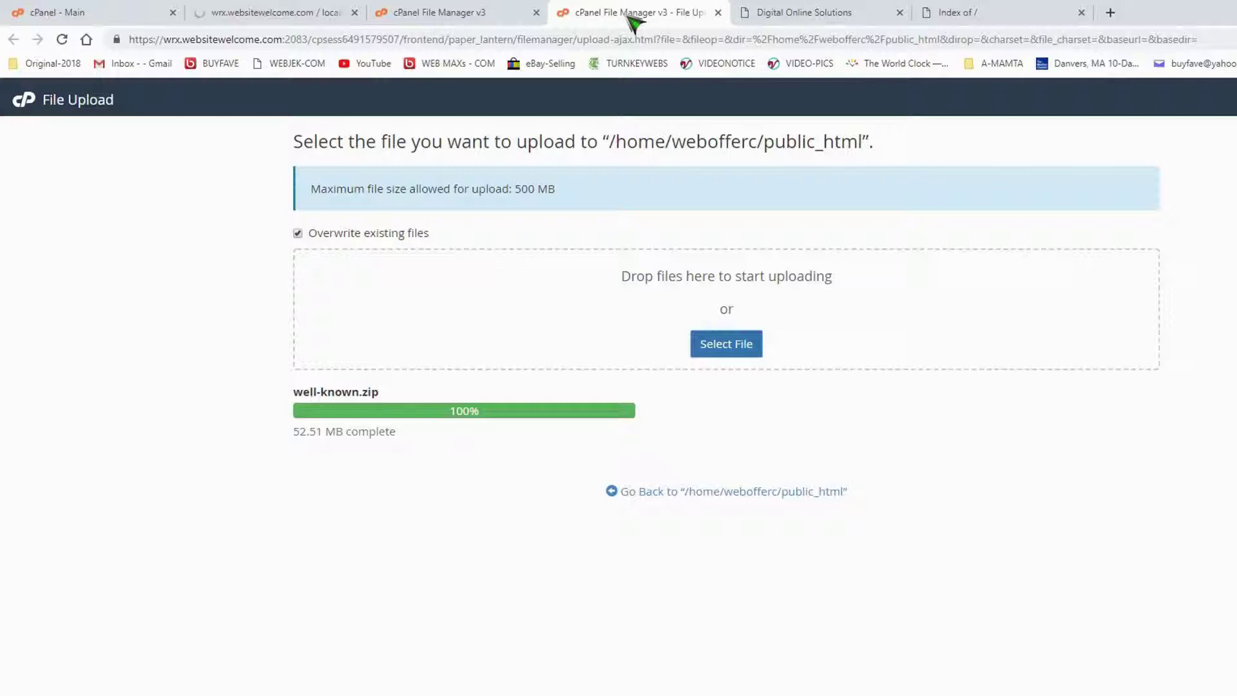
{"action": "left_click", "coordinate": [718, 13]}
{"action": "left_click", "coordinate": [440, 16]}
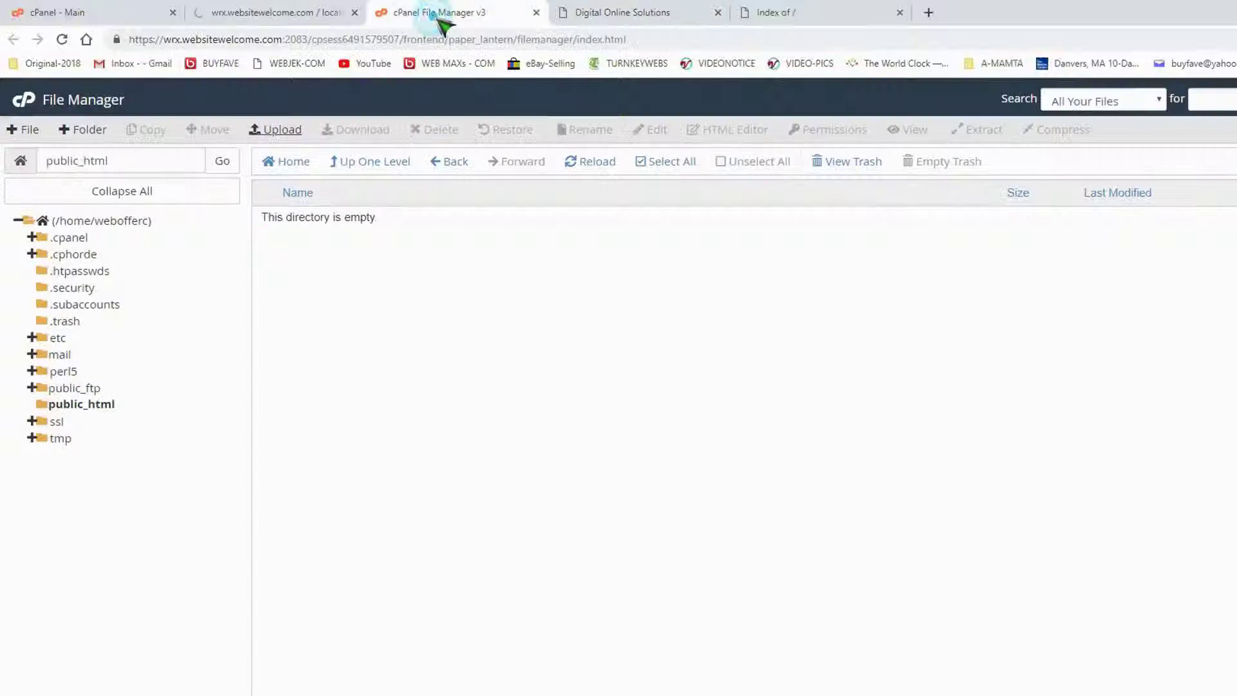
{"action": "left_click", "coordinate": [601, 165]}
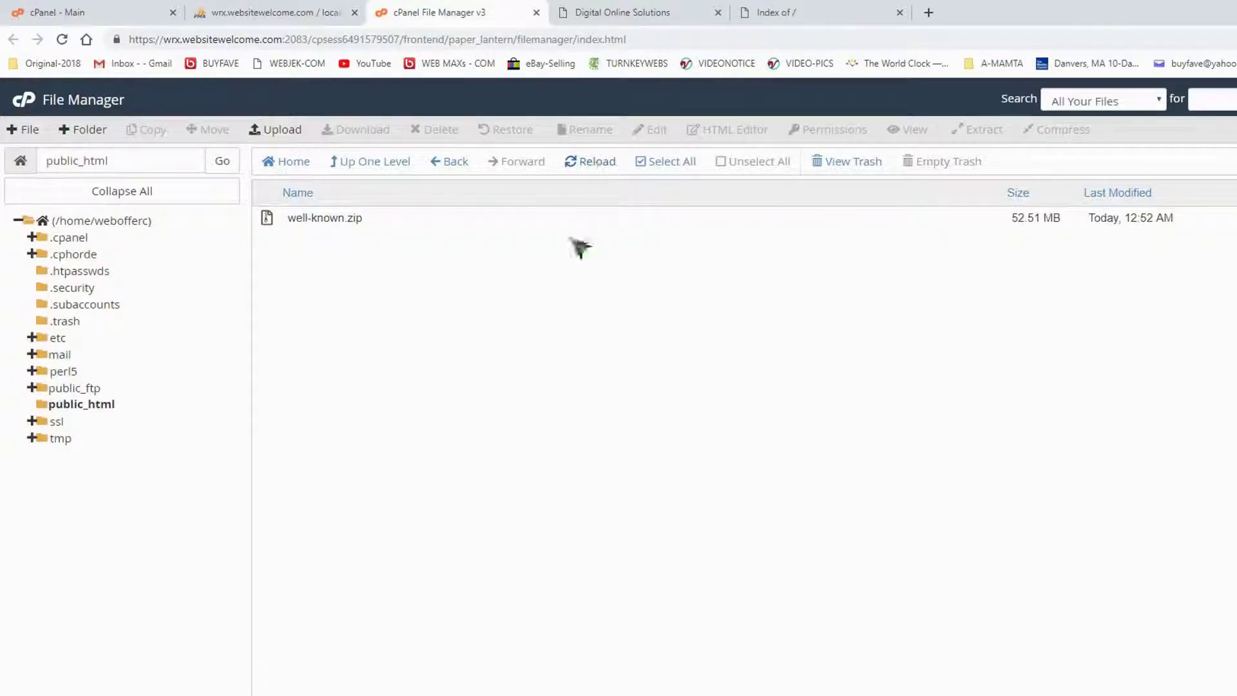
{"action": "left_click", "coordinate": [280, 227]}
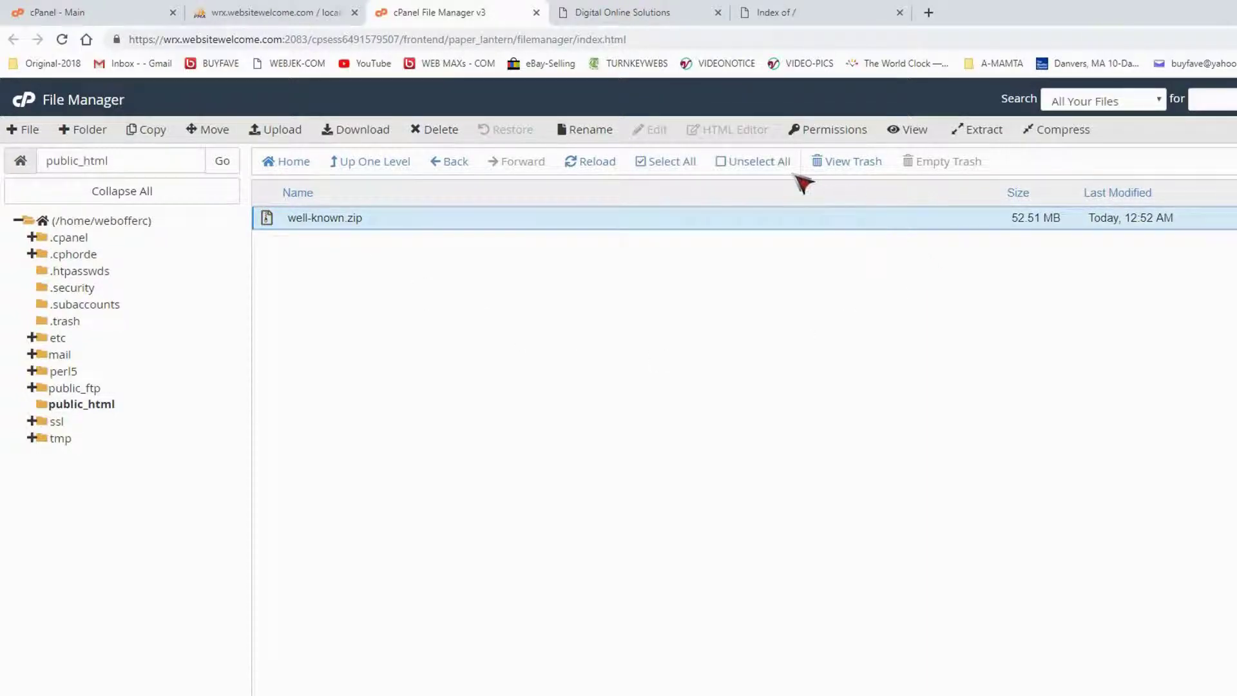
Step: Extract well-known.zip to /public_html, restoring wp-admin, wp-content and the other WordPress files
{"action": "left_click", "coordinate": [983, 130]}
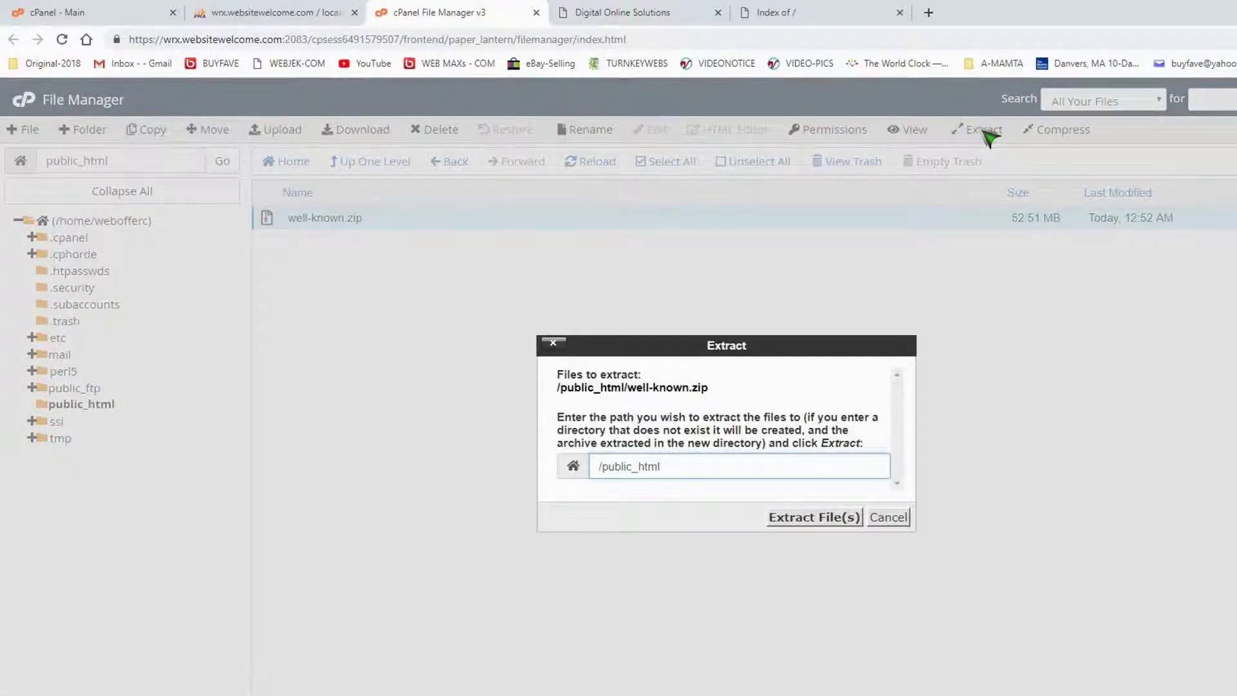
{"action": "left_click", "coordinate": [810, 522]}
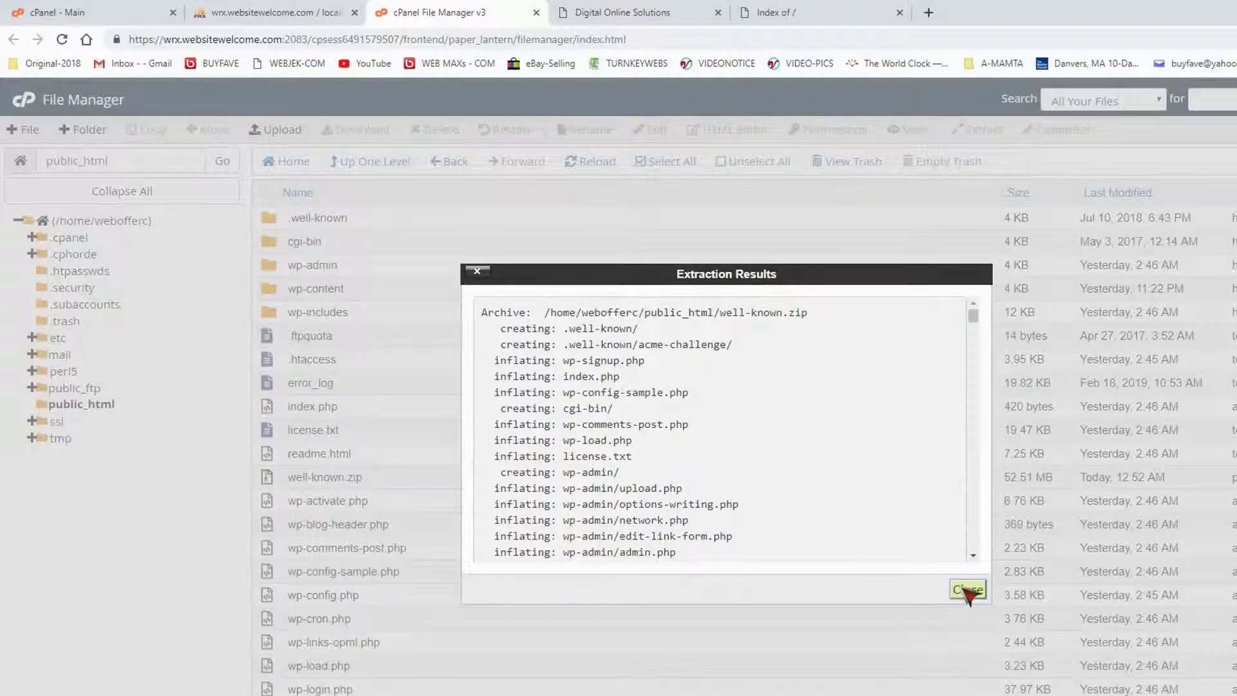
{"action": "left_click", "coordinate": [967, 589]}
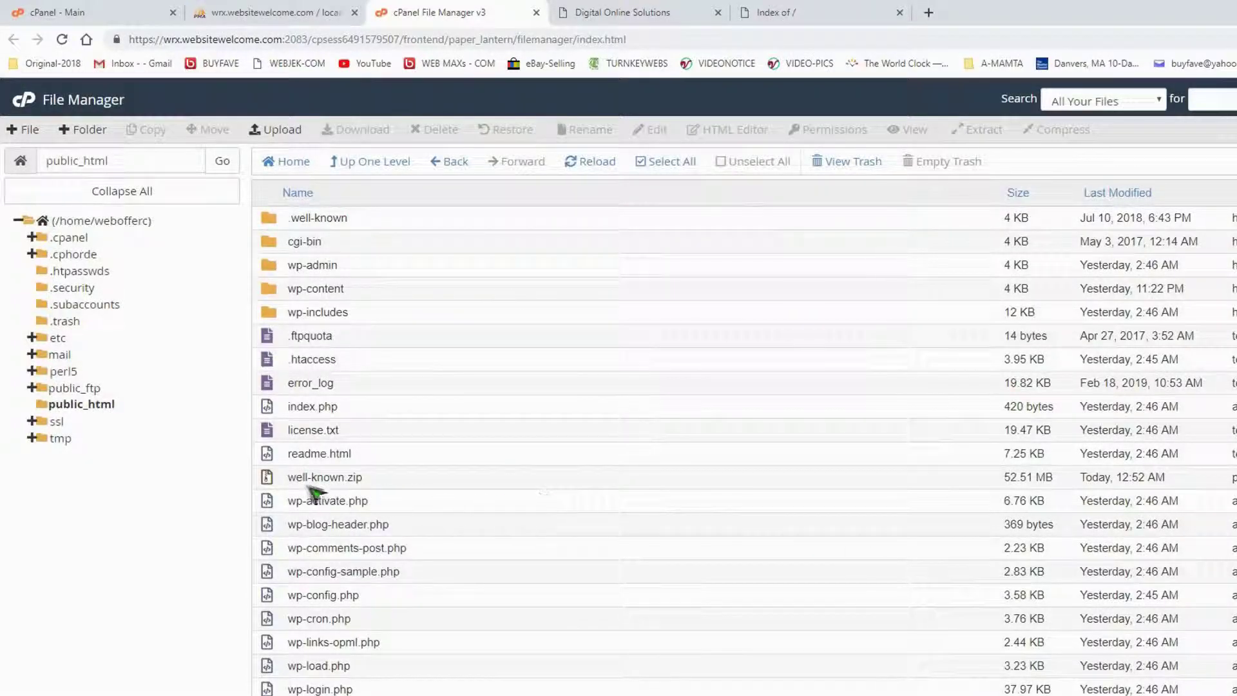
Step: Move well-known.zip from public_html to the trash
{"action": "left_click", "coordinate": [281, 482]}
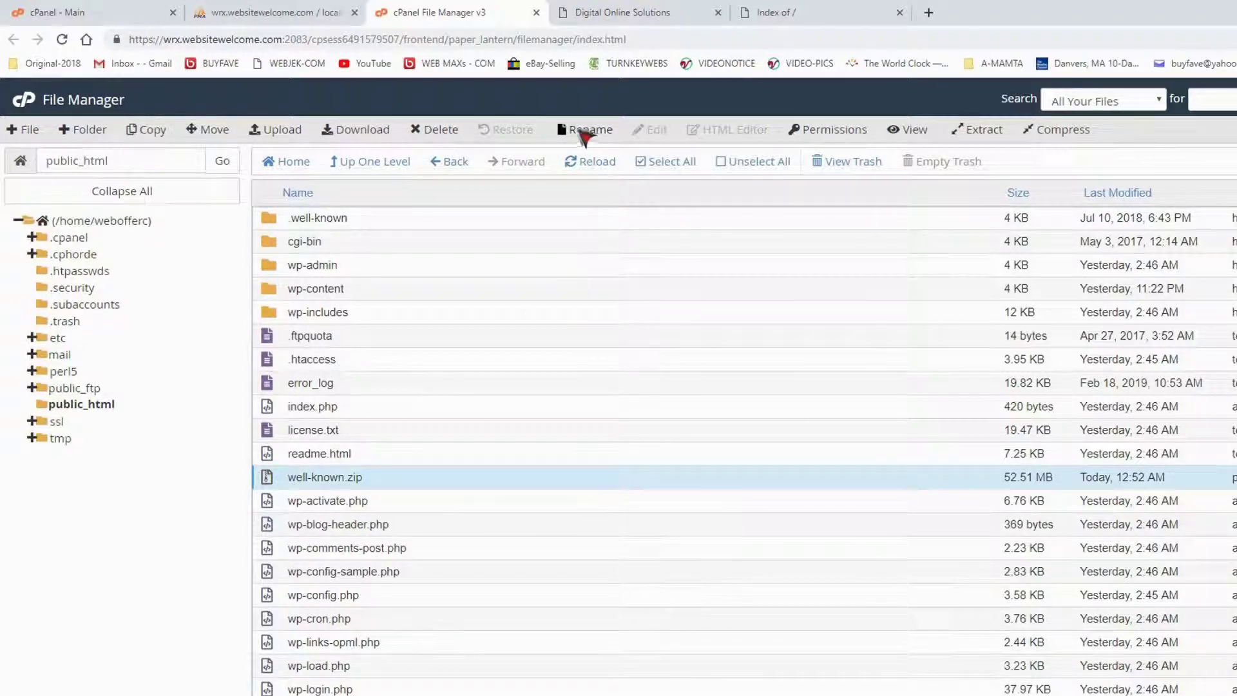
{"action": "left_click", "coordinate": [437, 131]}
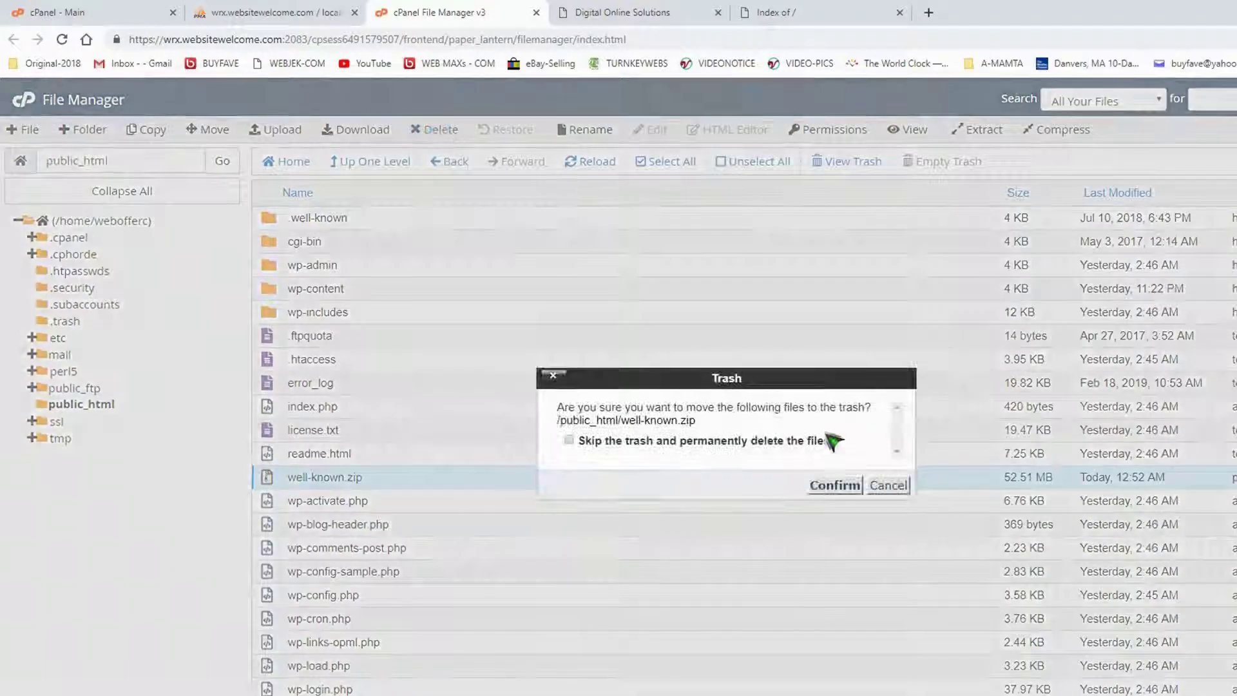
{"action": "left_click", "coordinate": [845, 488]}
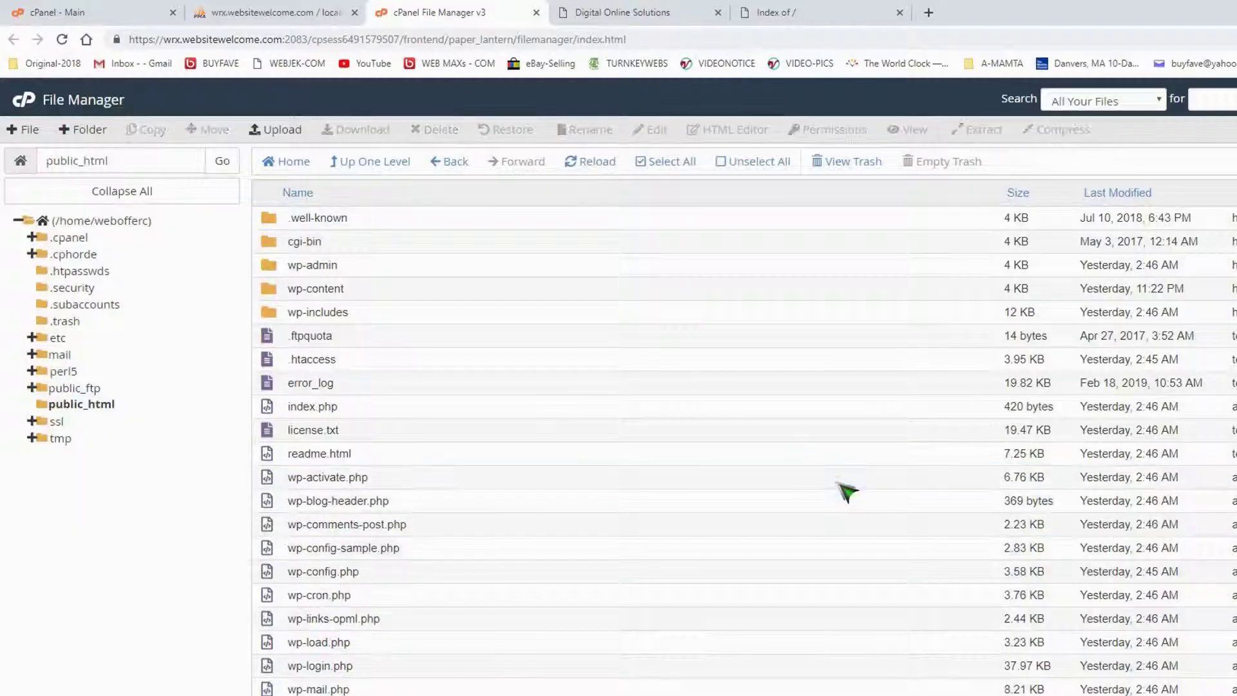
Step: Permanently empty the File Manager trash, then show the public_html folder again
{"action": "left_click", "coordinate": [843, 171]}
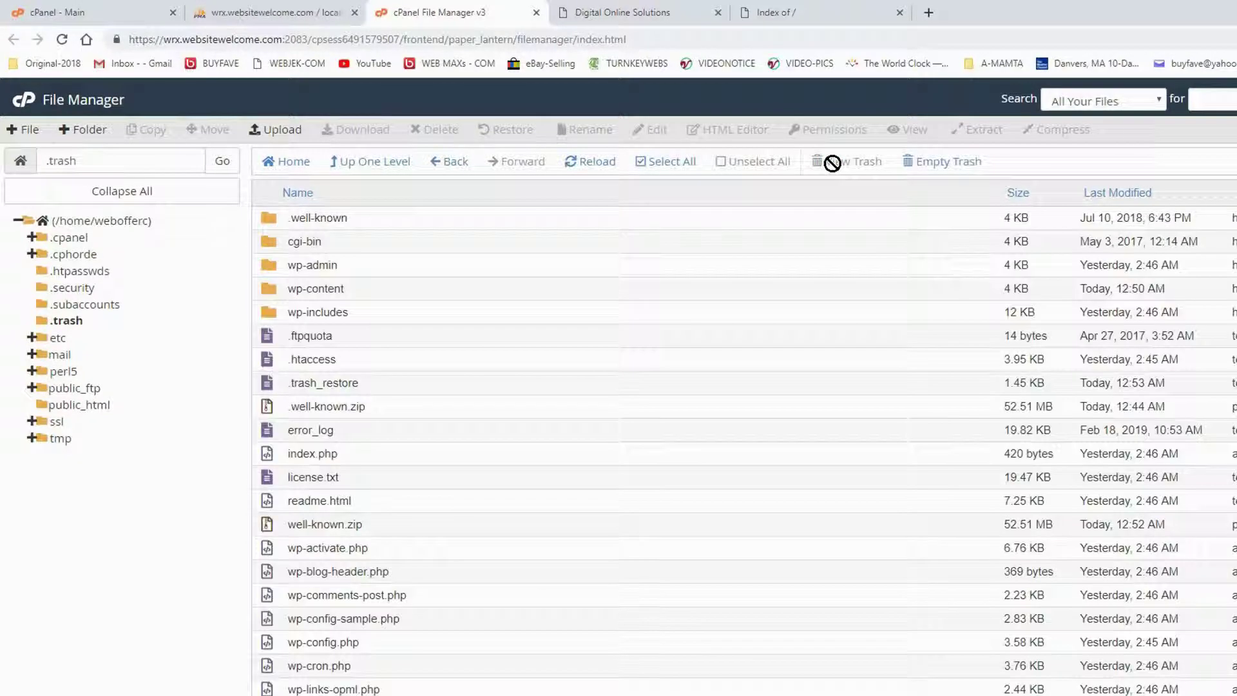
{"action": "left_click", "coordinate": [945, 166]}
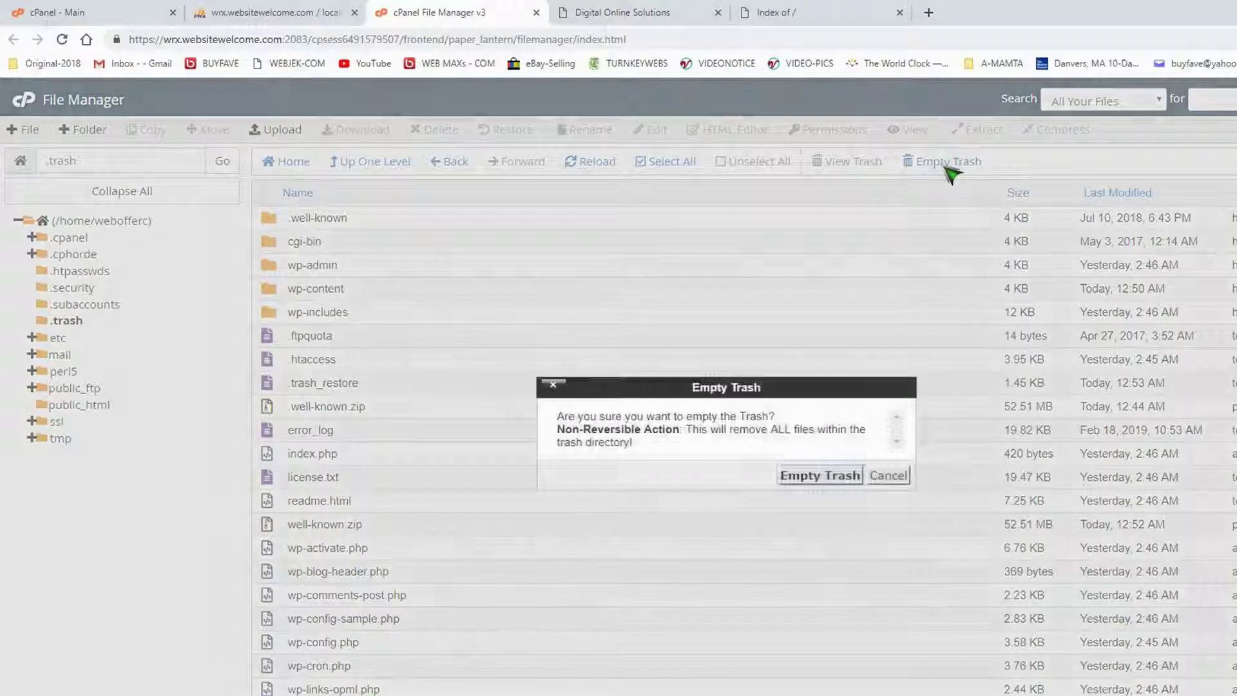
{"action": "left_click", "coordinate": [787, 477]}
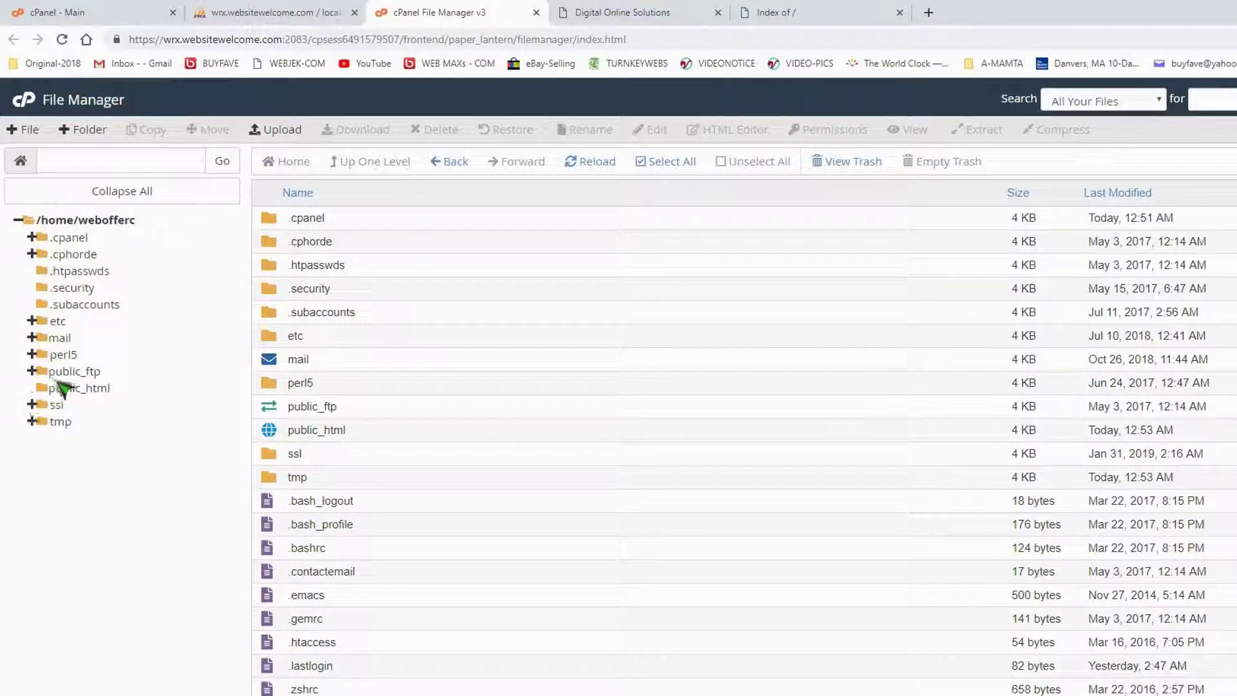
{"action": "left_click", "coordinate": [74, 389]}
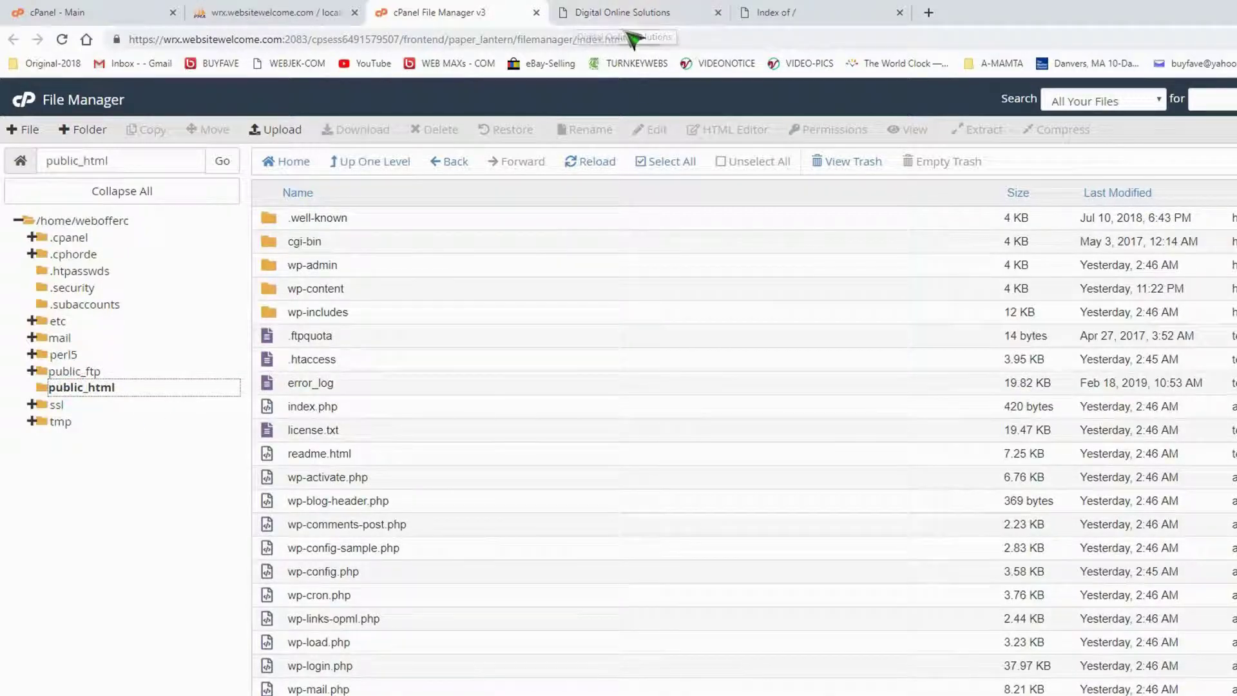
Step: Confirm the weboffer_weeklo.sql import succeeded with 192 queries, then close phpMyAdmin and select the site's address
{"action": "left_click", "coordinate": [310, 13]}
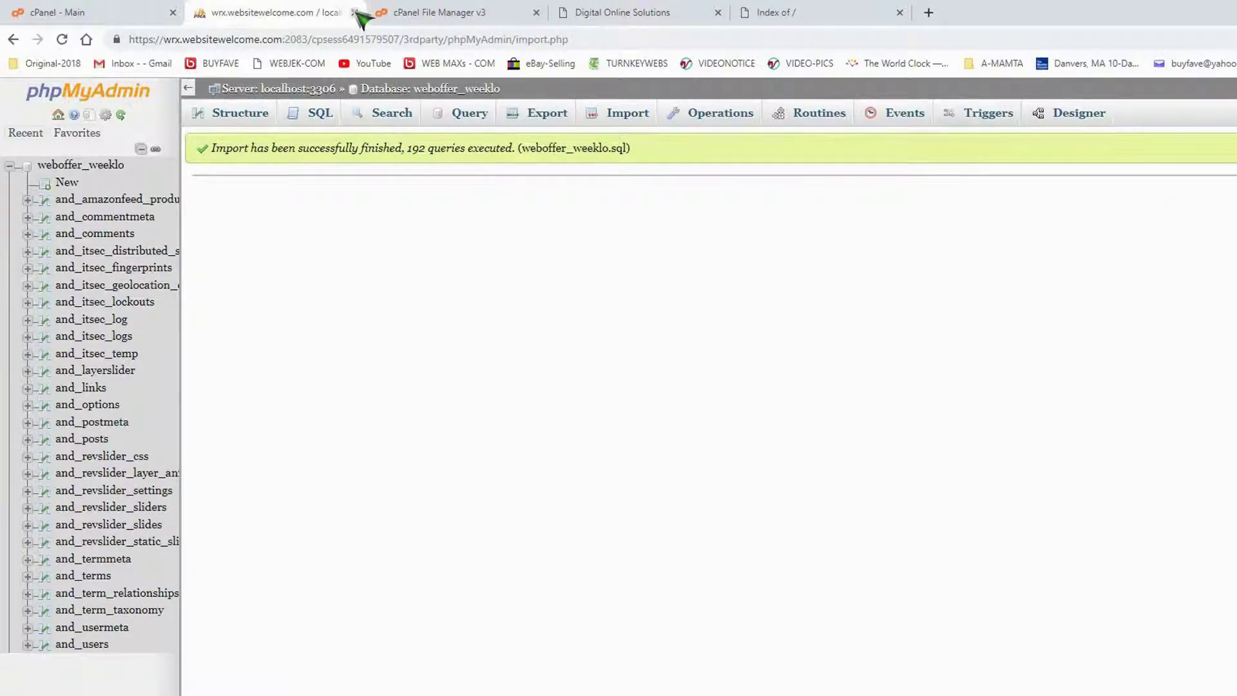
{"action": "left_click", "coordinate": [354, 12]}
{"action": "left_click", "coordinate": [593, 15]}
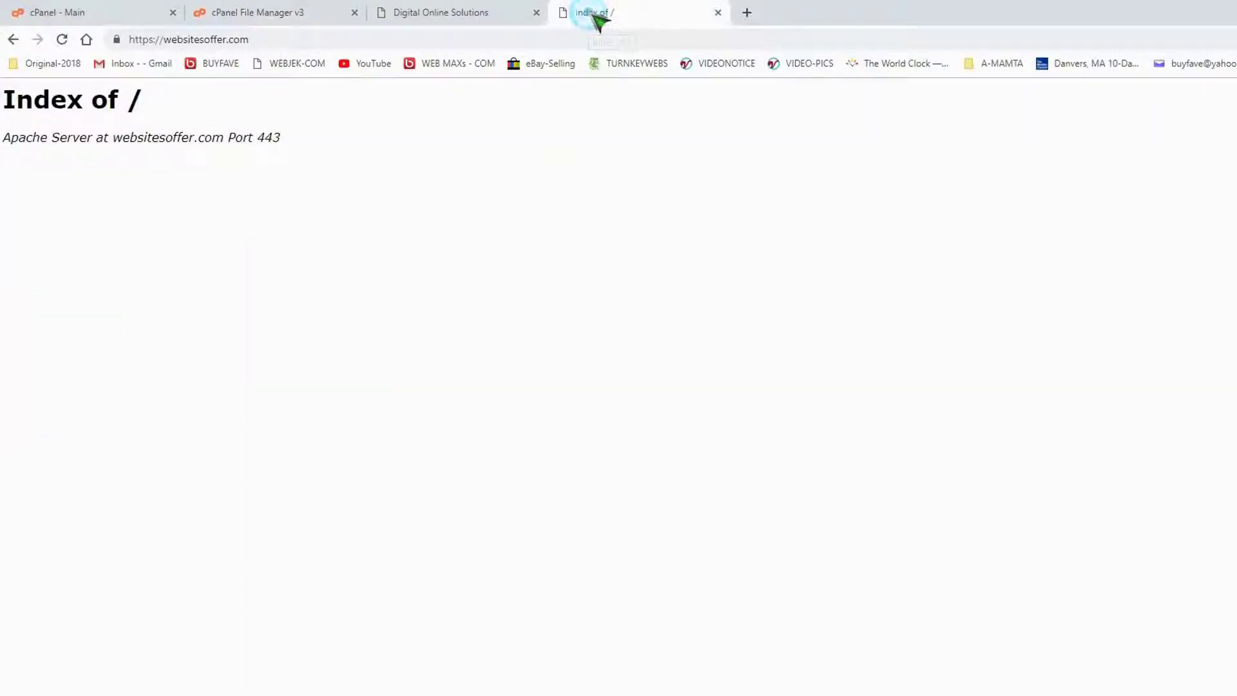
{"action": "left_click", "coordinate": [241, 41]}
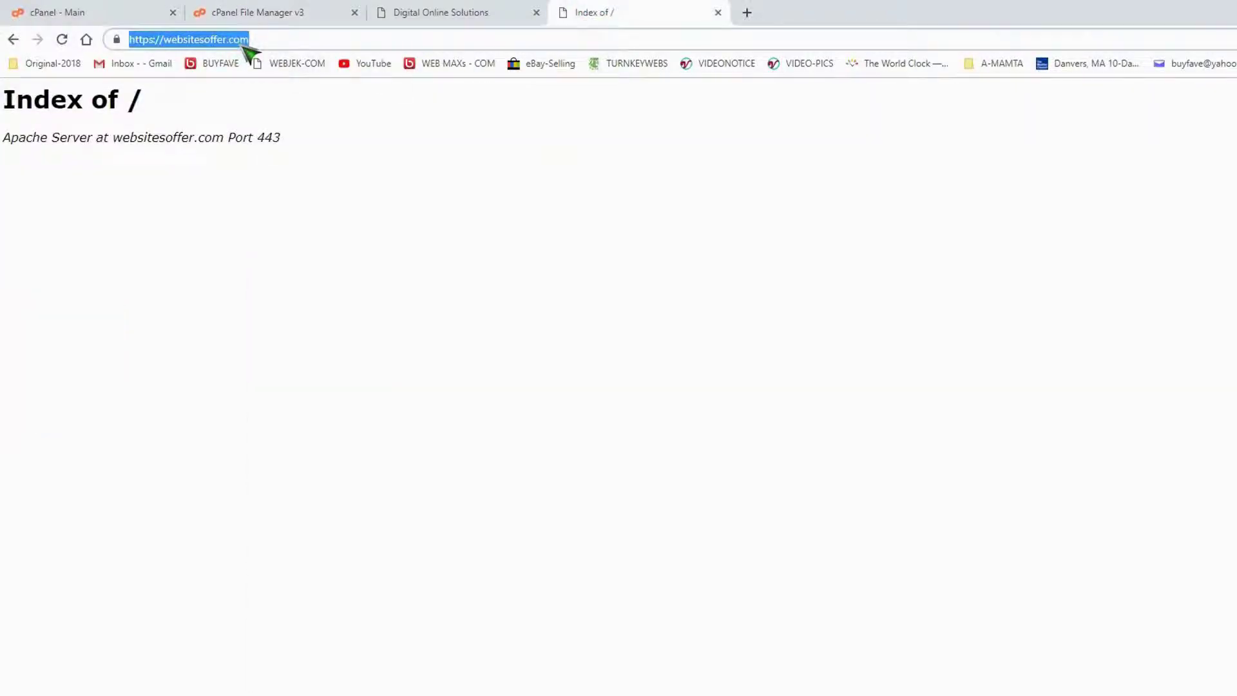
Step: Reload websitesoffer.com and scroll through the restored WordPress homepage
{"action": "key", "text": "Return"}
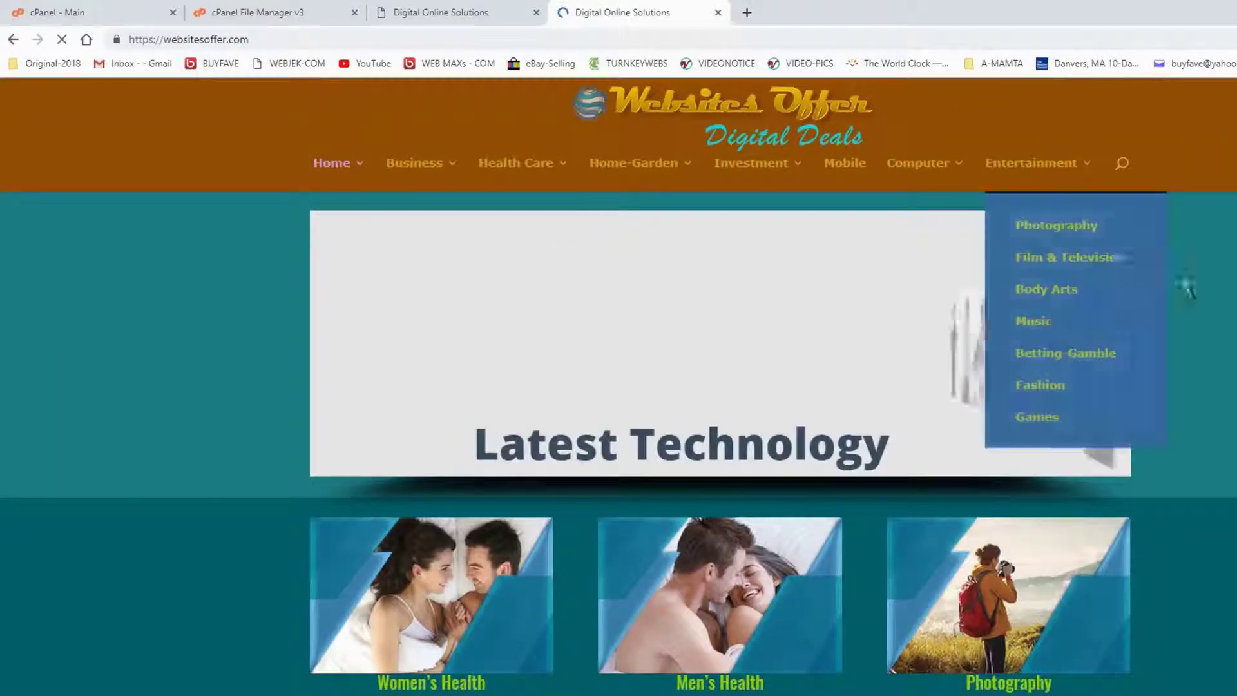
{"action": "mouse_move", "coordinate": [1016, 171]}
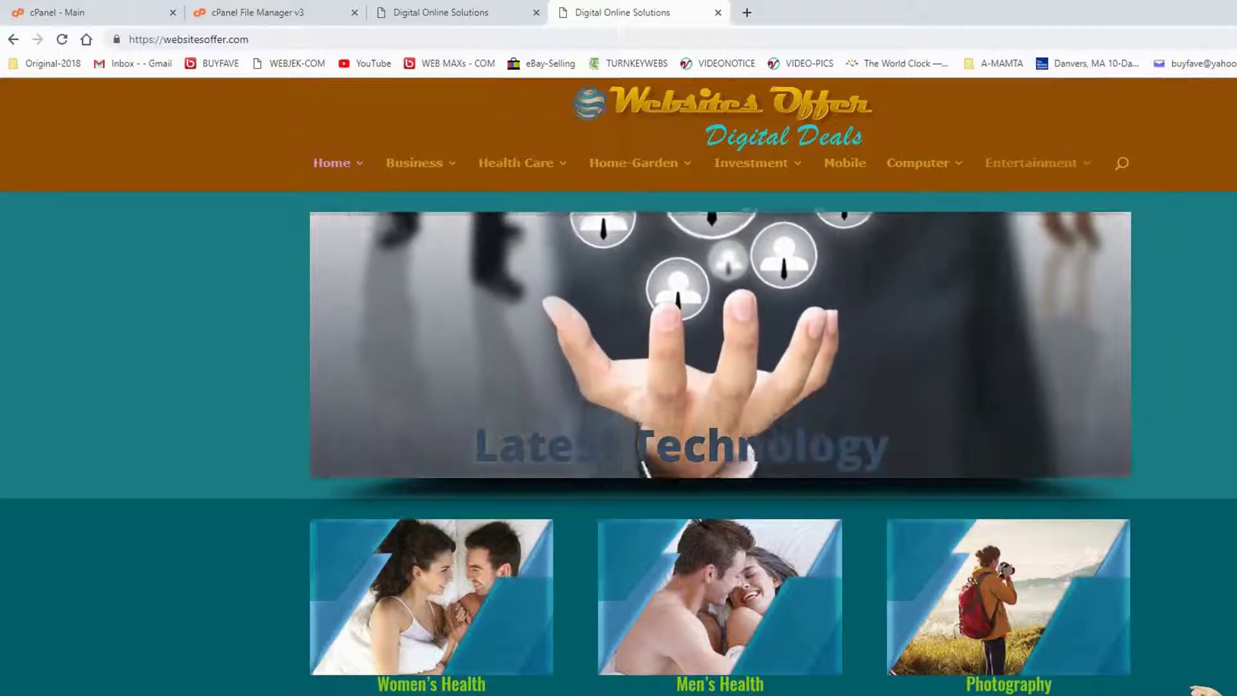
{"action": "scroll", "coordinate": [618, 445], "scroll_direction": "down", "scroll_amount": 10}
{"action": "scroll", "coordinate": [1204, 691], "scroll_direction": "down", "scroll_amount": 7}
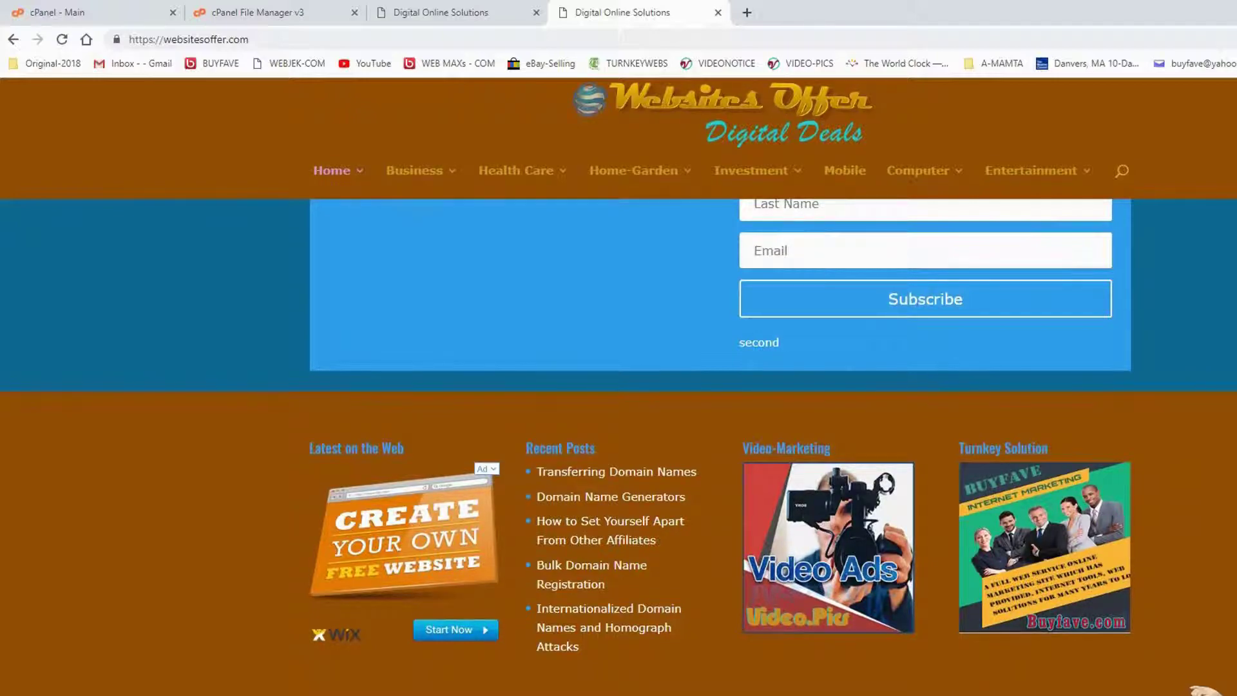
{"action": "scroll", "coordinate": [1204, 691], "scroll_direction": "up", "scroll_amount": 10}
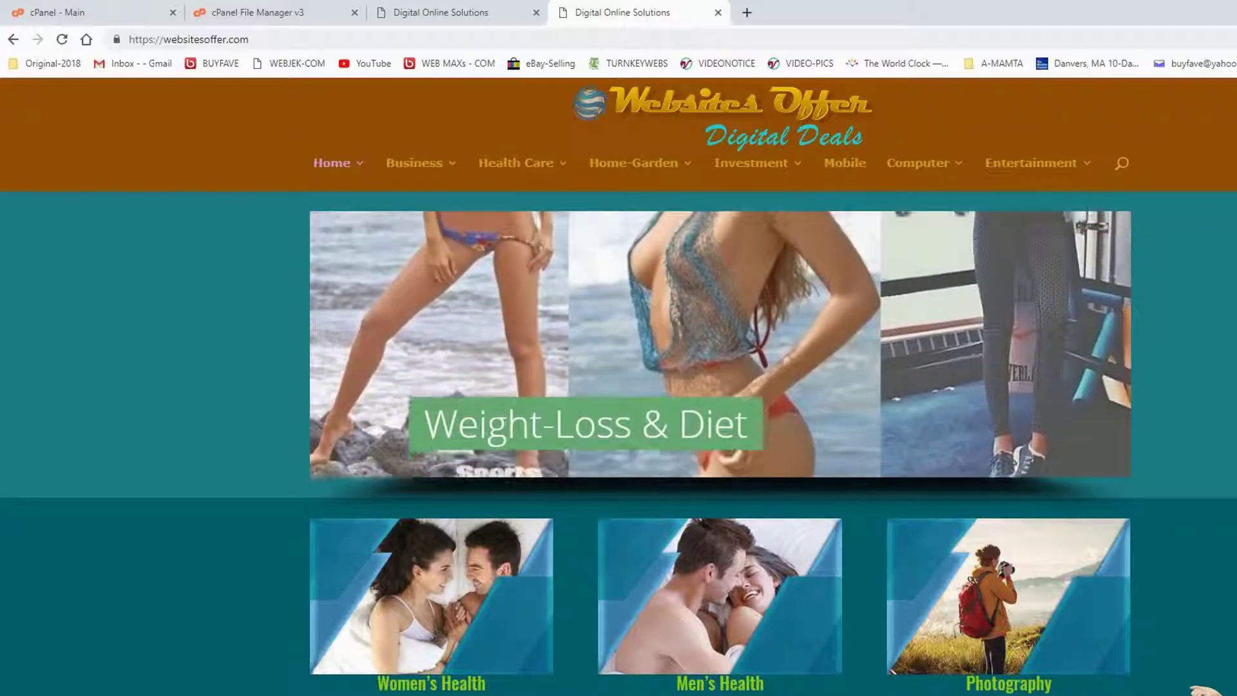
{"action": "left_click", "coordinate": [284, 12]}
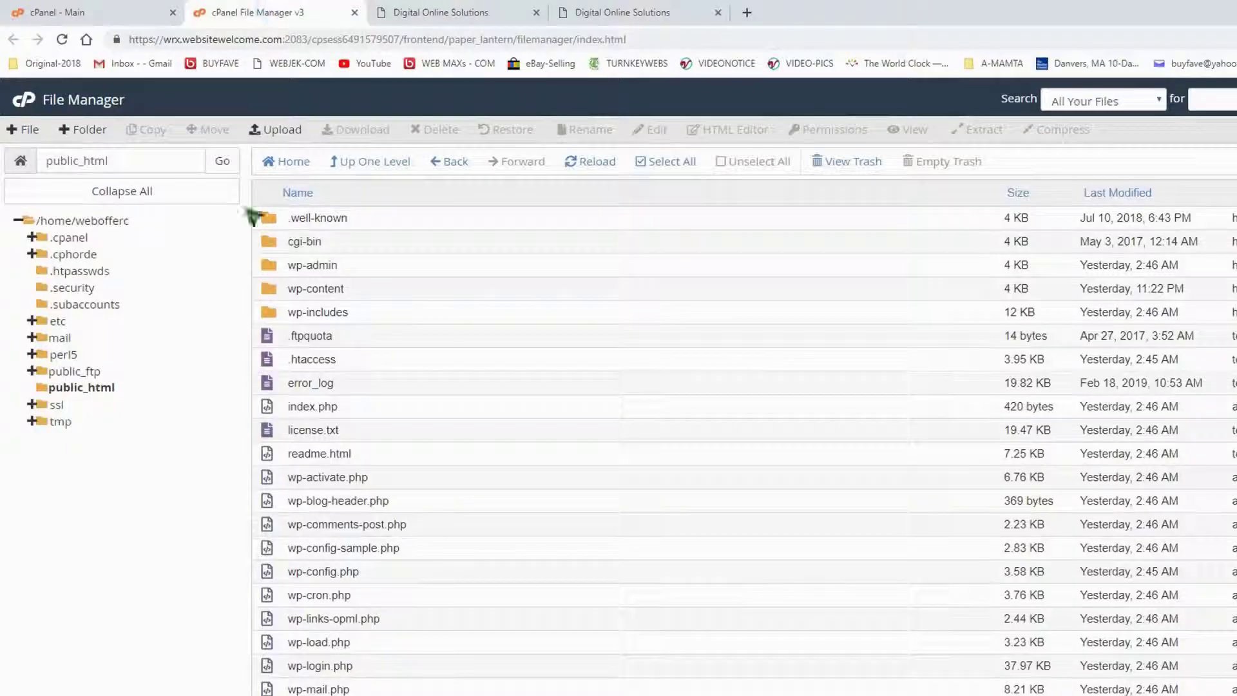